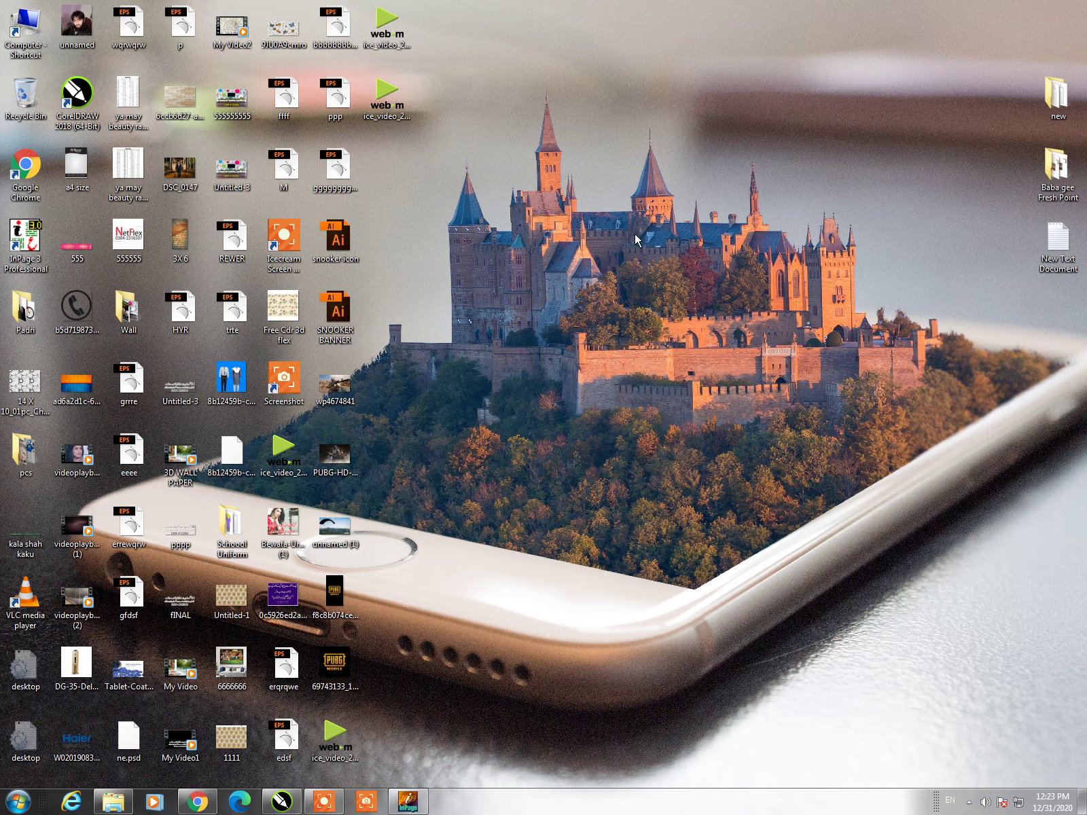
Refresh the desktop several times from its right-click menu
right_click(635, 237)
click(663, 272)
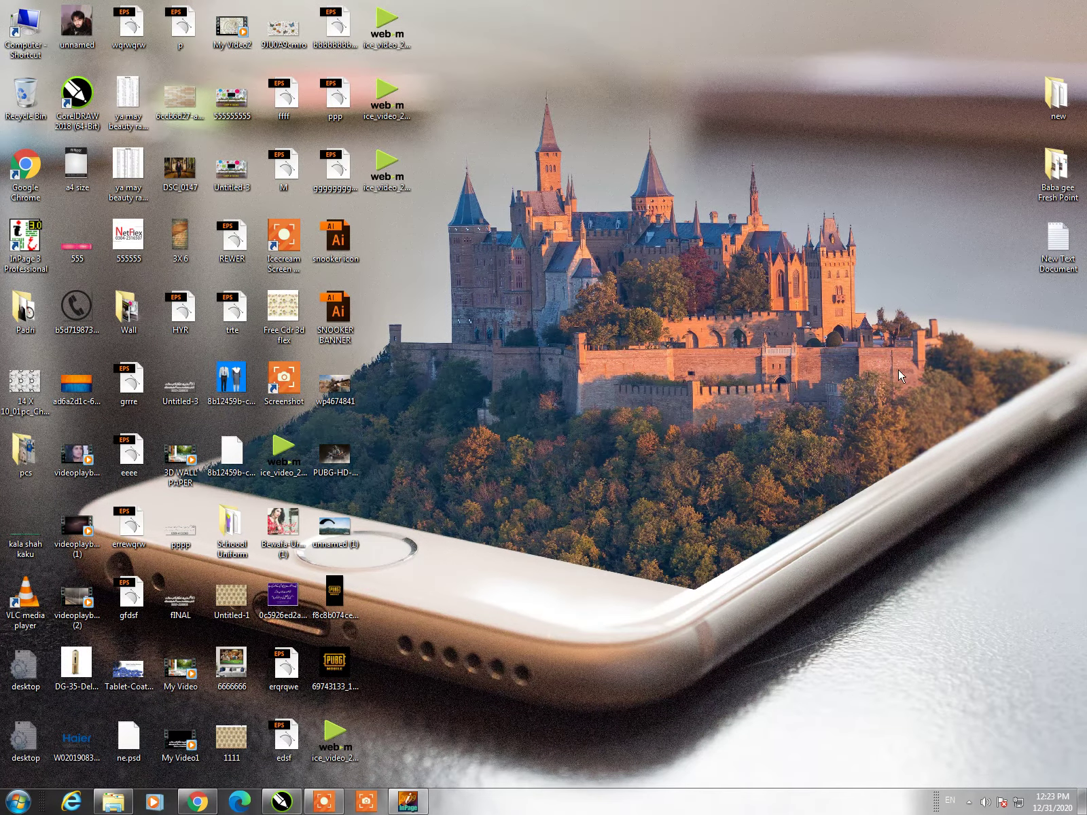
right_click(876, 352)
click(904, 392)
right_click(663, 396)
click(704, 427)
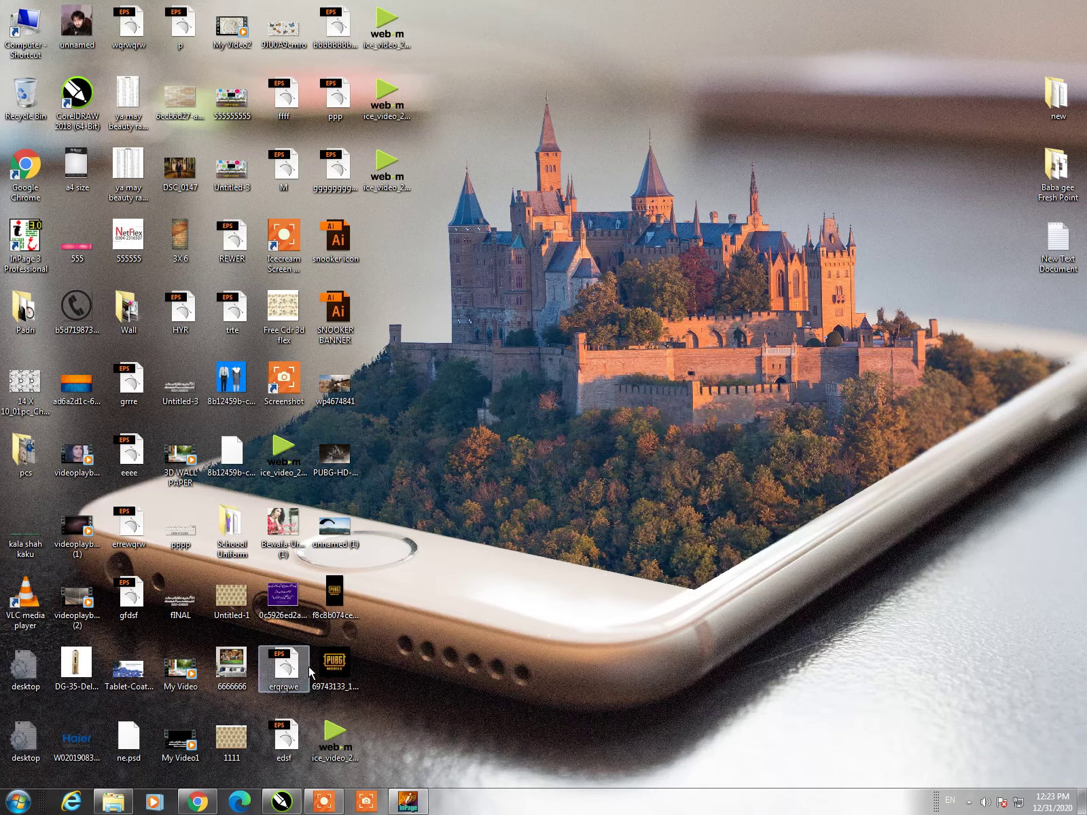
Restore the Part 1 Files folder window and create a new text document in it
click(116, 808)
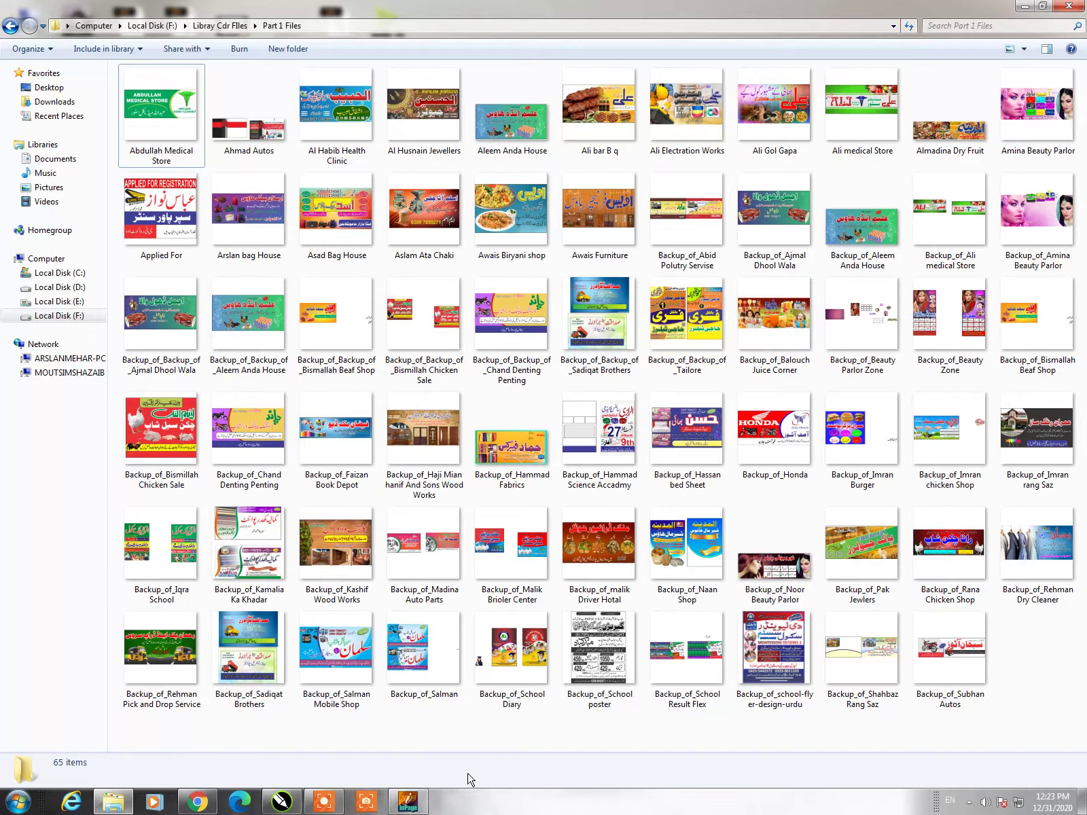
right_click(1065, 676)
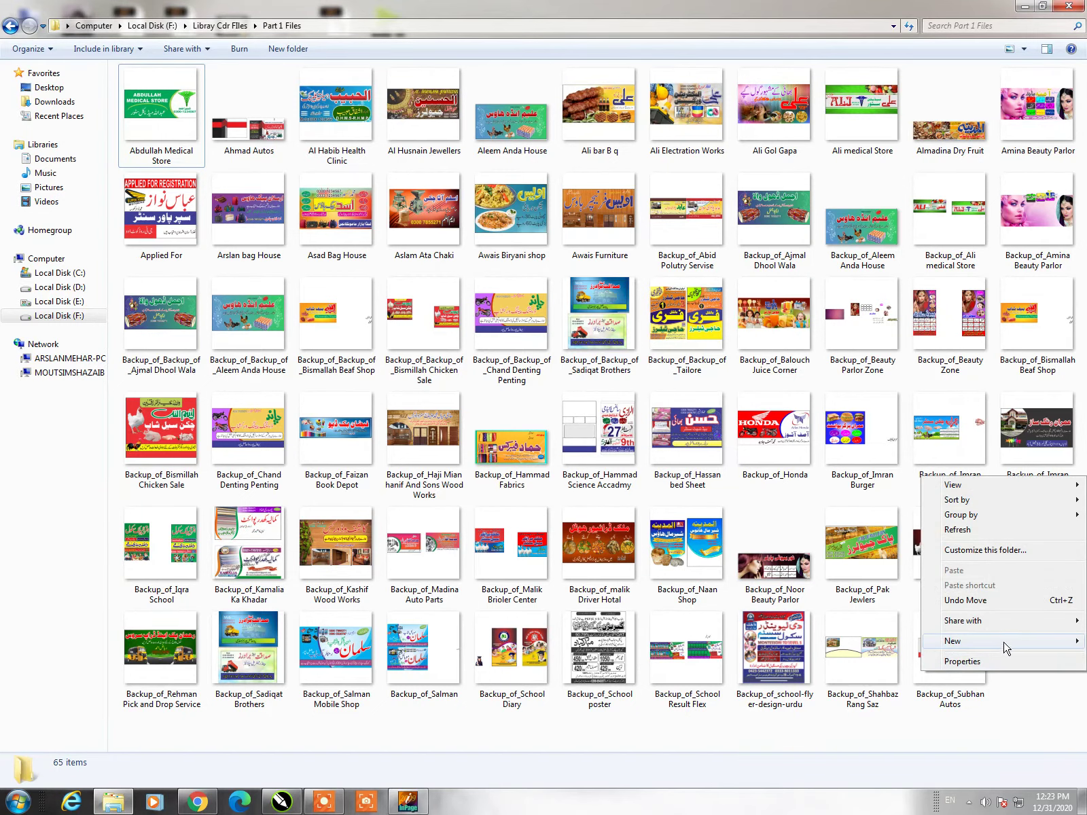
mouse_move(952, 641)
click(804, 765)
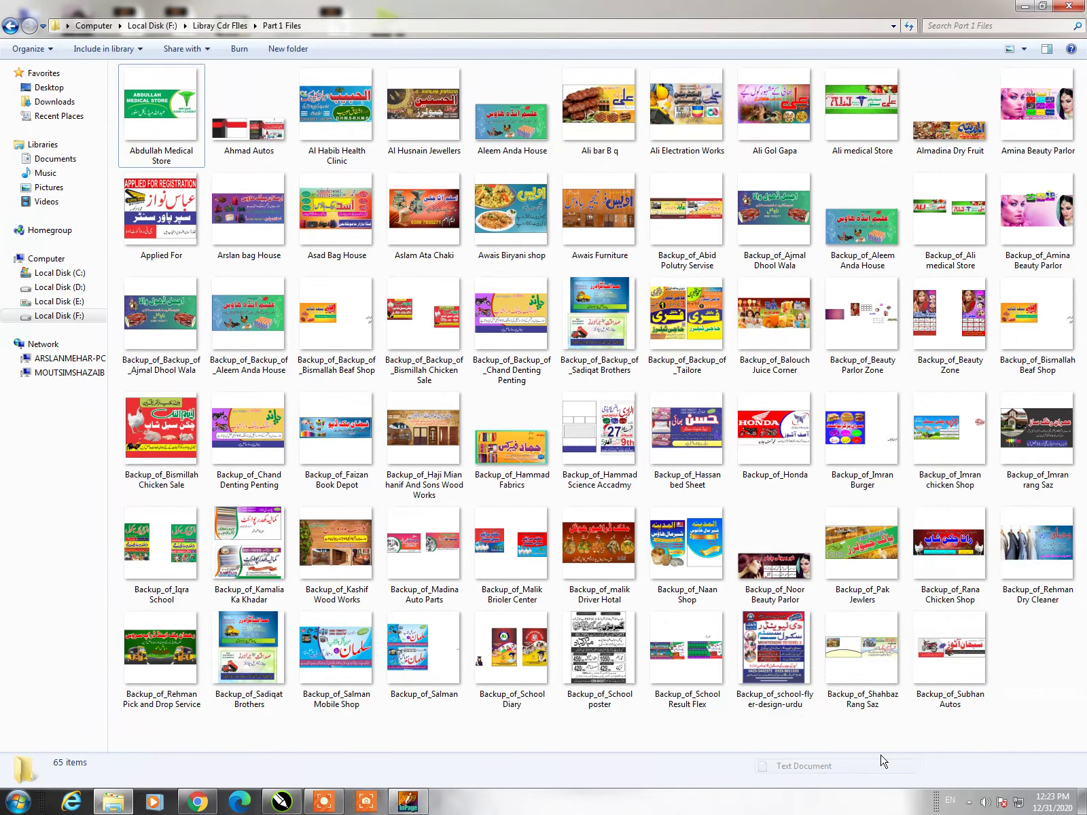
Open New Text Document in Notepad, type a note offering the 65 free design files, and close it
click(999, 724)
double_click(1021, 655)
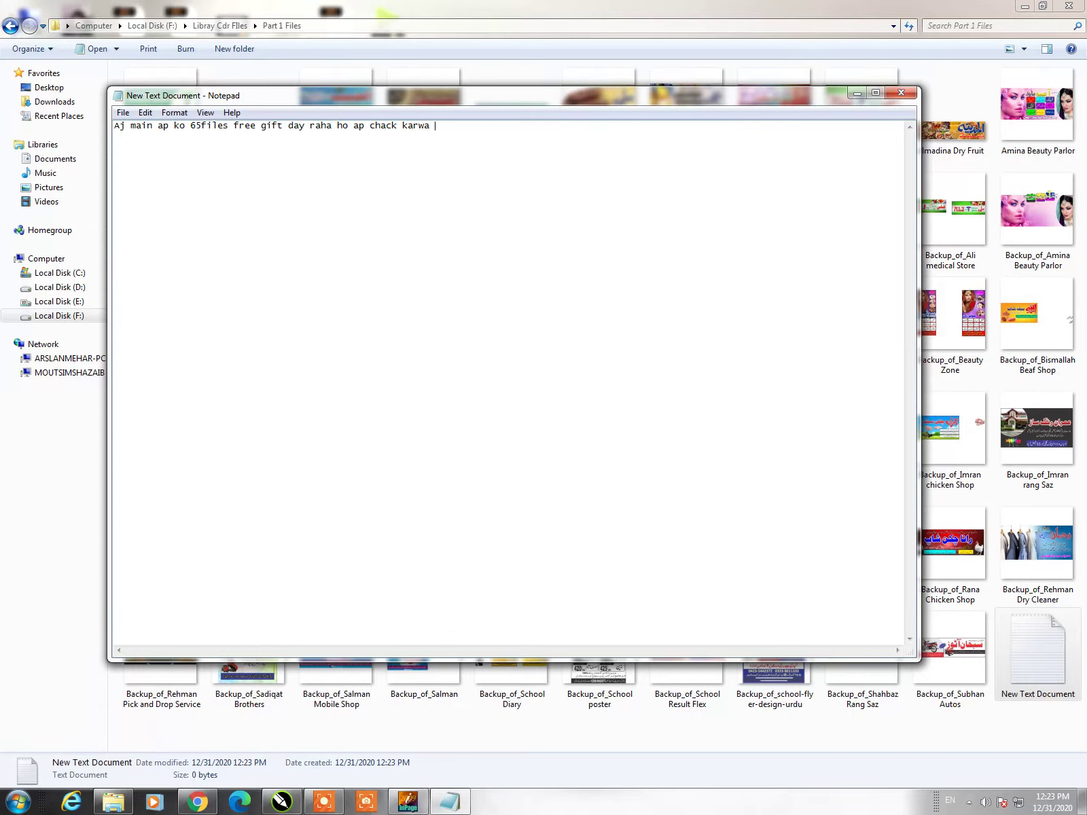
text(ta ho)
text(ap k liye special)
click(901, 95)
Discard the note unsaved and delete New Text Document from the Part 1 Files folder
click(583, 414)
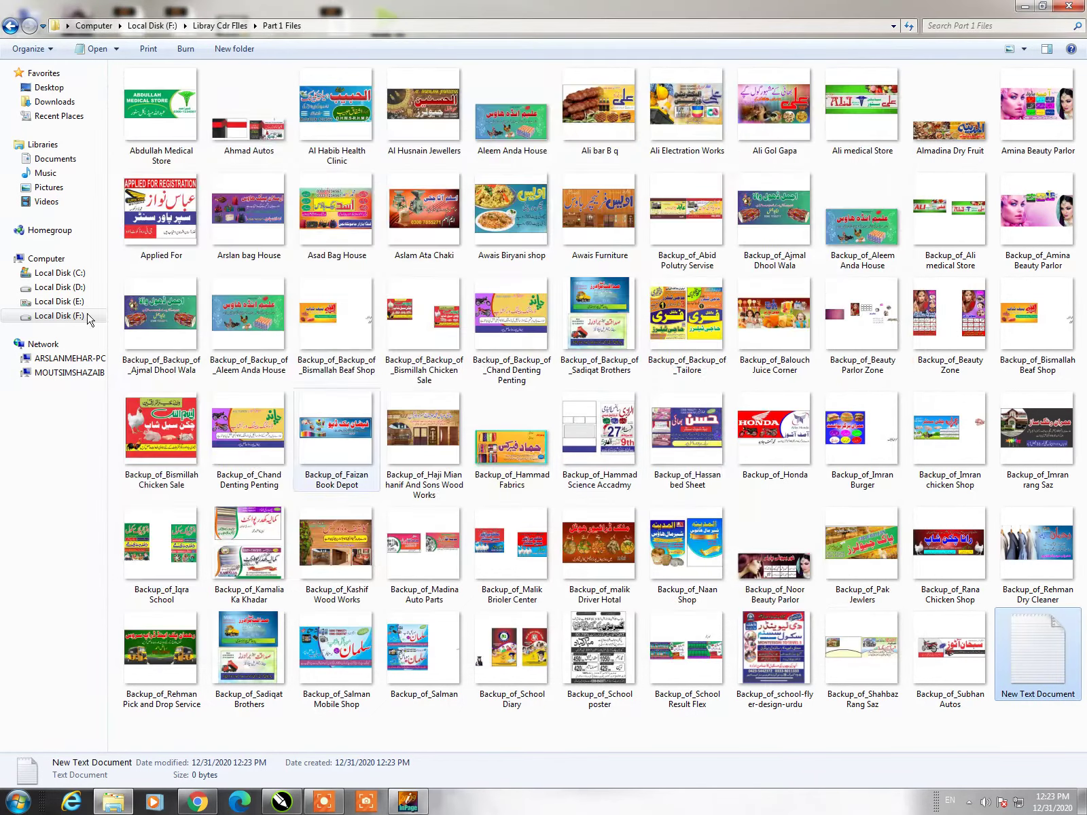
key(ctrl+a)
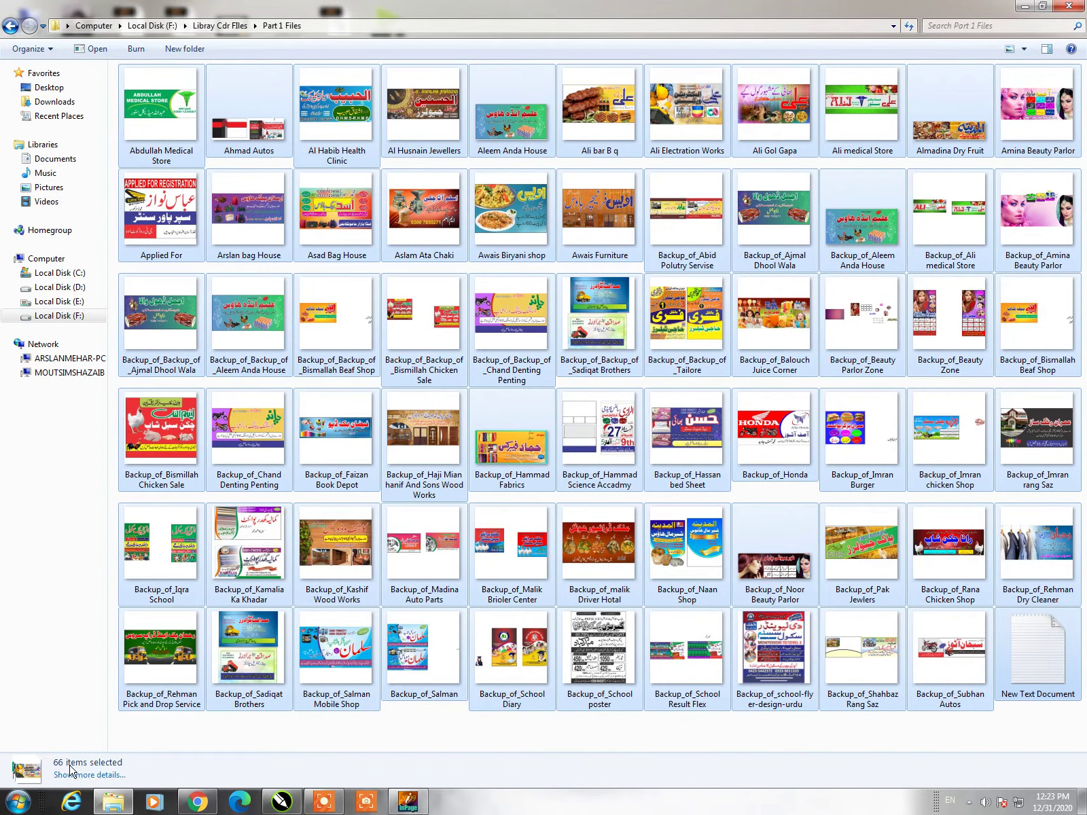
click(1047, 679)
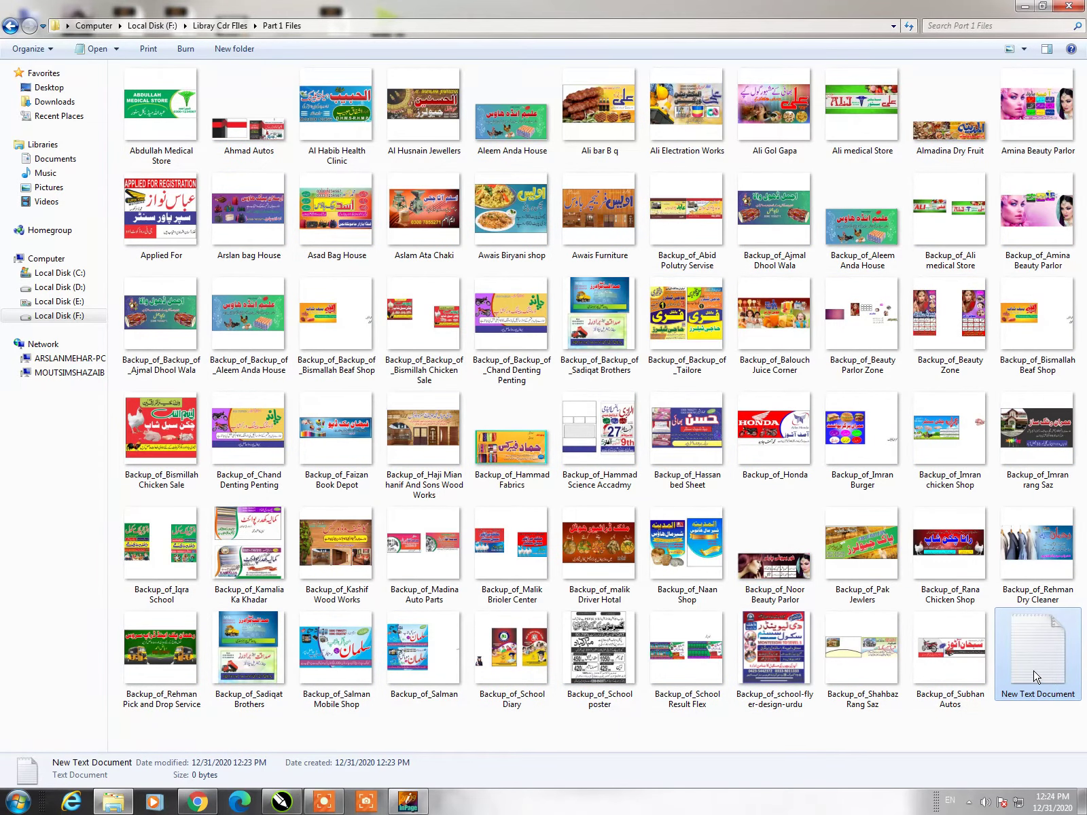
key(Delete)
key(Return)
Drag the Abdullah Medical Store design onto CorelDRAW to open it
key(ctrl+a)
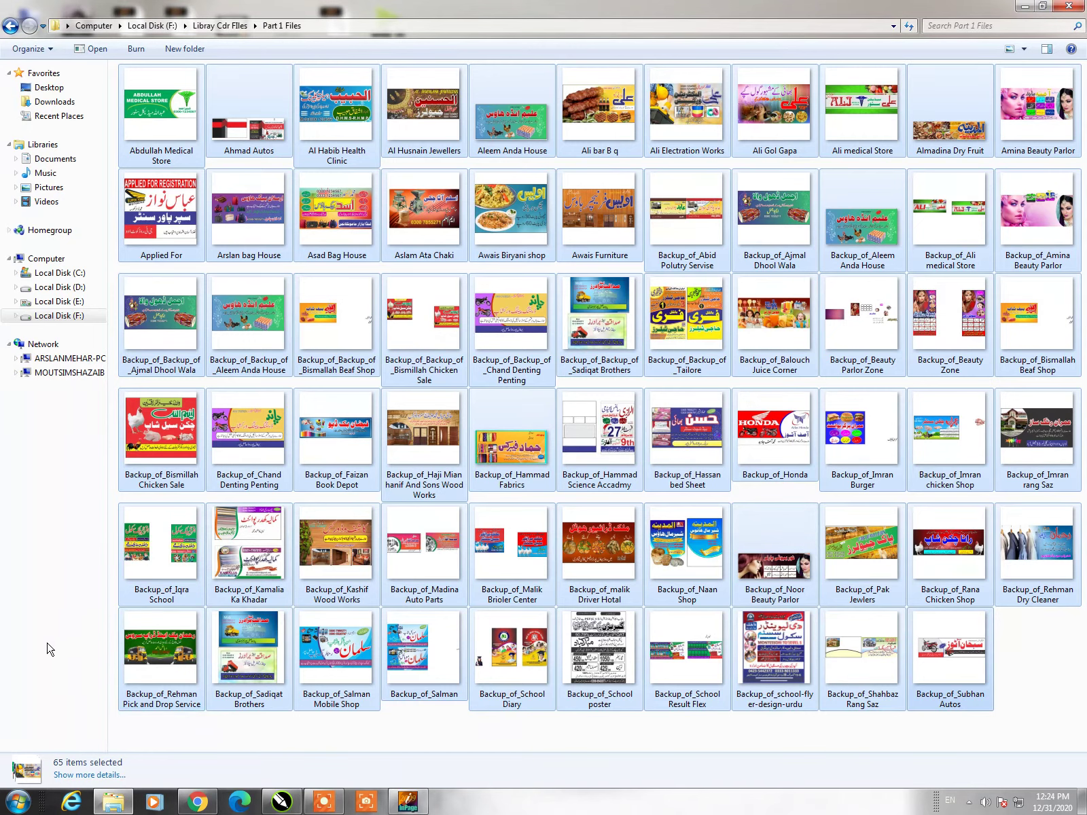
click(159, 113)
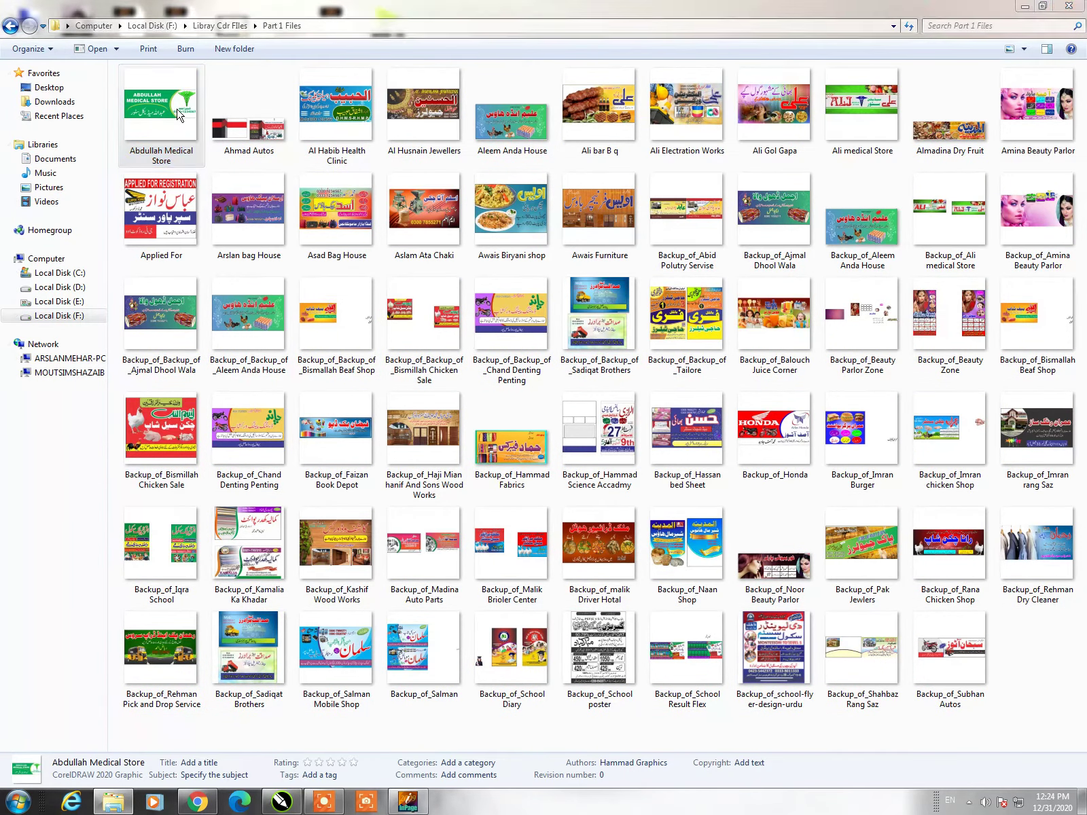
key(Escape)
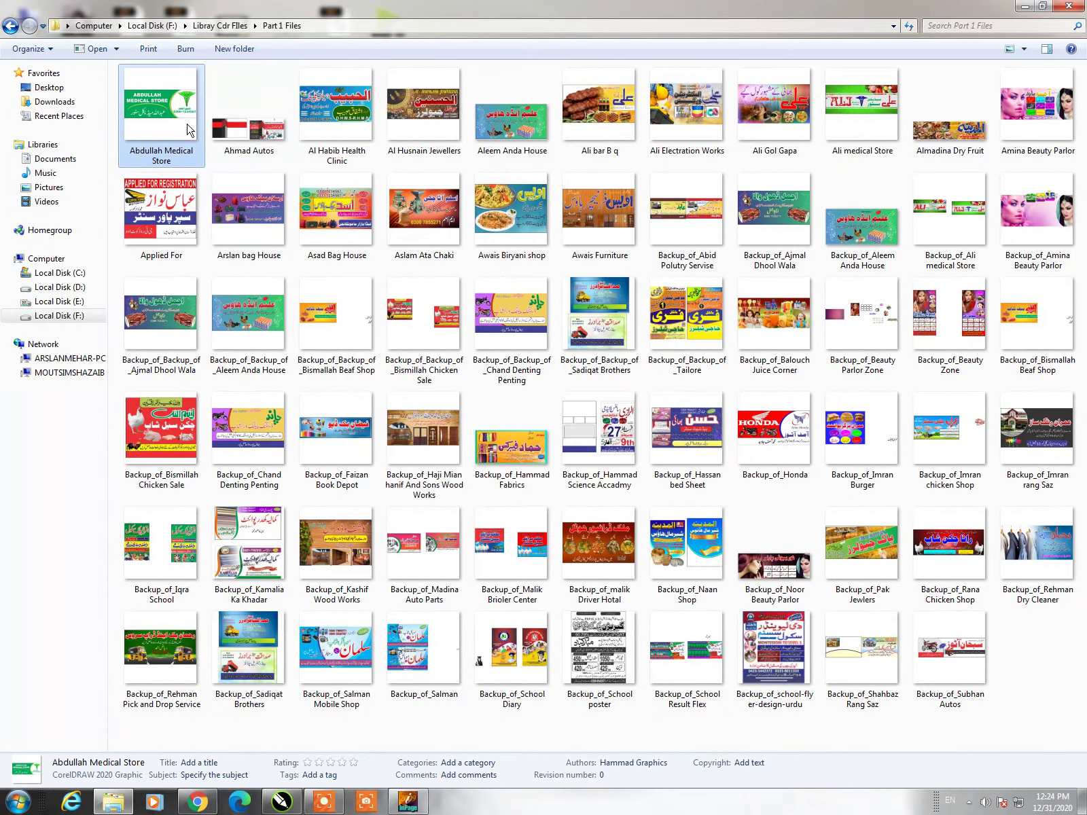
mouse_move(190, 130)
mouse_down()
mouse_move(603, 73)
mouse_move(600, 85)
mouse_up()
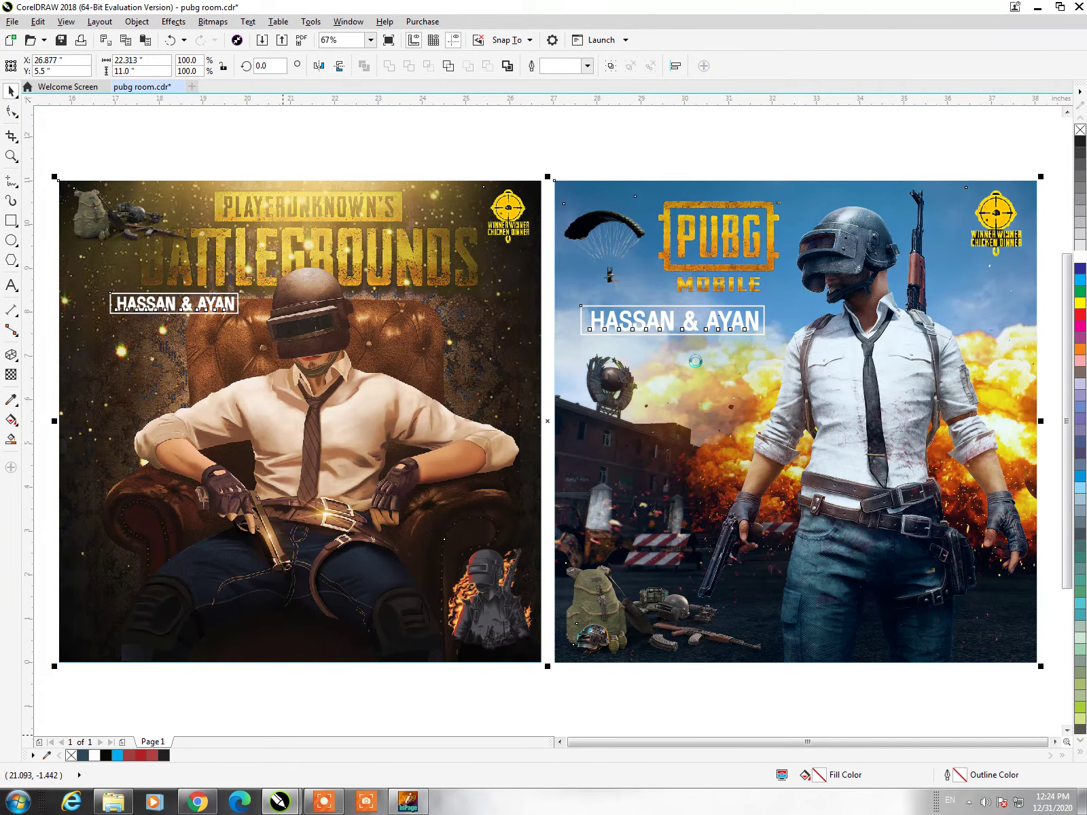
Accept the font substitution and fit the Abdullah Medical Store banner to the view
click(584, 554)
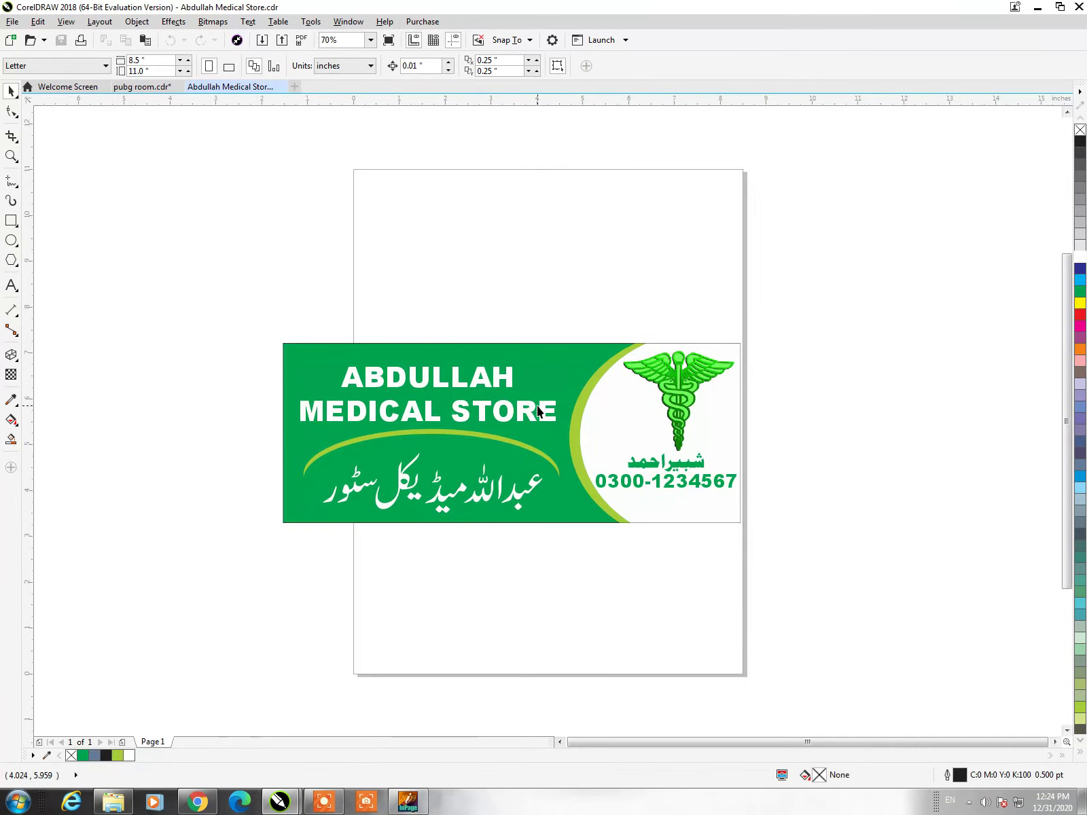
key(F4)
click(898, 488)
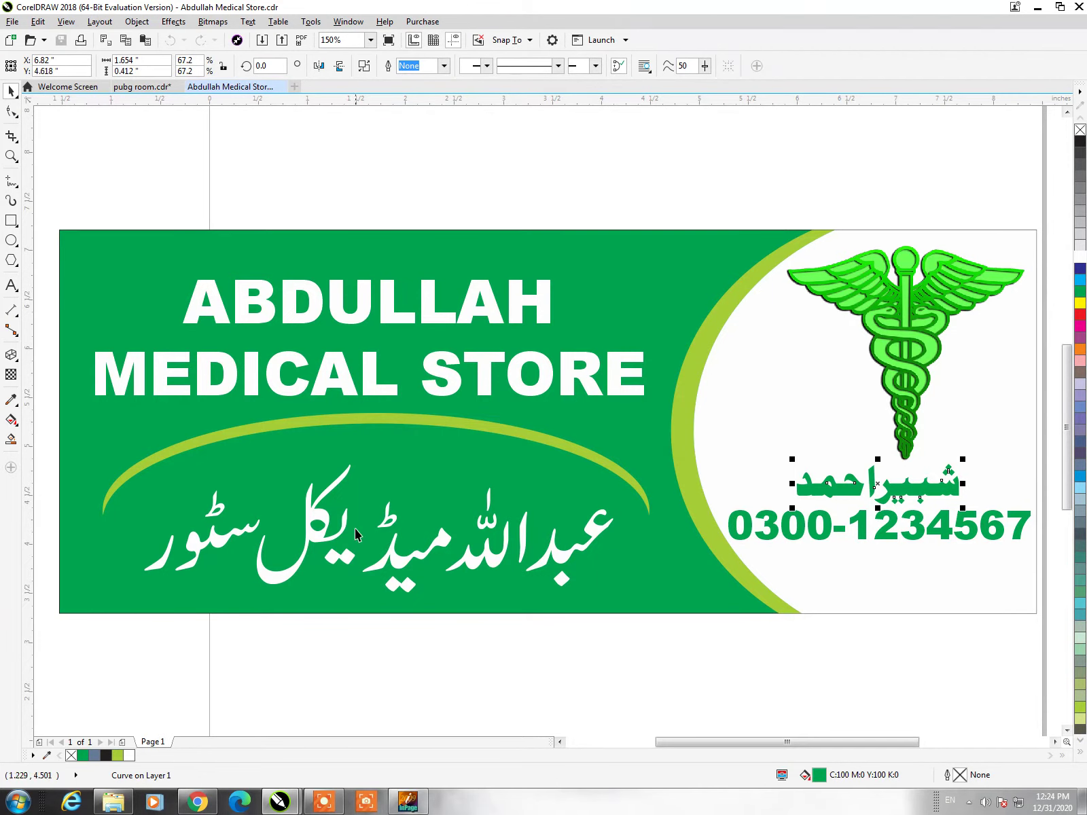
click(330, 631)
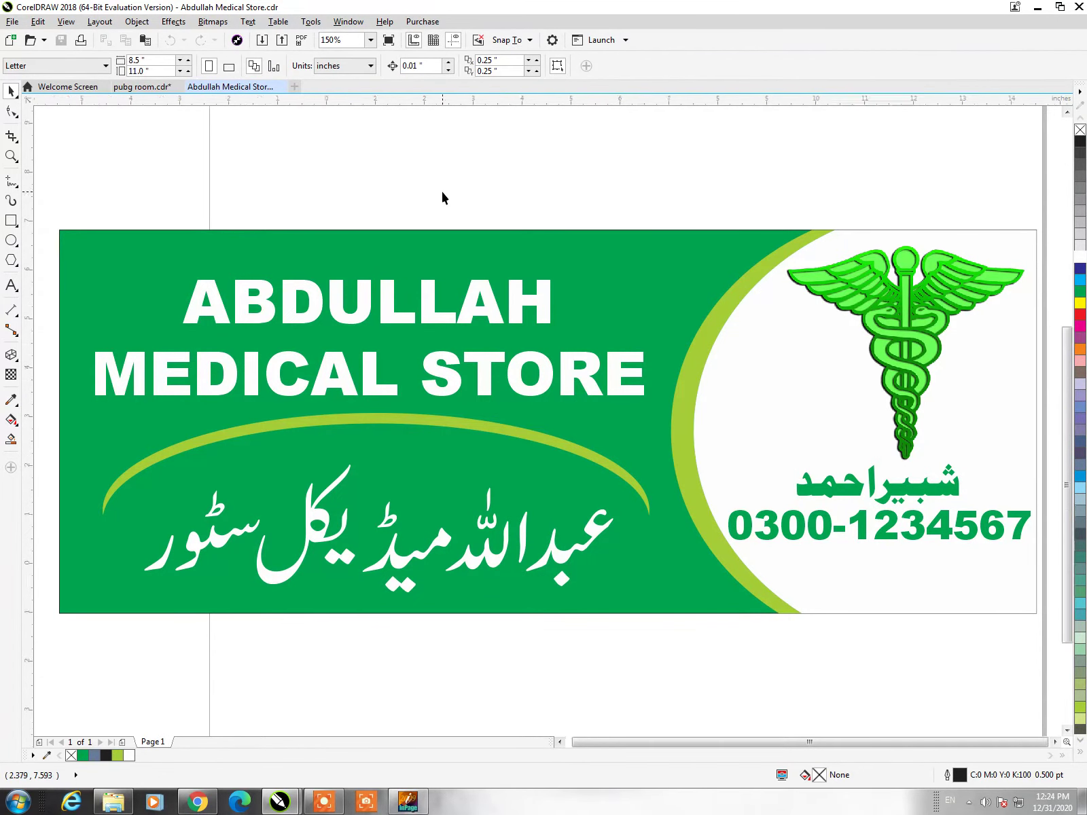
Close the Abdullah Medical Store document and return to the Part 1 Files folder
key(alt+f)
key(Escape)
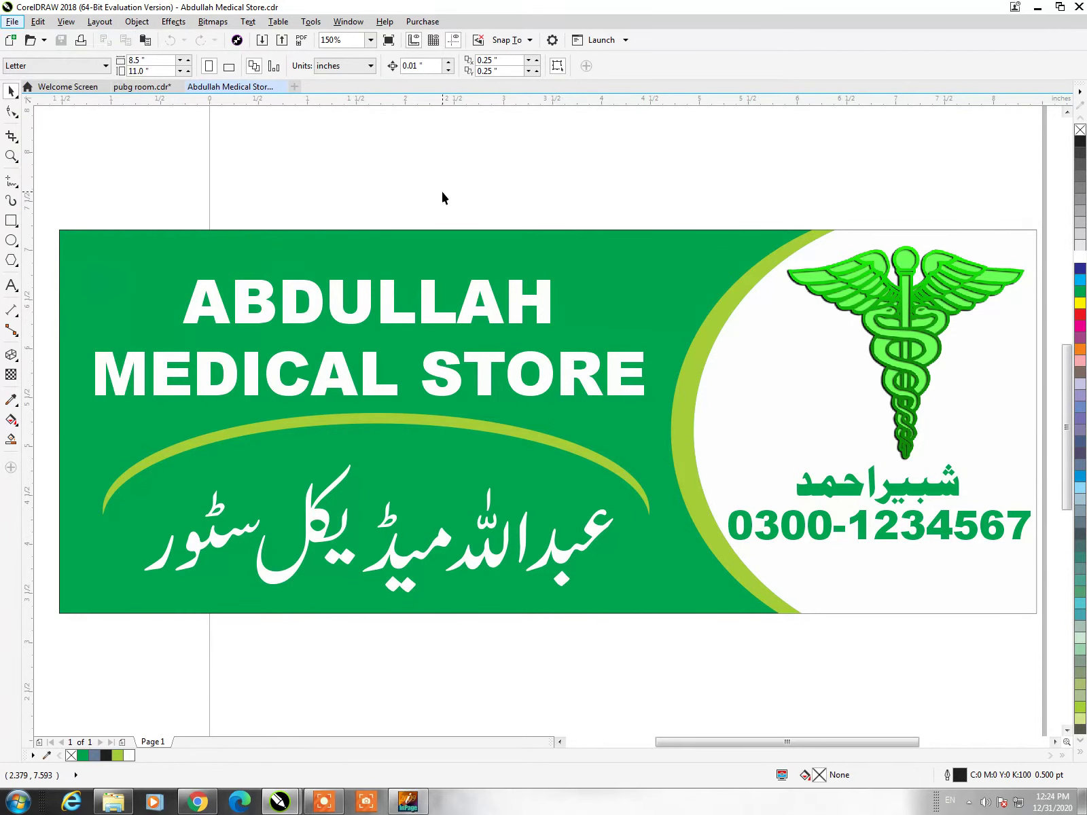
key(ctrl+F4)
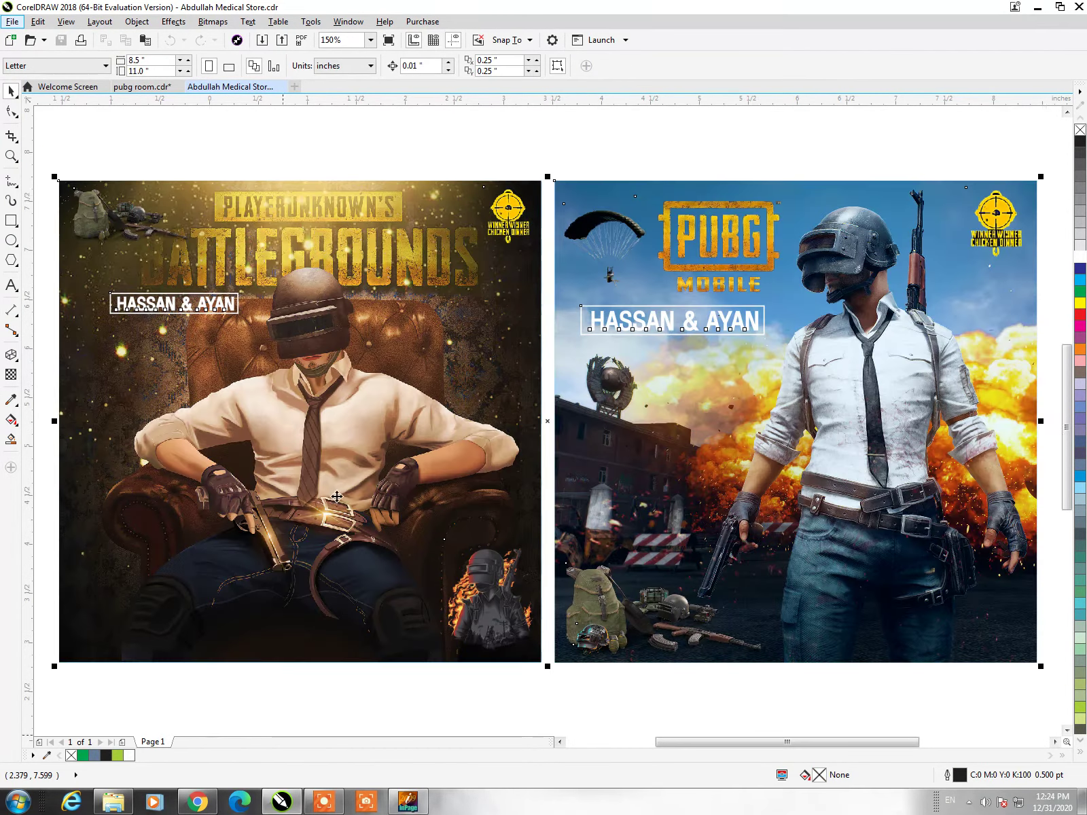
click(113, 801)
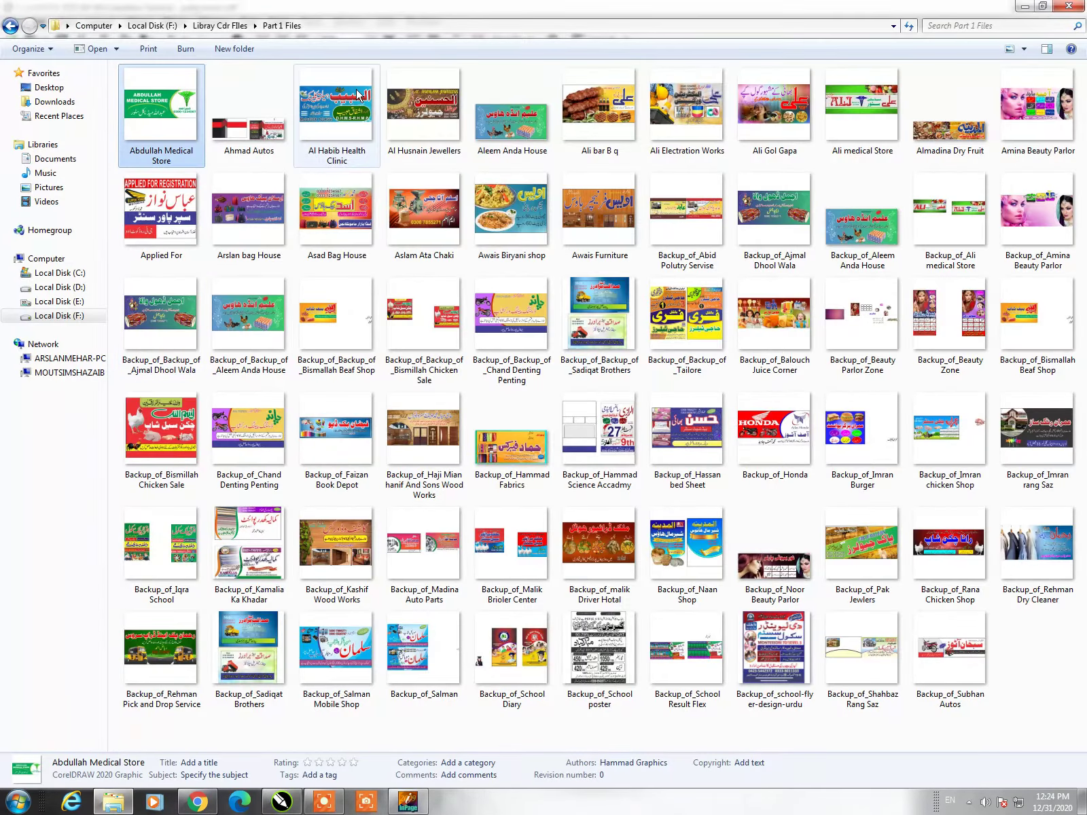
Drag Al Husnain Jewellers onto CorelDRAW and accept the missing-font substitution
click(340, 116)
click(269, 129)
click(340, 116)
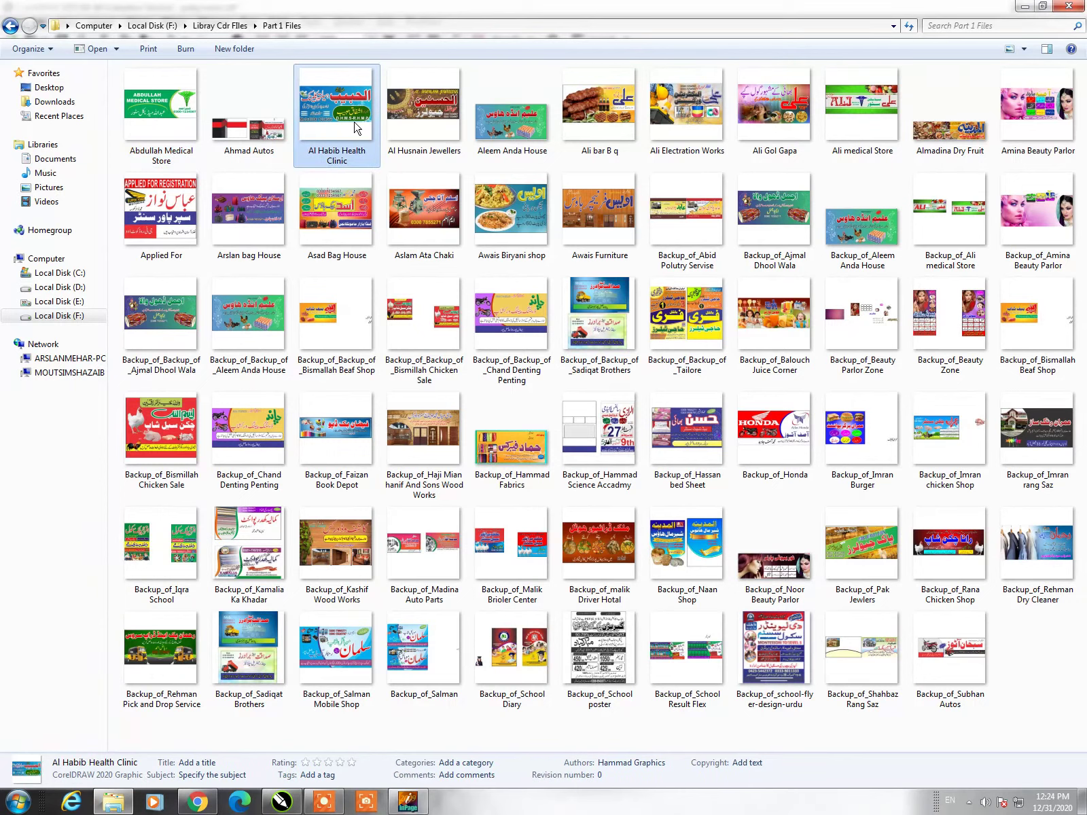
click(422, 112)
mouse_move(408, 122)
mouse_down()
mouse_move(333, 732)
mouse_move(546, 85)
mouse_up()
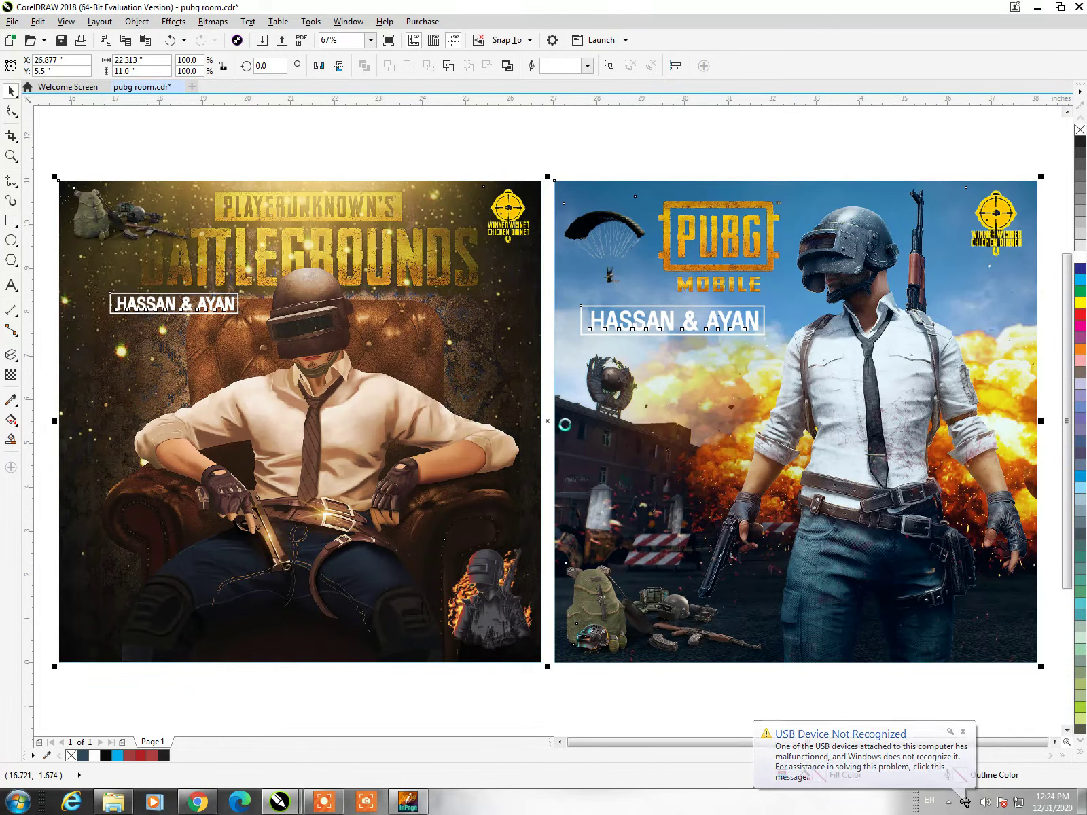
click(582, 554)
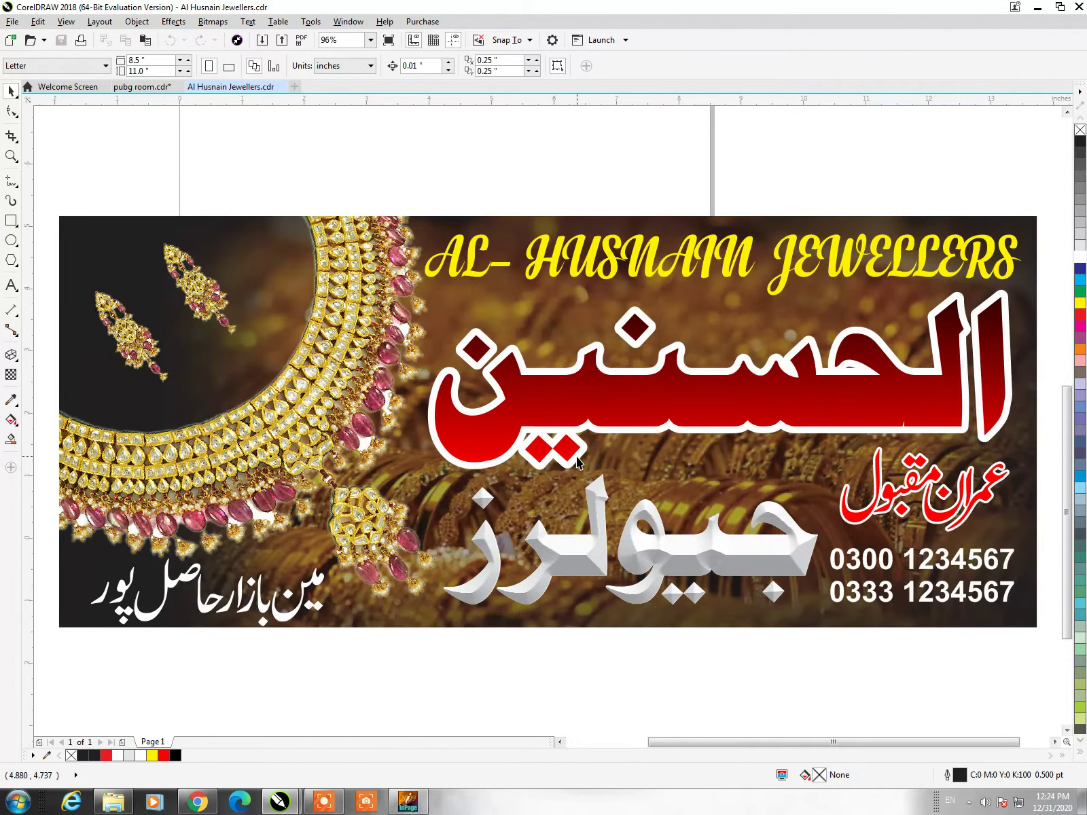
Inspect the Al Husnain Jewellers banner, zooming in and selecting its Arabic and Urdu lettering
click(577, 462)
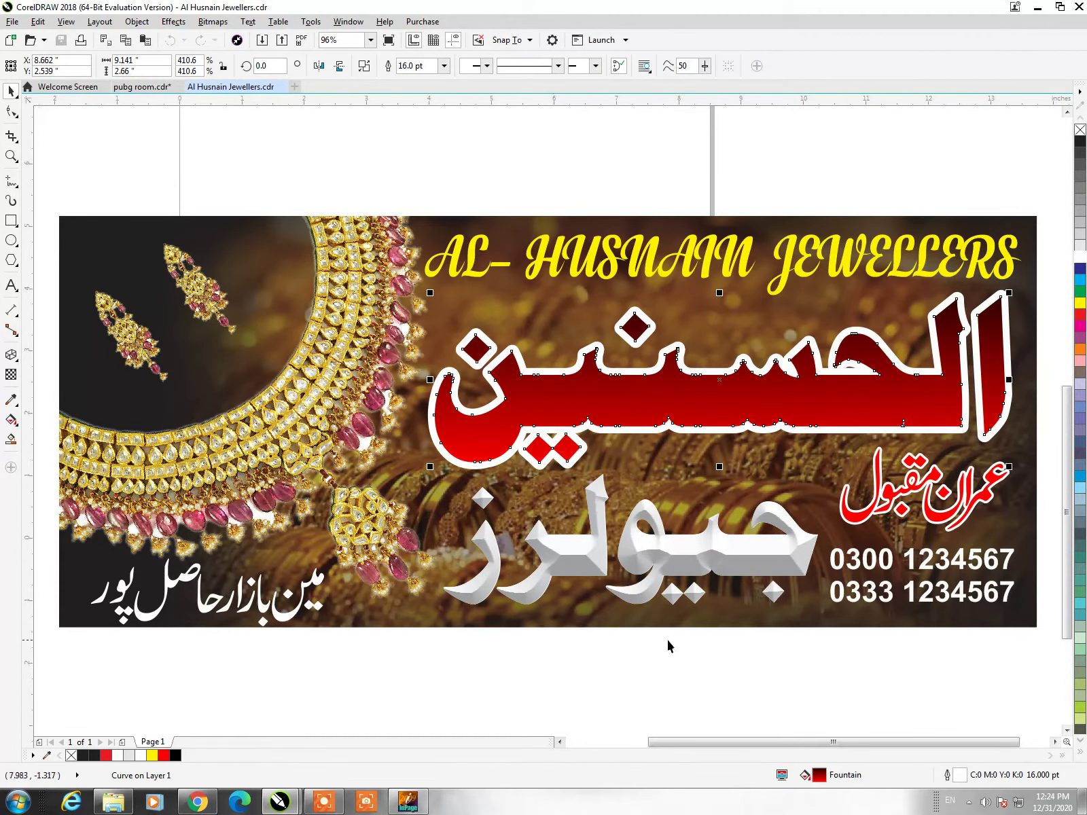
click(913, 537)
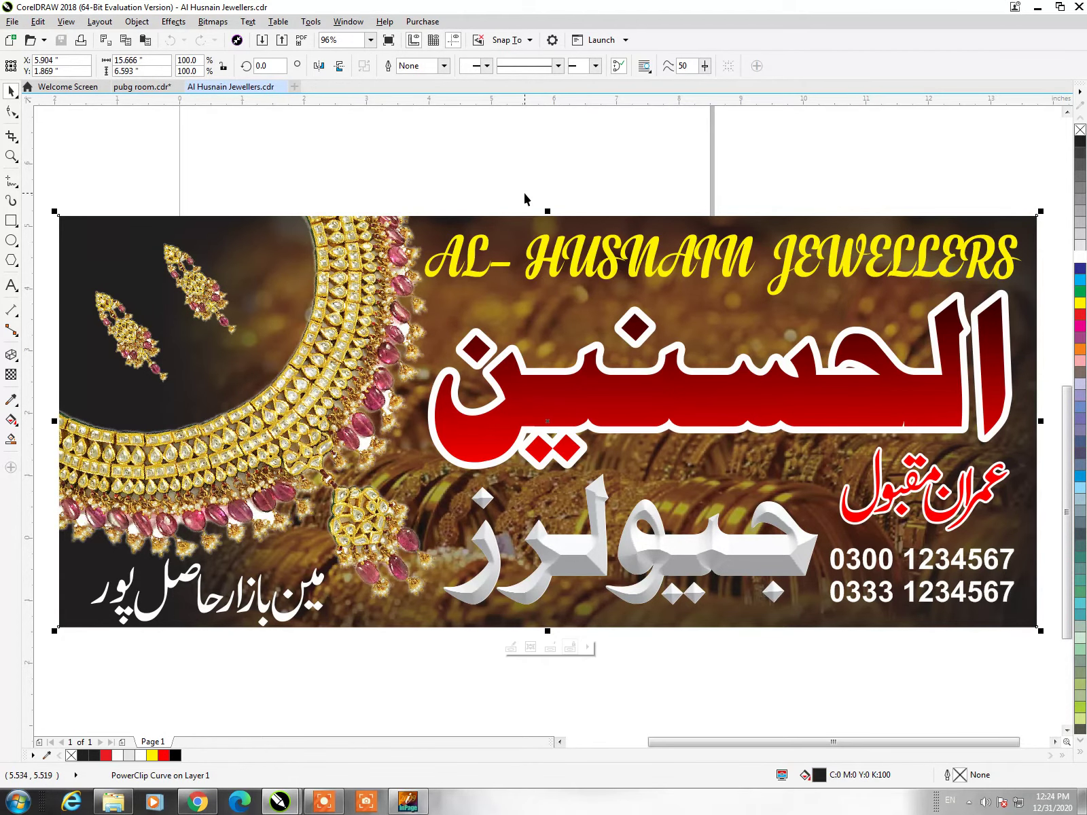
key(z)
click(457, 312)
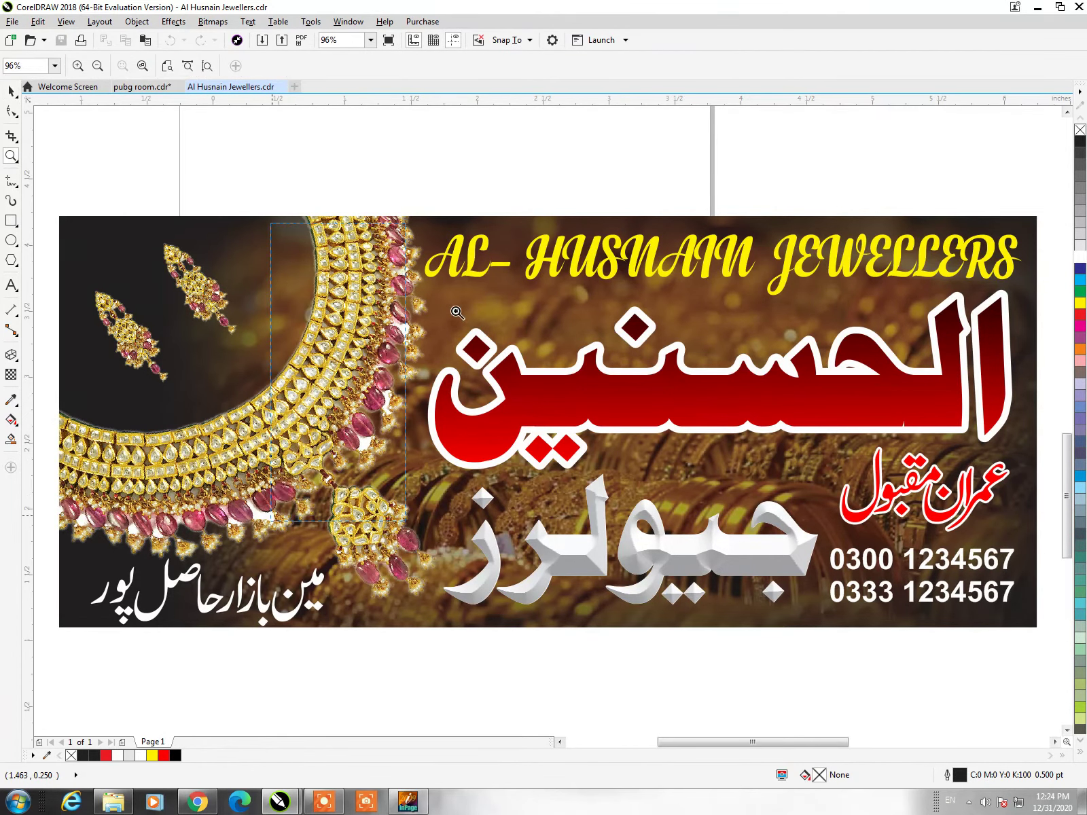
scroll(448, 331, down, 2)
key(space)
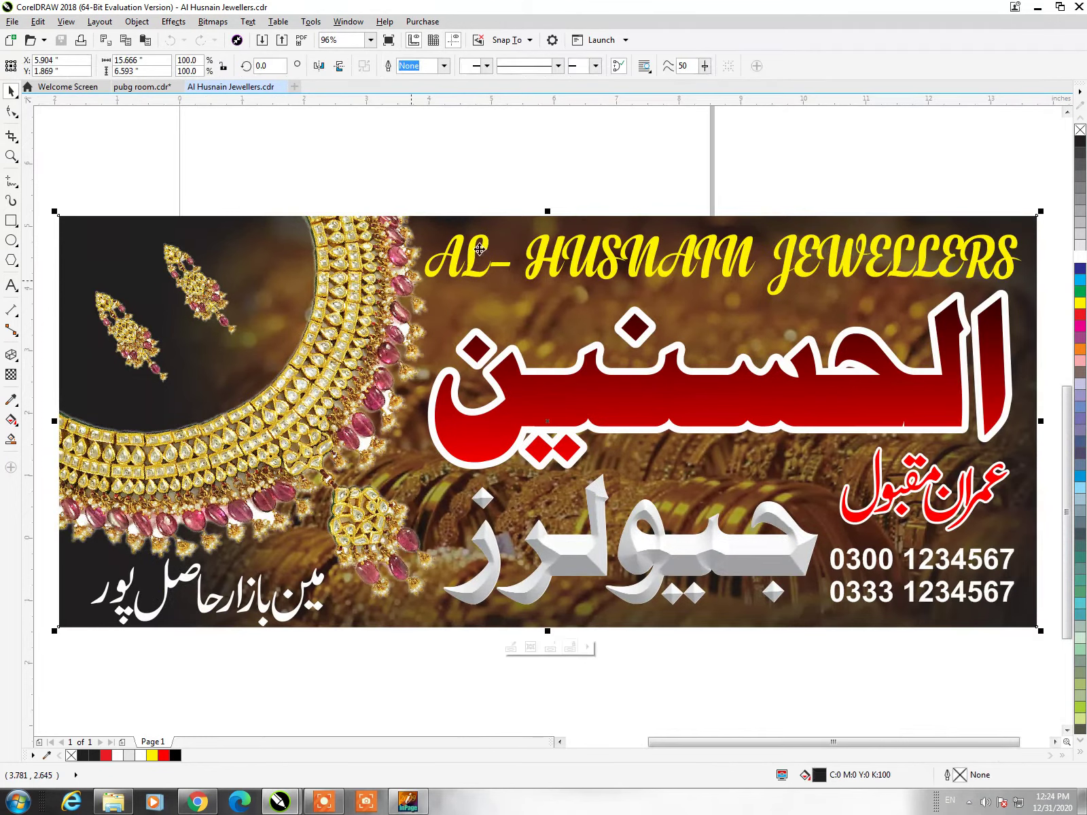
click(115, 671)
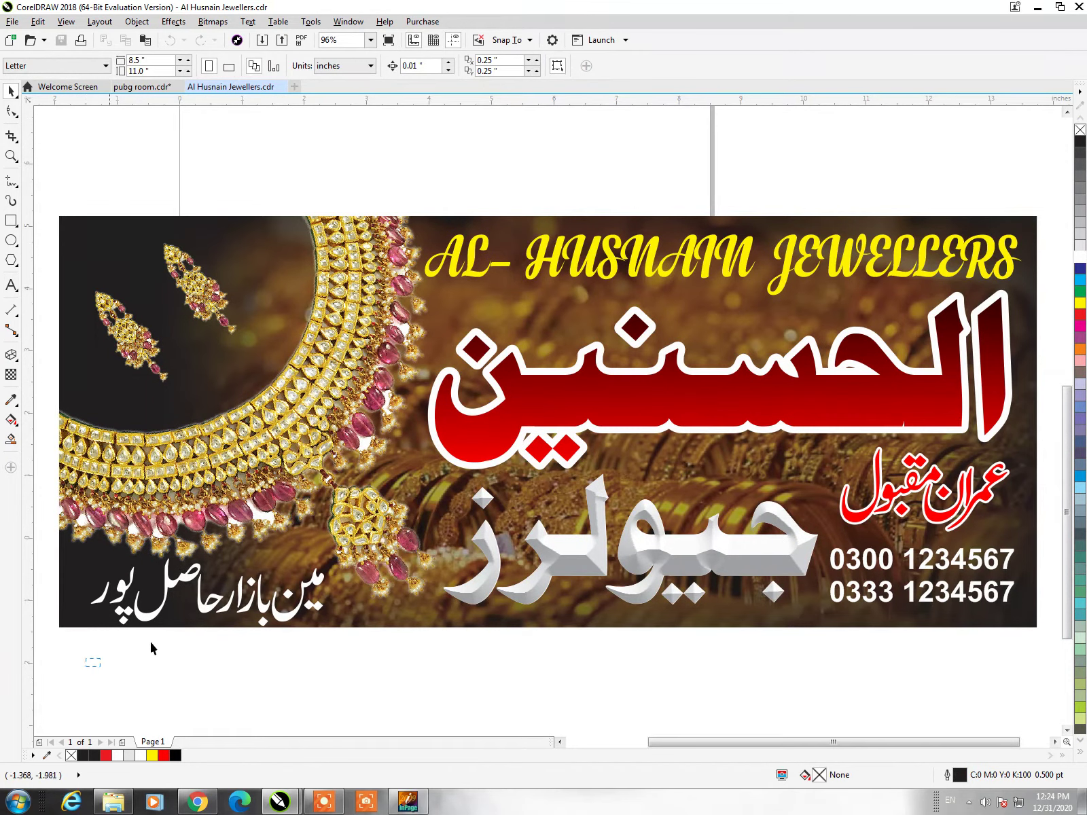
drag(151, 648, 393, 646)
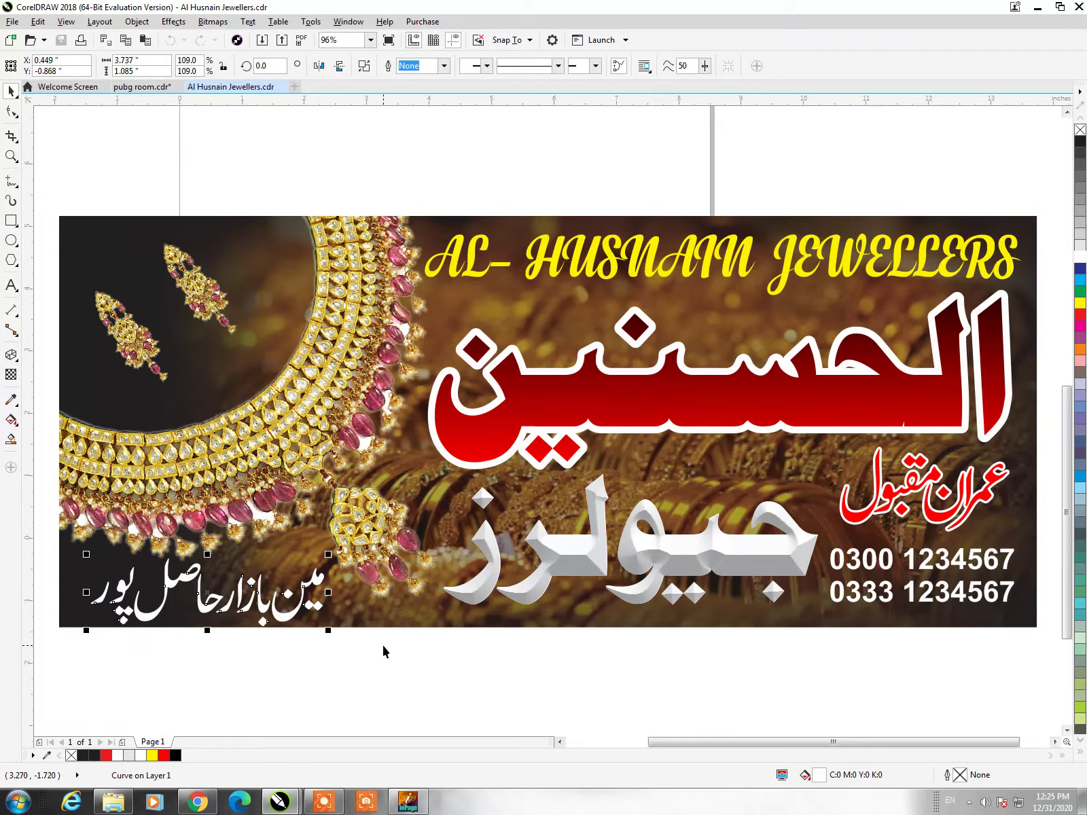
click(555, 650)
Close the Al Husnain Jewellers document with Ctrl+F4
key(alt+f)
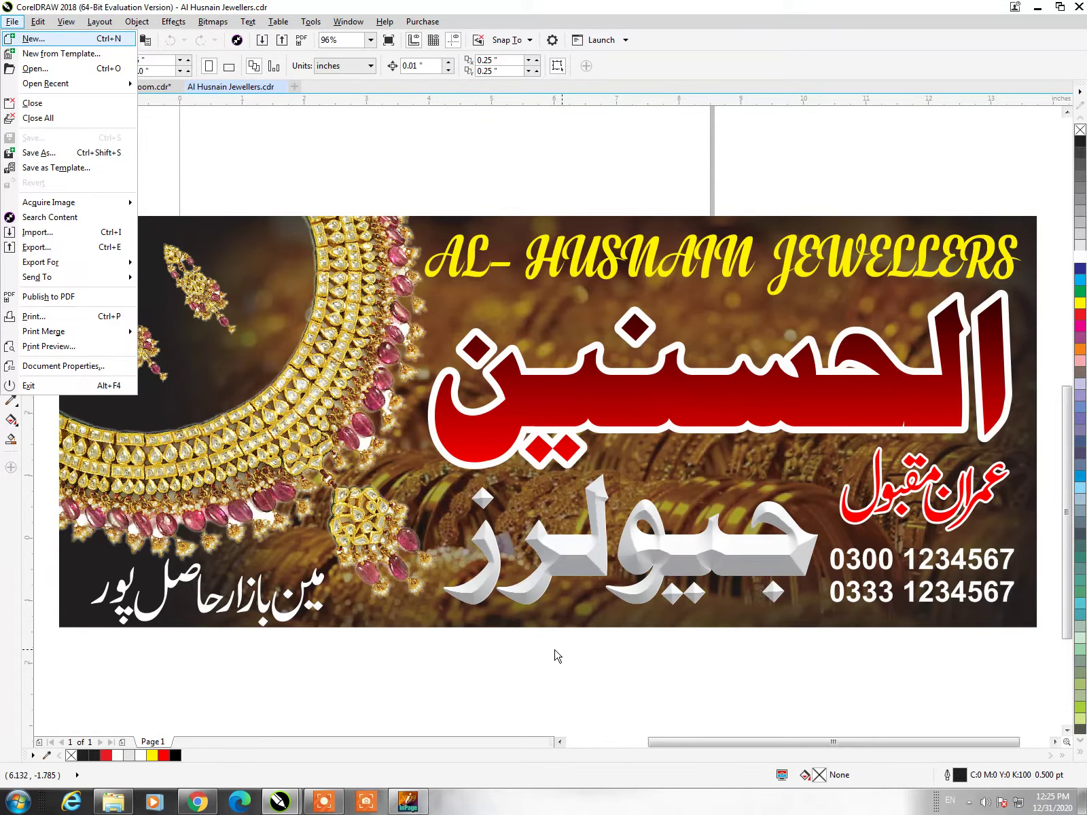
key(Escape)
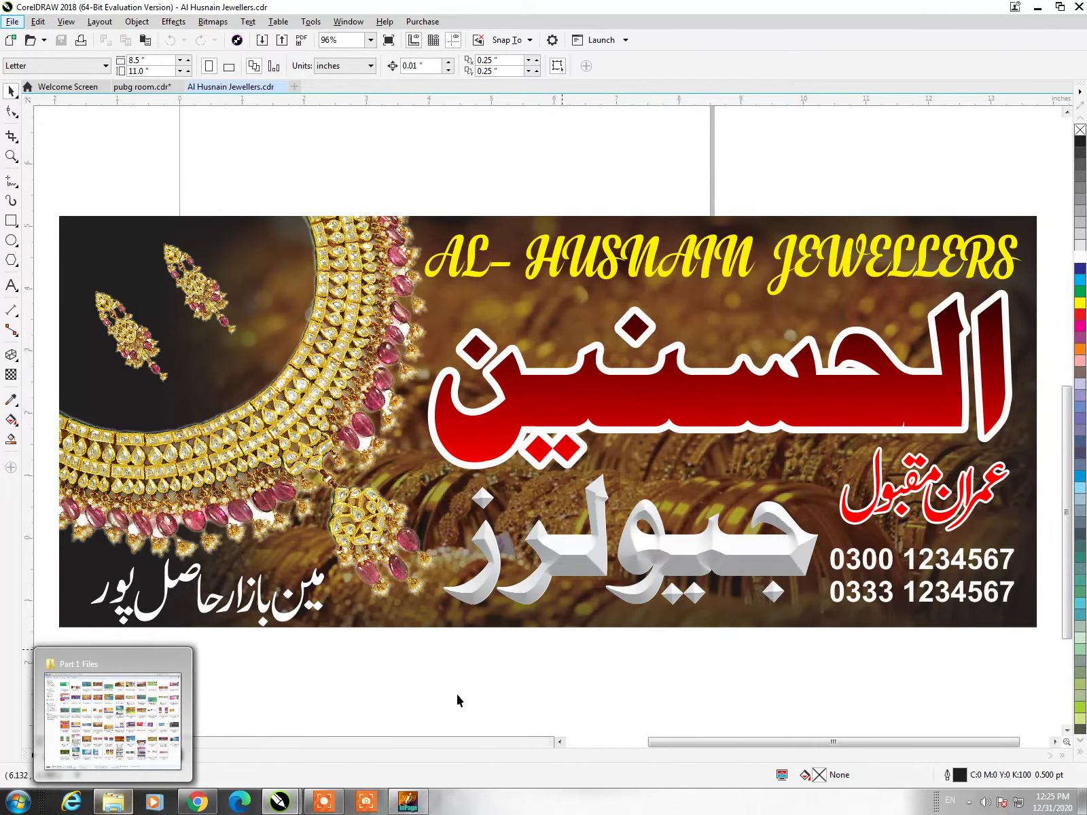
key(ctrl+F4)
Return to the Part 1 Files folder and drag the Ali bar B q design onto CorelDRAW
click(460, 609)
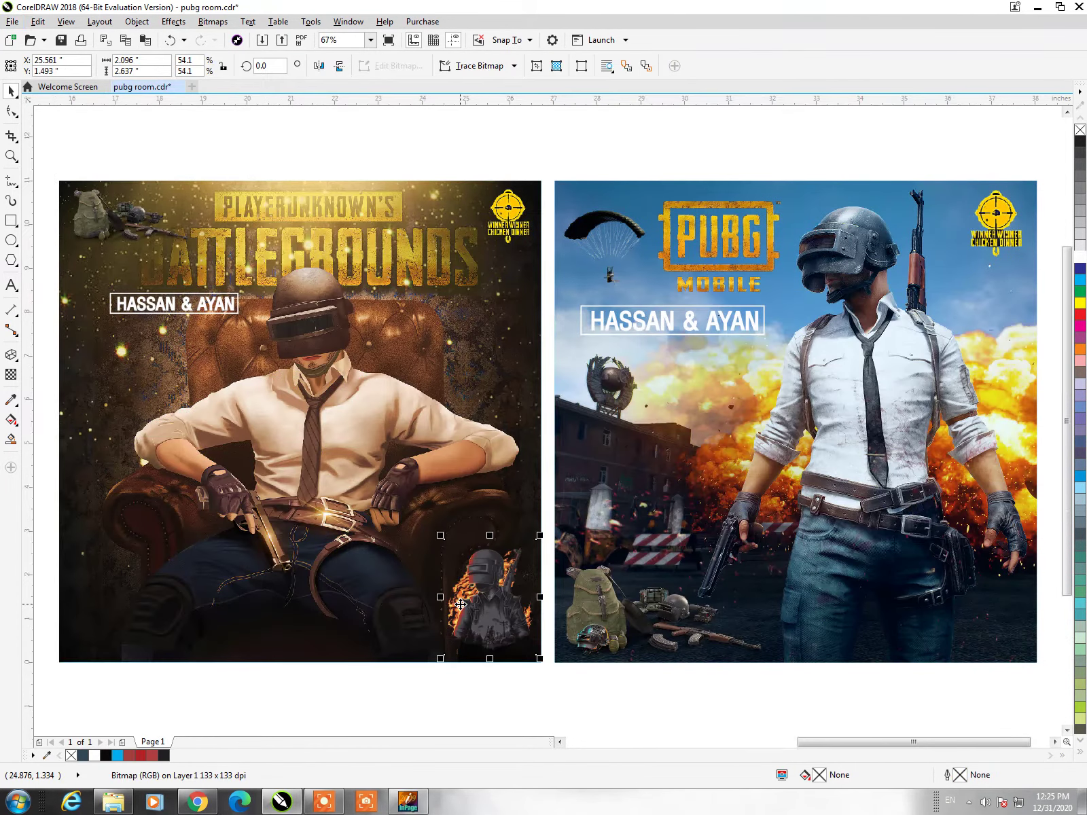
click(599, 678)
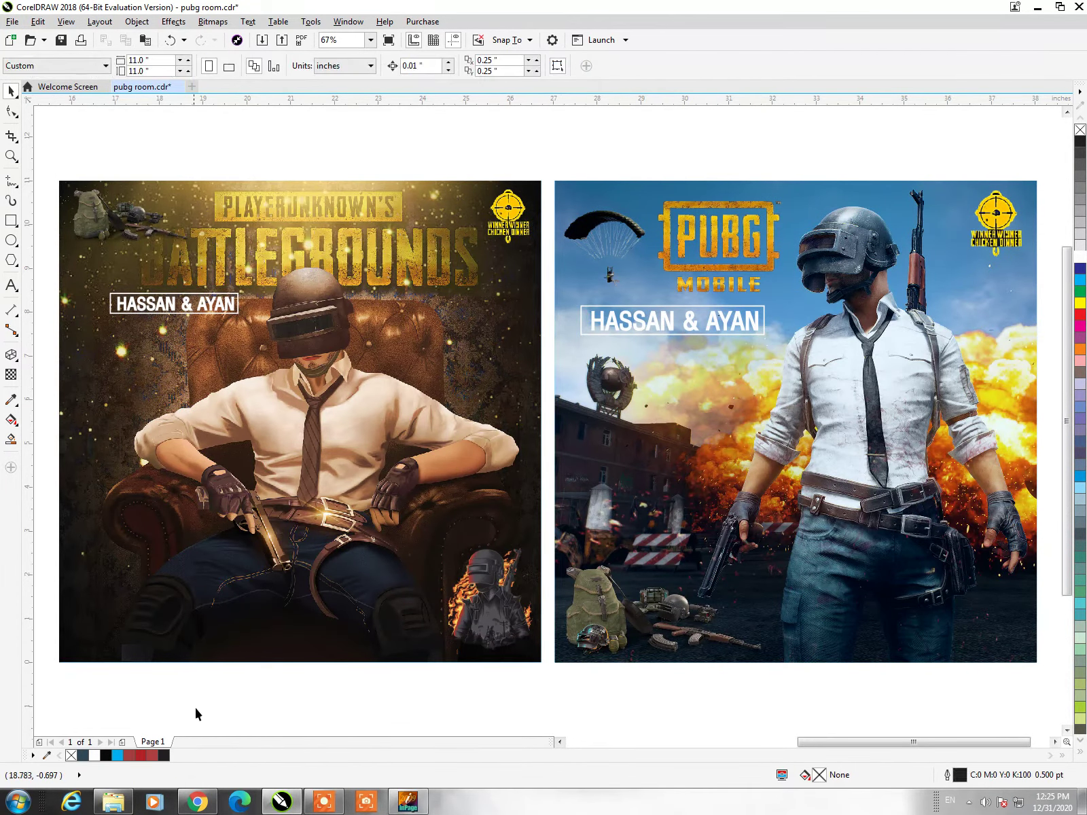
click(112, 801)
click(505, 140)
click(637, 112)
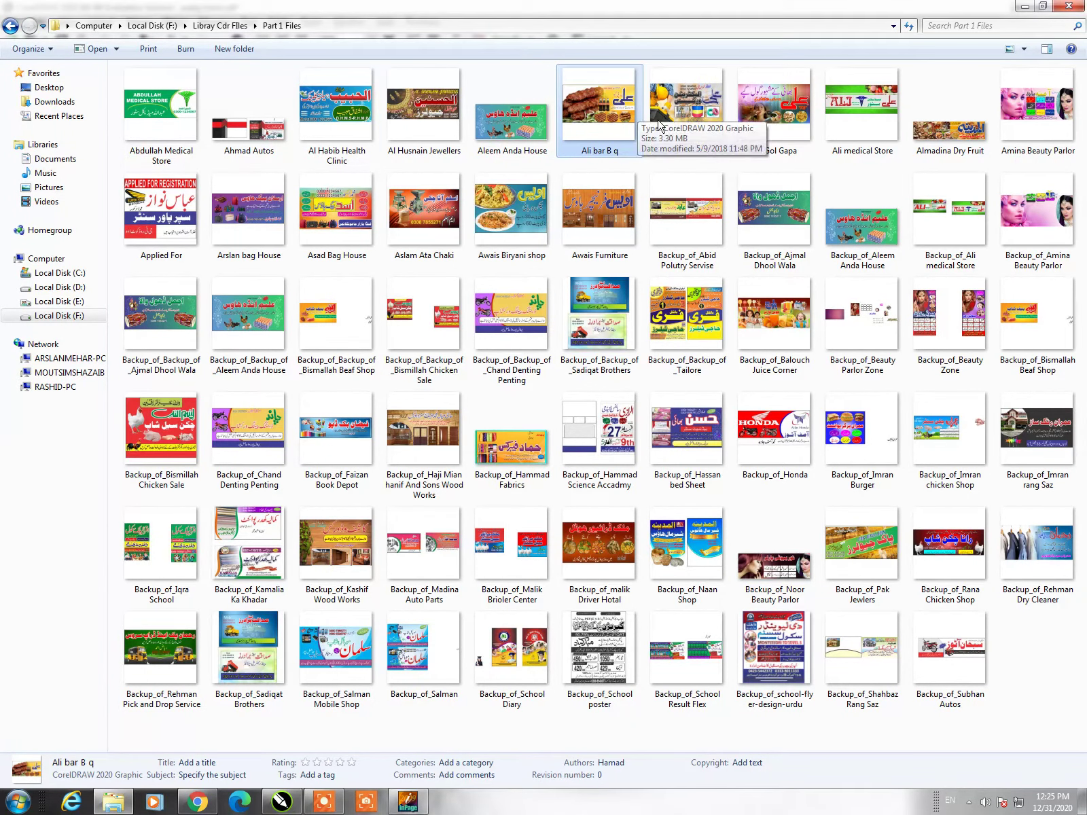
mouse_move(598, 109)
mouse_down()
mouse_move(309, 805)
mouse_move(601, 99)
mouse_up()
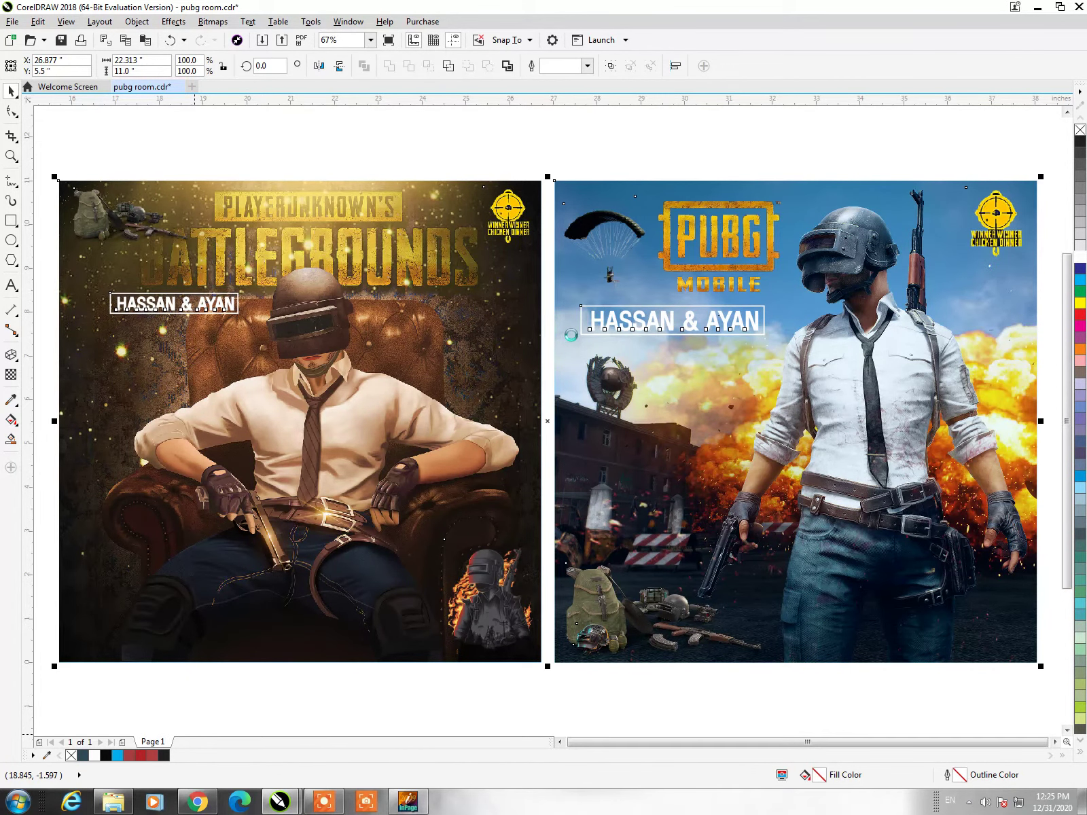
Fit the Ali bar B q kebab banner to the view, close it, and bring back the design folder
scroll(570, 332, down, 1)
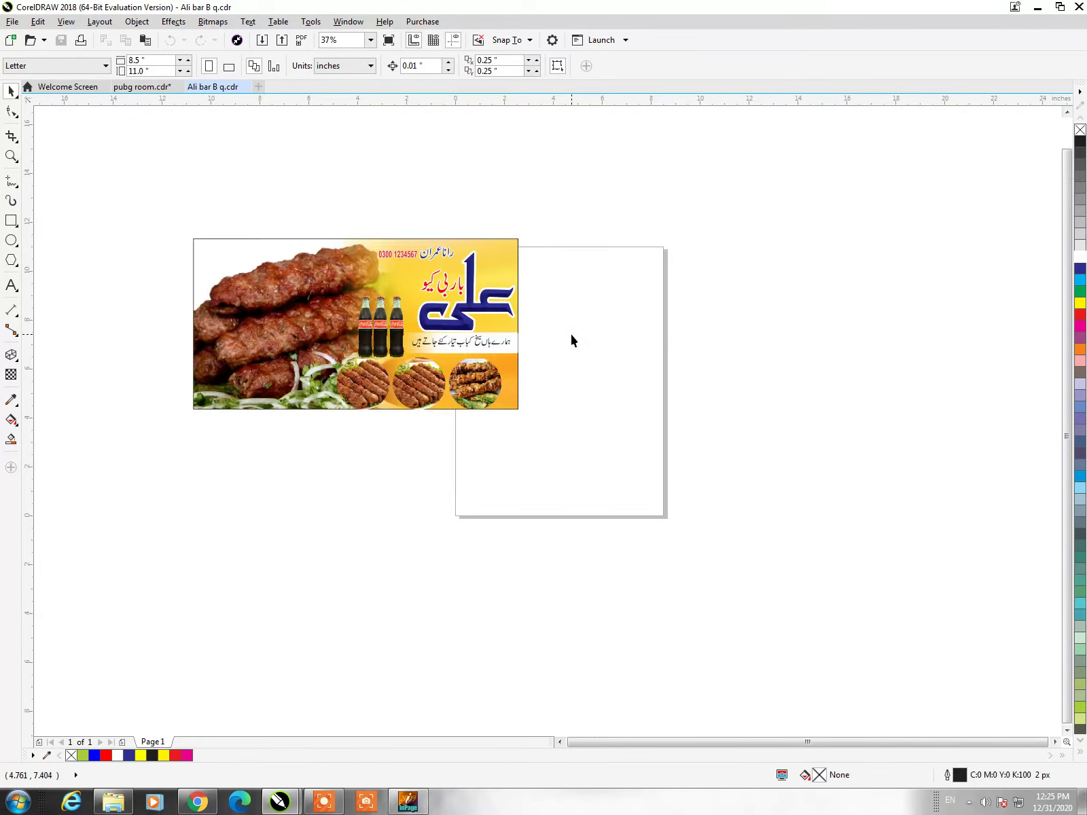
key(F4)
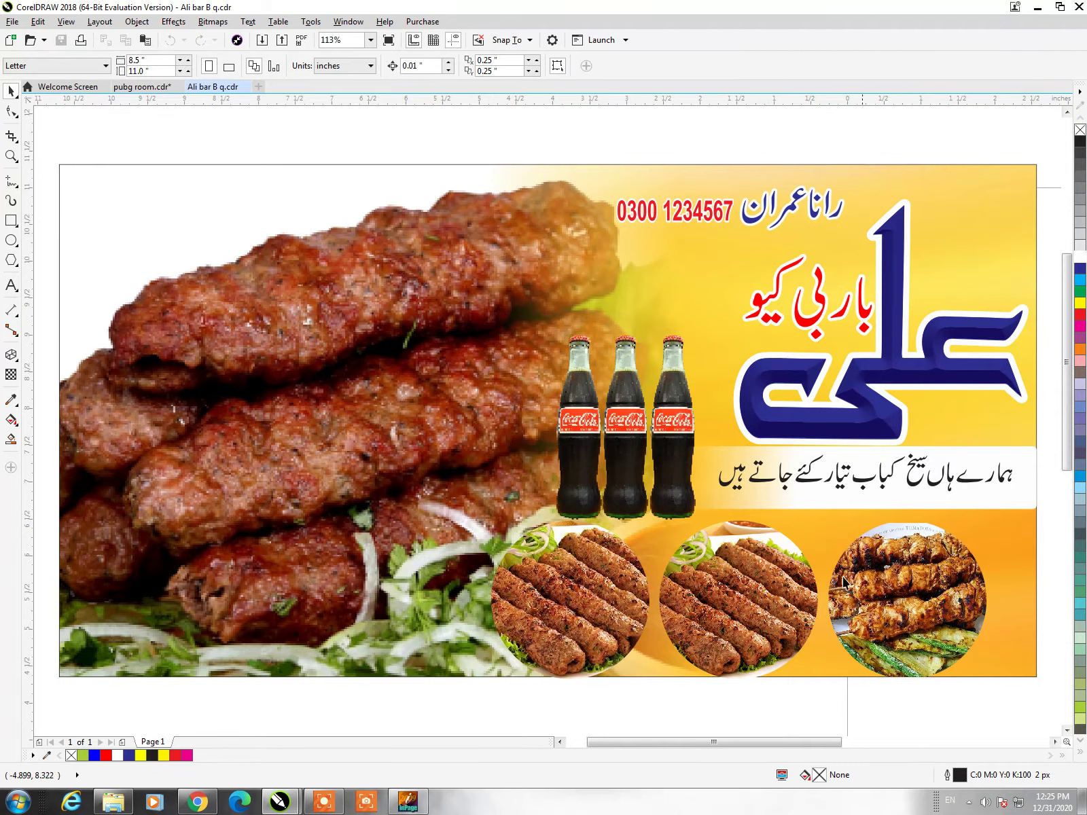
key(alt+f)
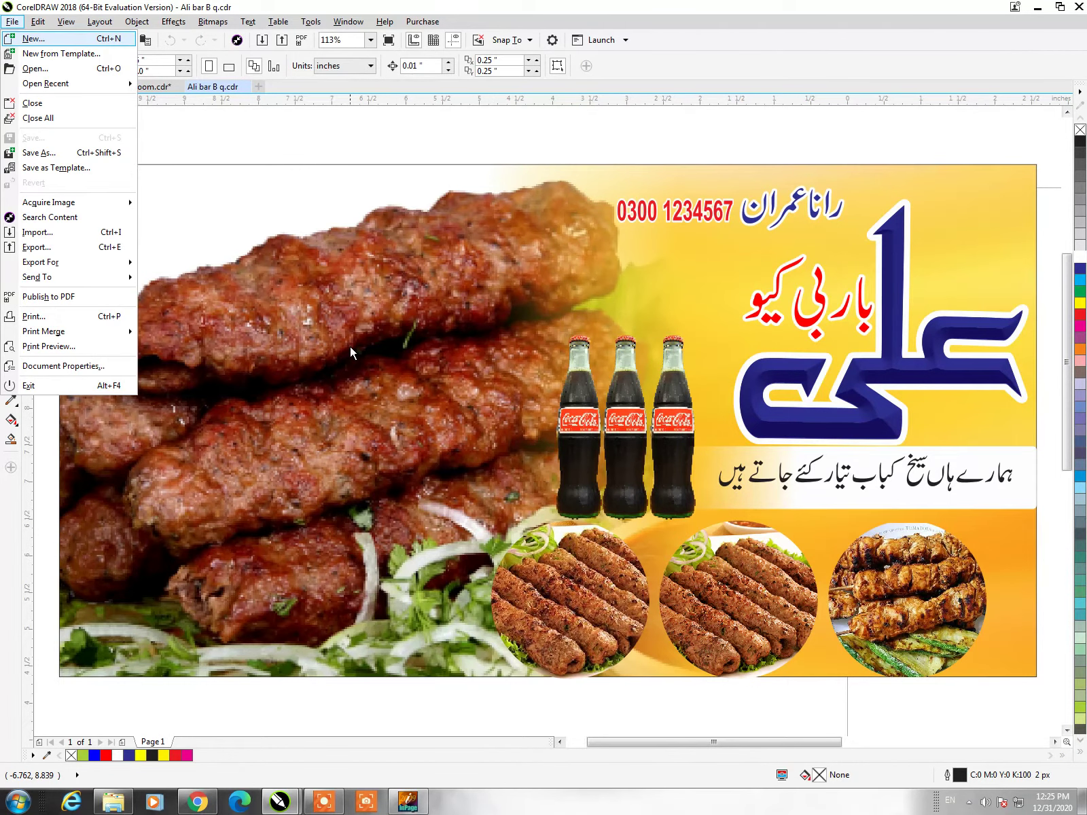
key(Escape)
key(ctrl+Tab)
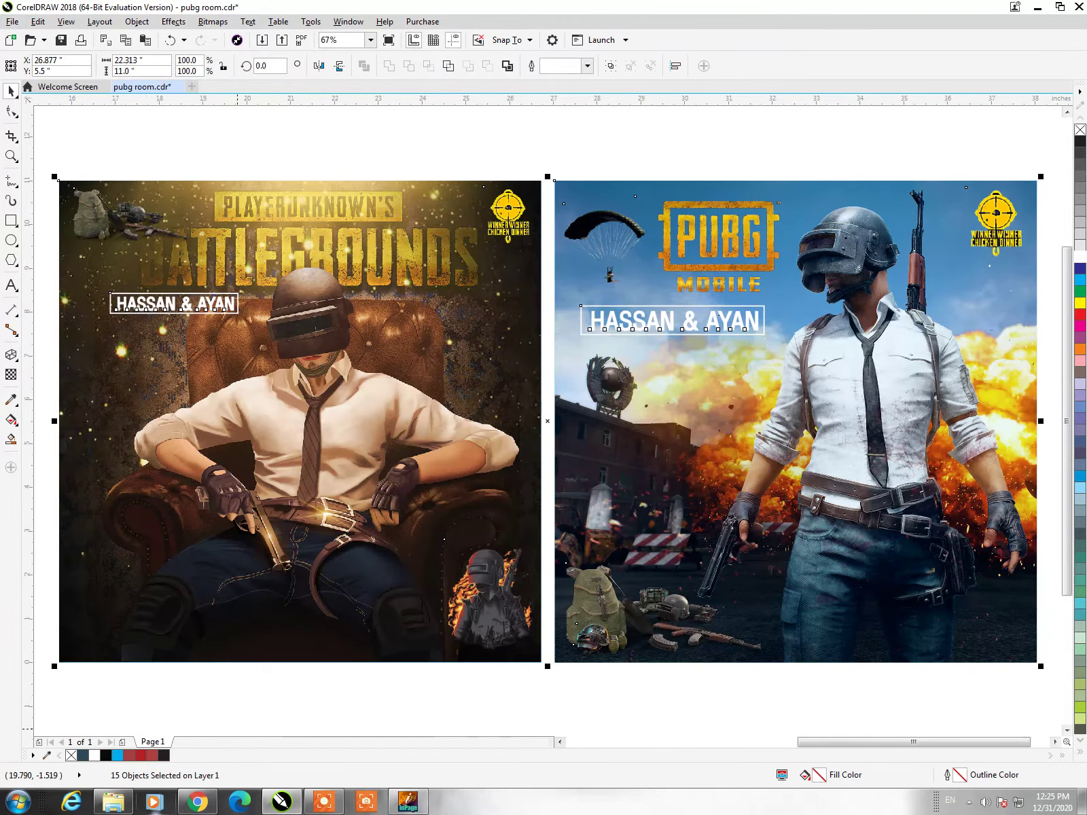
click(116, 810)
Browse the Ali design thumbnails, then drag Amina Beauty Parlor onto CorelDRAW
click(687, 109)
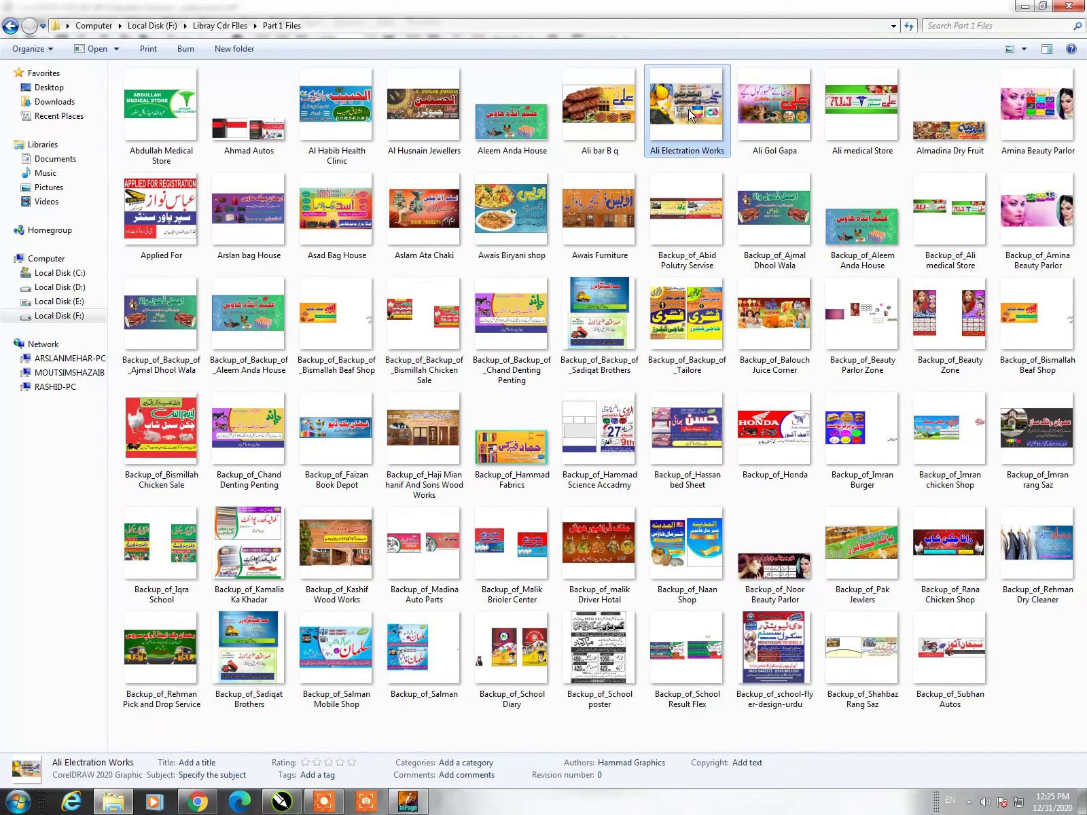
click(752, 114)
click(859, 112)
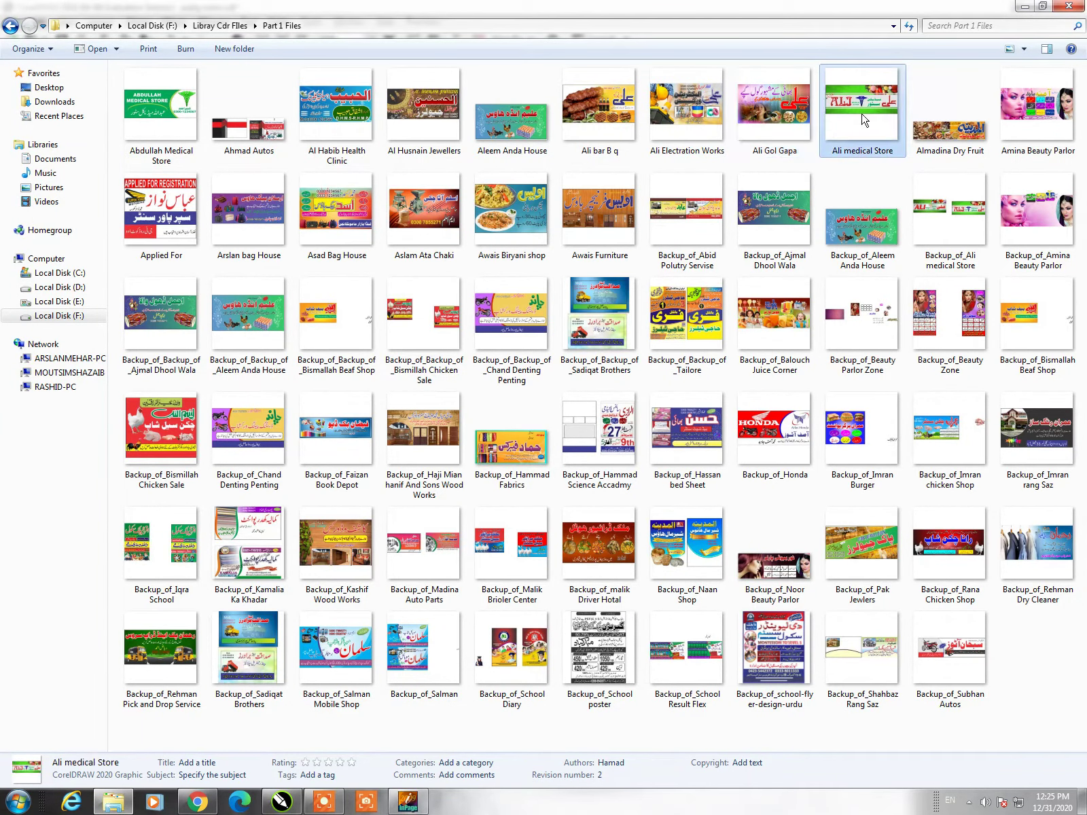
click(971, 126)
click(787, 115)
click(714, 112)
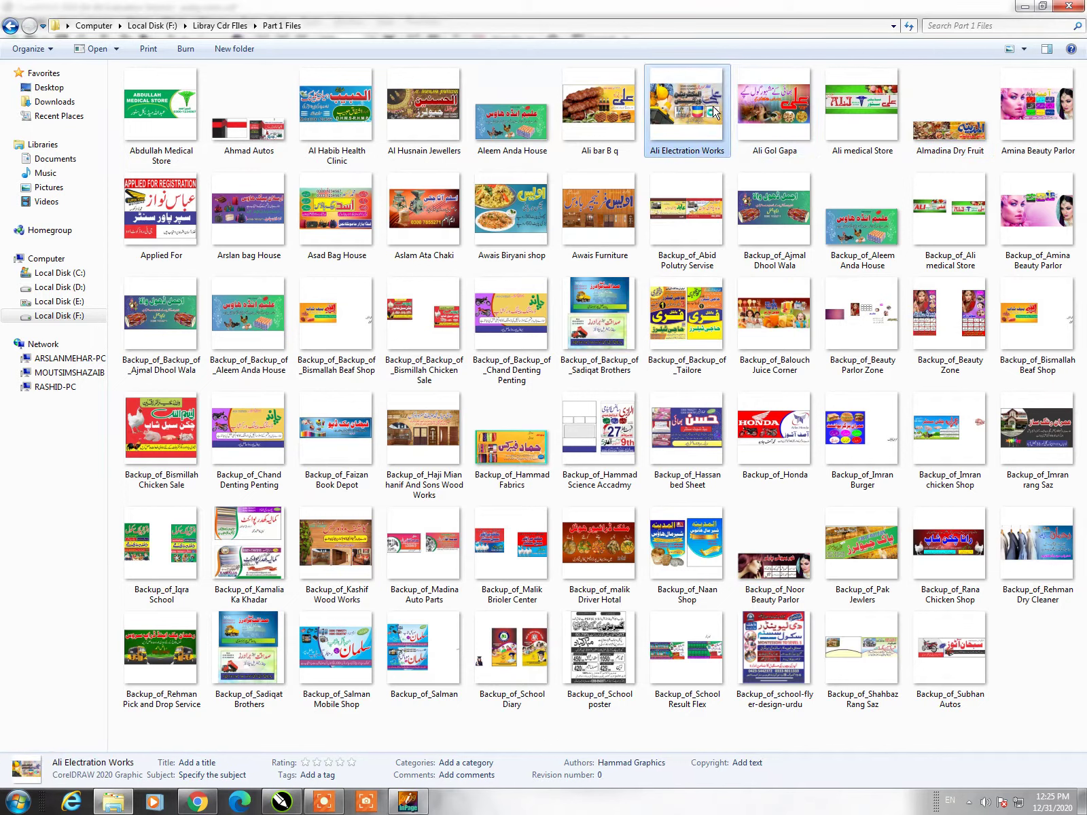
click(774, 109)
mouse_move(1036, 109)
mouse_down()
mouse_move(338, 663)
mouse_move(529, 381)
mouse_move(530, 409)
mouse_up()
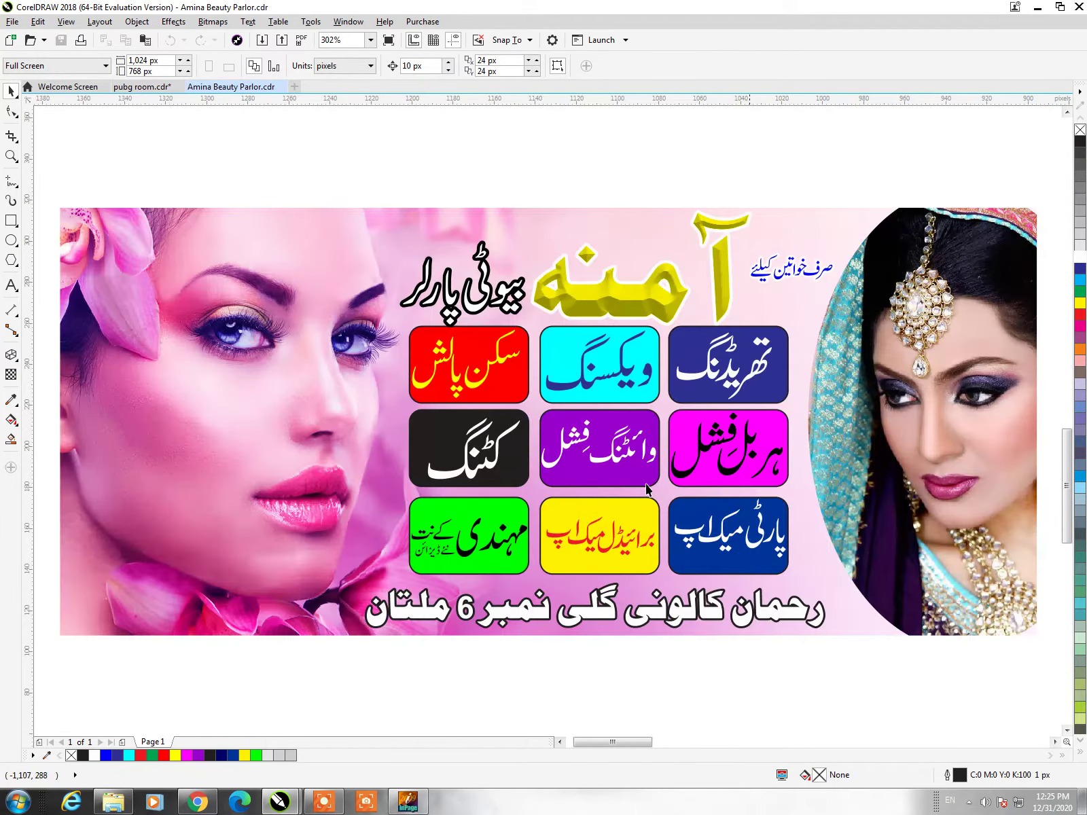
Zoom in on the woman's face in the Amina Beauty Parlor banner, zoom back out, and close it
click(789, 270)
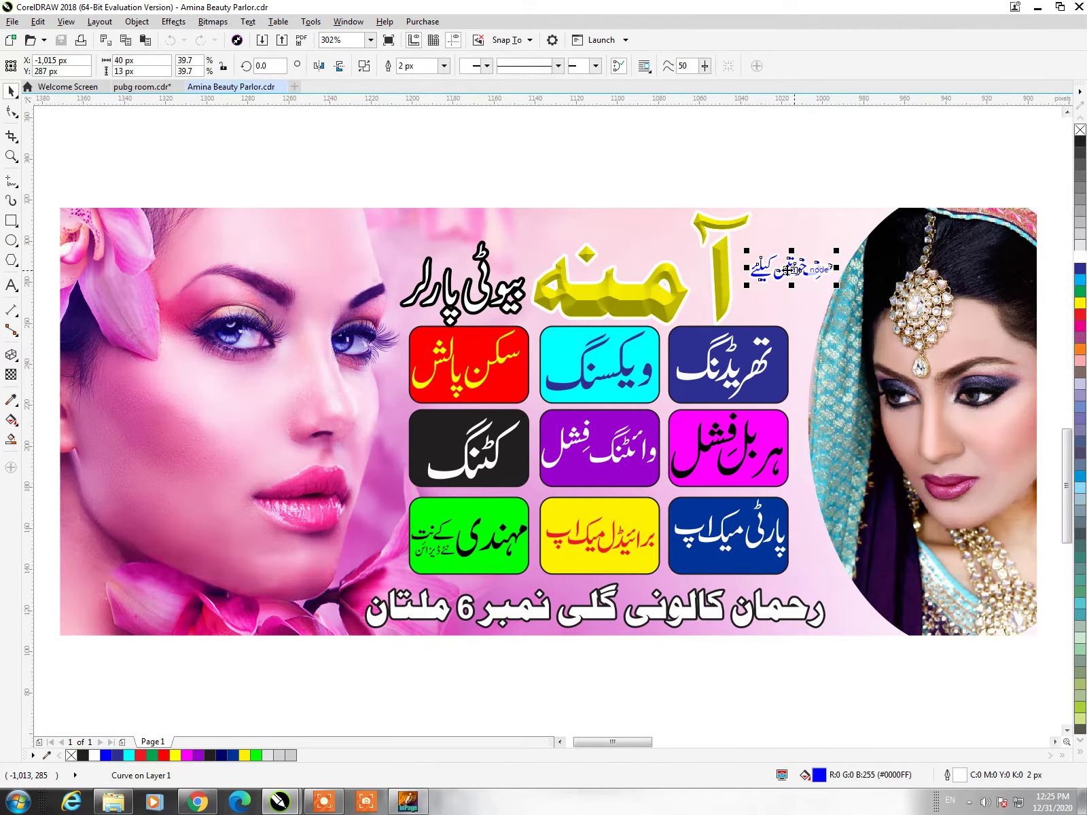
click(746, 164)
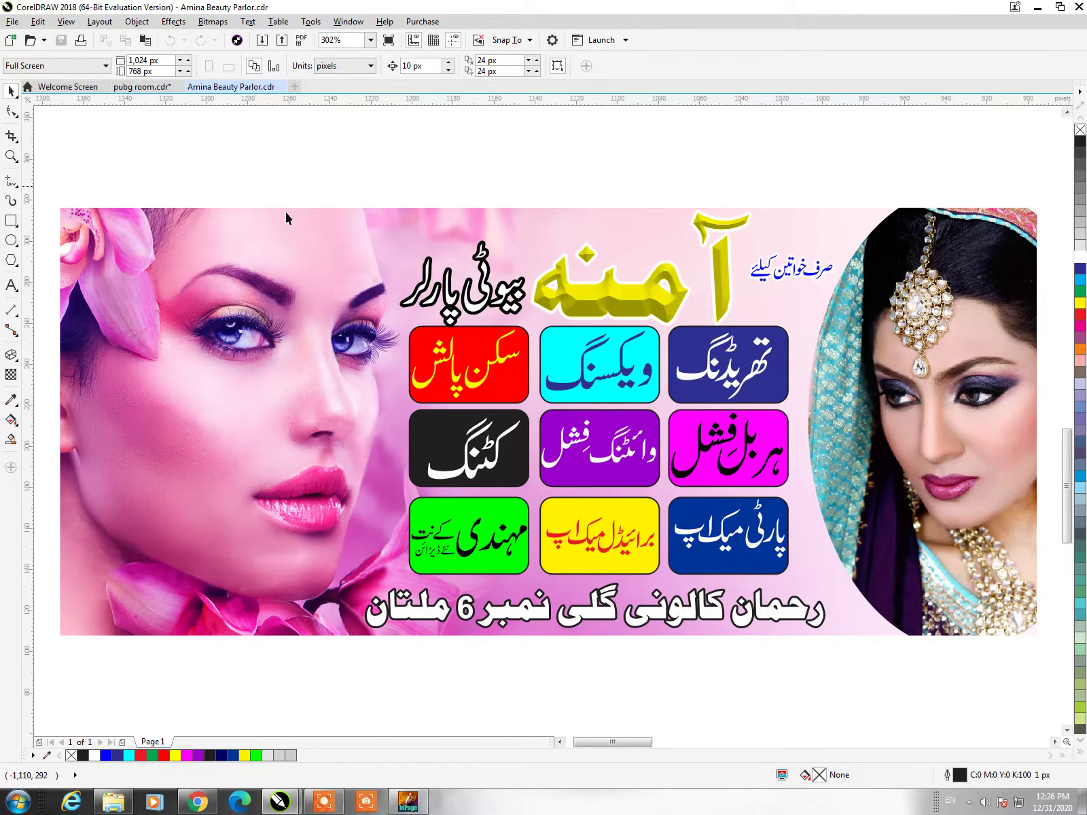
key(z)
drag(388, 175, 197, 520)
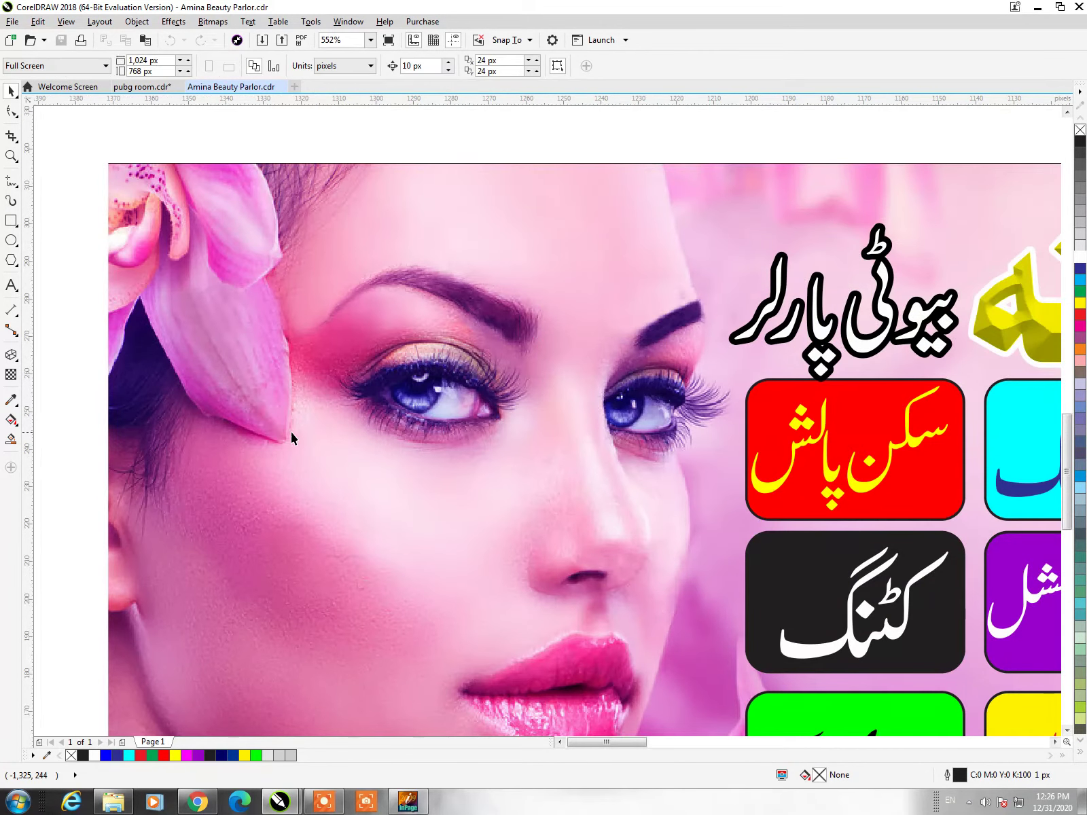
right_click(288, 432)
key(ctrl+F4)
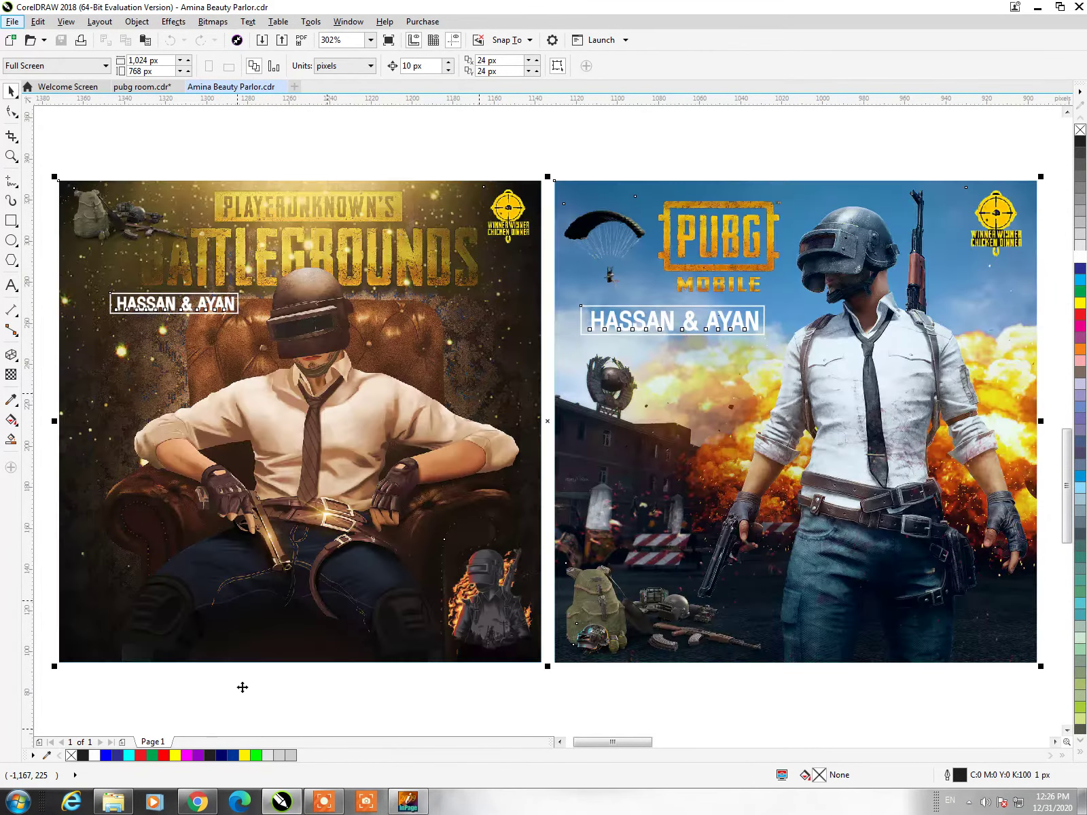
Browse the Part 1 Files thumbnails, from Awais Biryani to Backup_of_Hassan bed Sheet
click(122, 802)
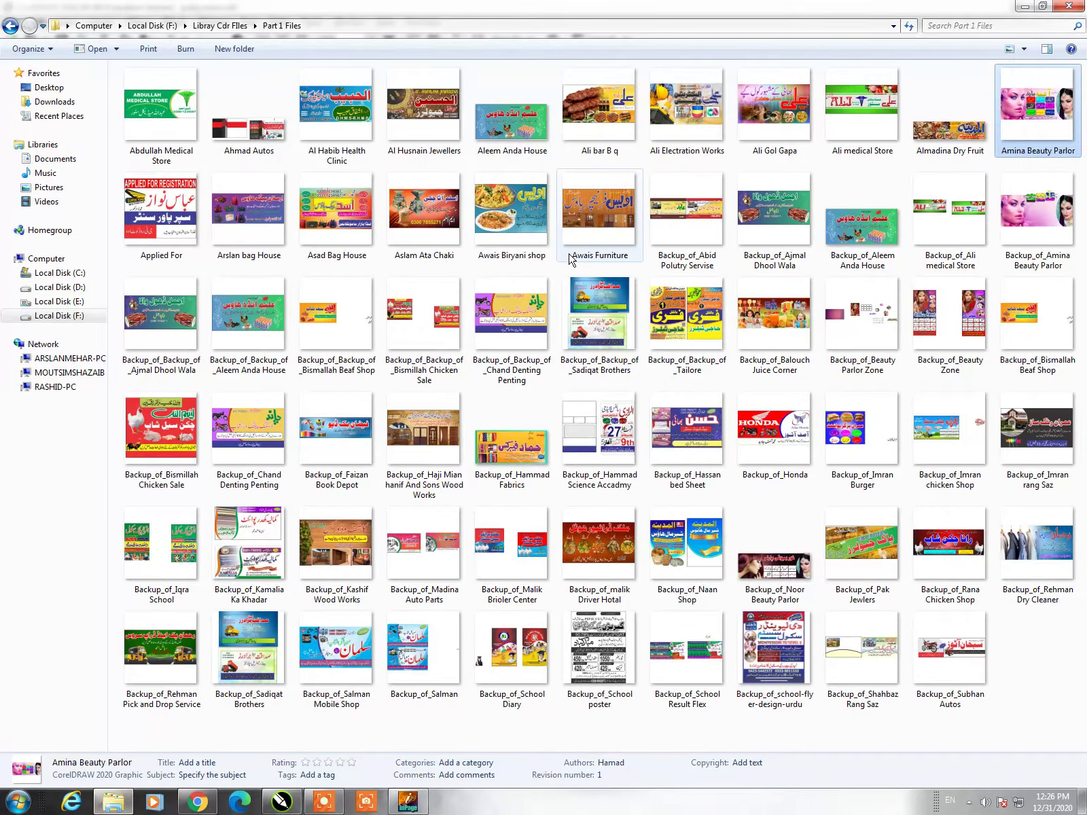
click(524, 234)
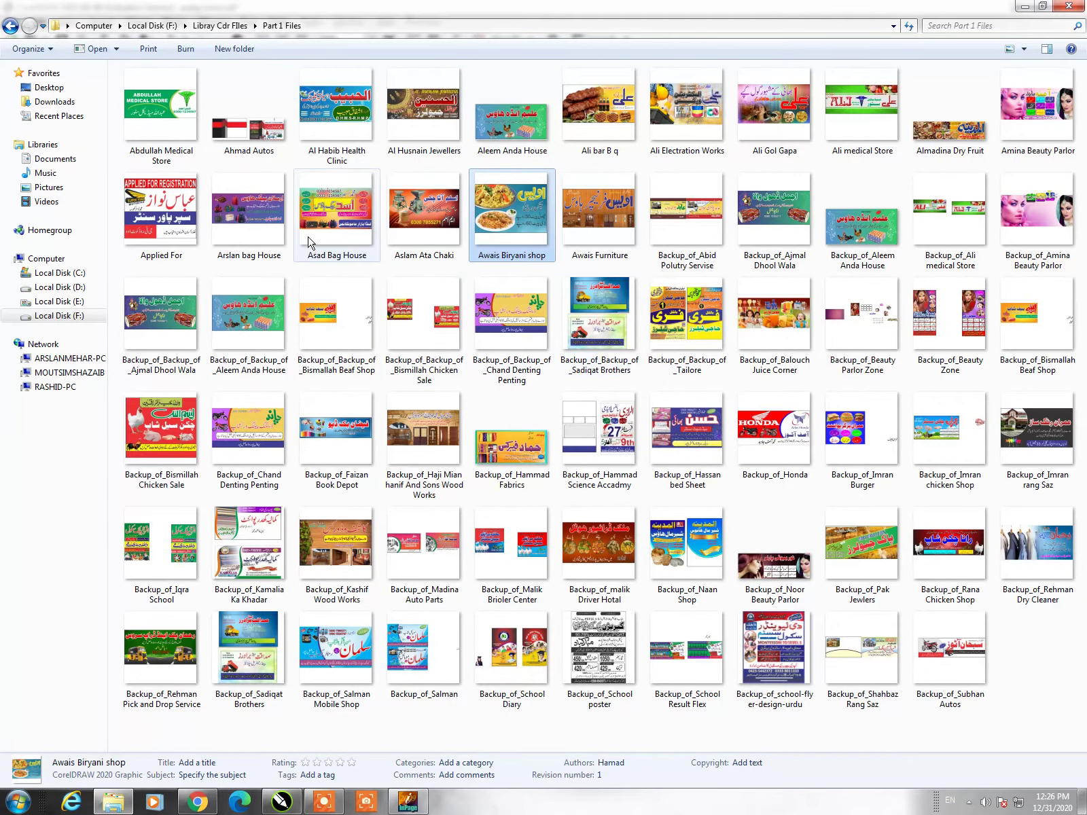
click(333, 225)
click(165, 226)
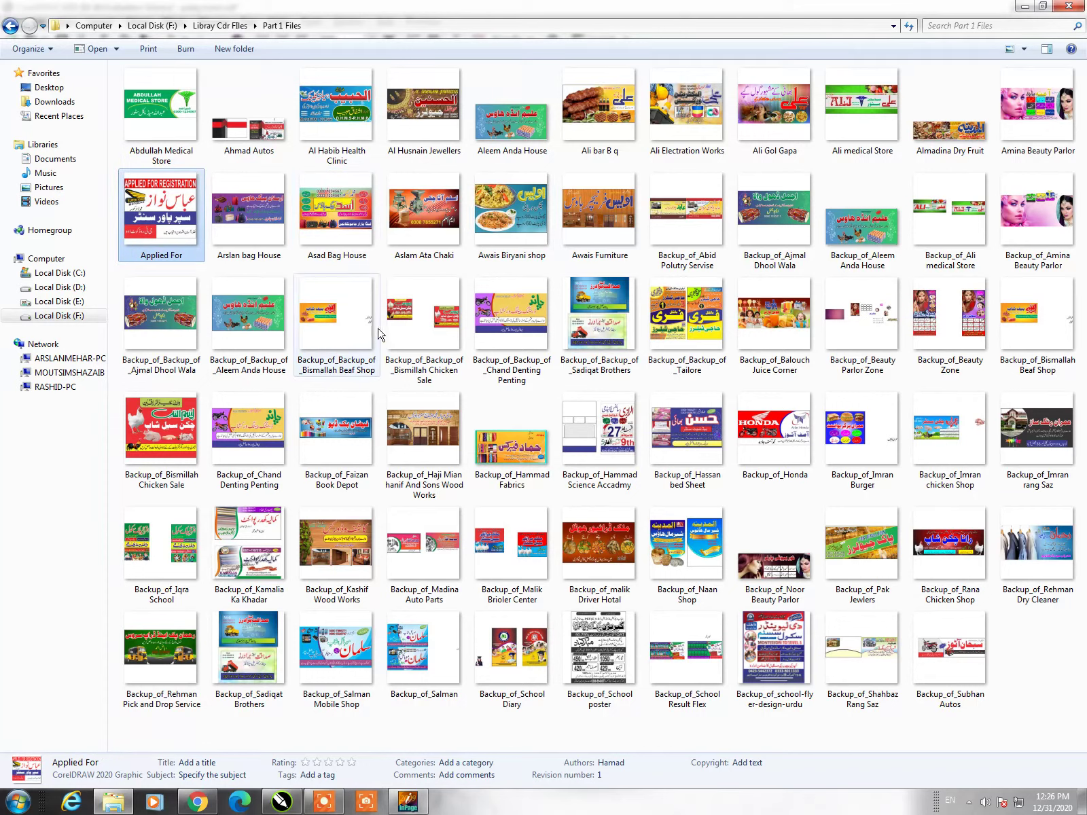
click(424, 316)
click(424, 431)
click(692, 324)
click(744, 396)
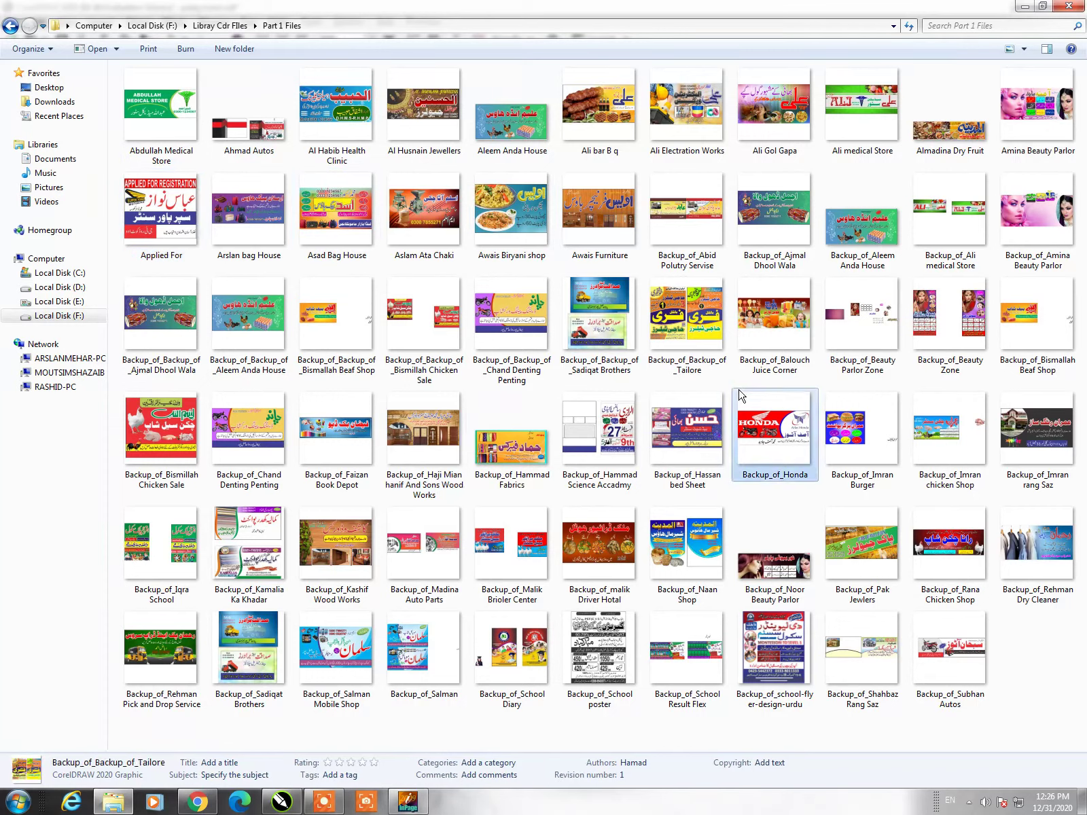
click(842, 428)
click(799, 434)
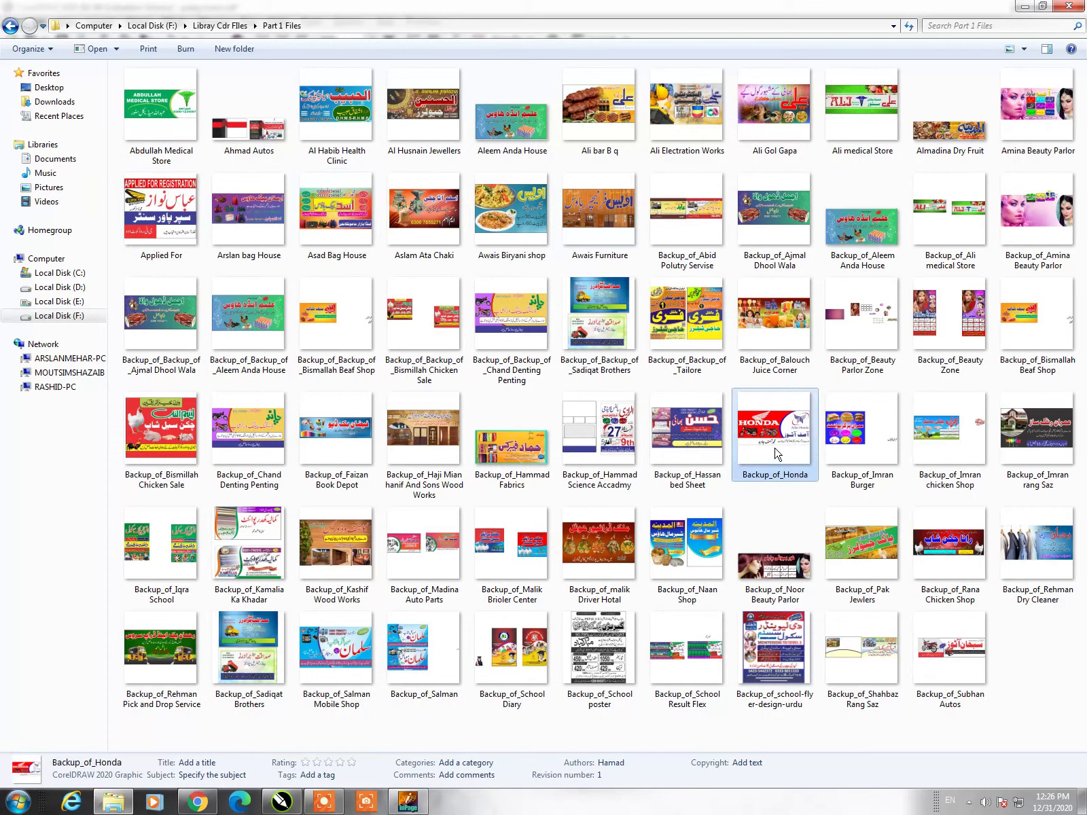
click(687, 449)
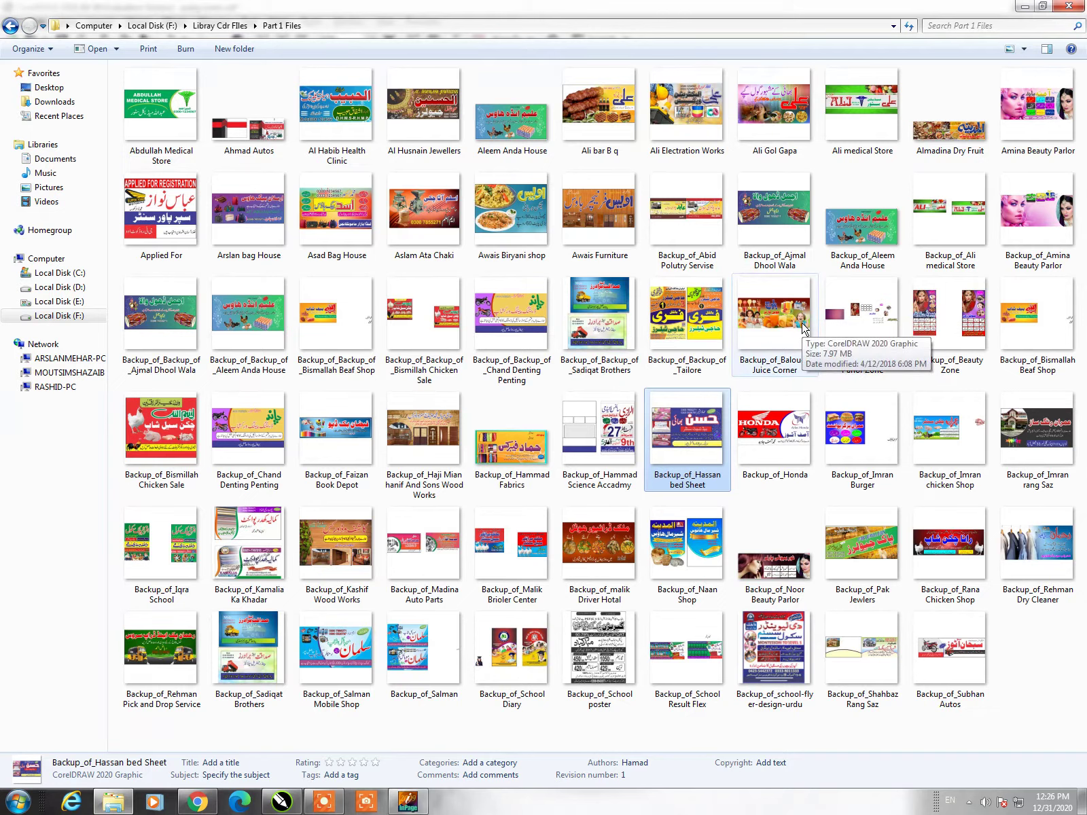
Open Backup_of_Honda in CorelDRAW, preview it, close it, and return to Explorer
mouse_move(774, 429)
mouse_down()
mouse_move(333, 763)
mouse_move(683, 89)
mouse_move(619, 455)
mouse_up()
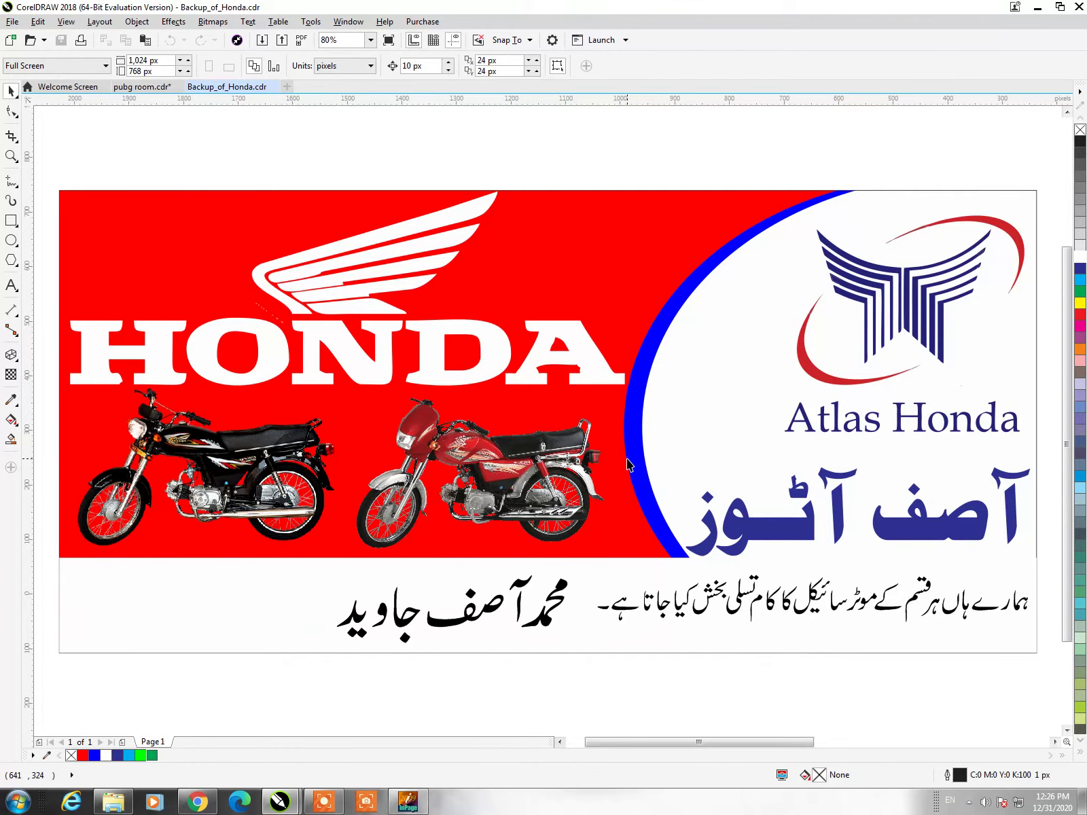
scroll(618, 462, down, 2)
scroll(613, 459, up, 2)
key(alt+f)
key(c)
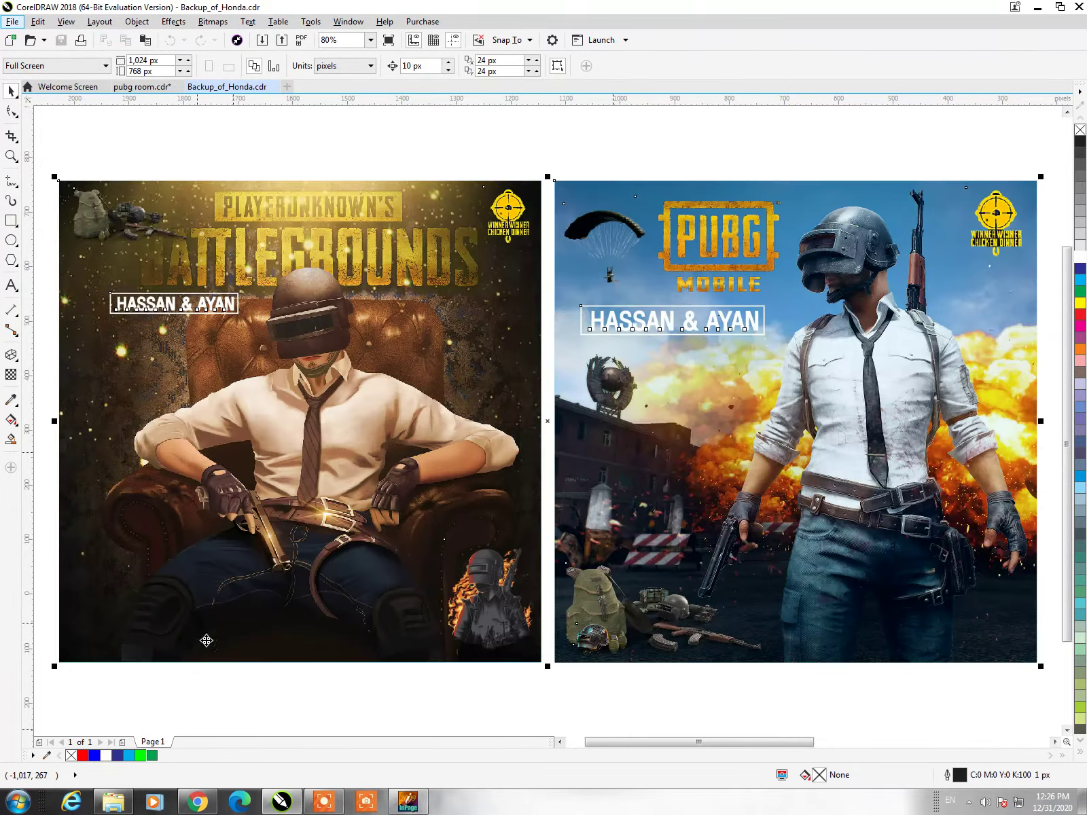
click(114, 802)
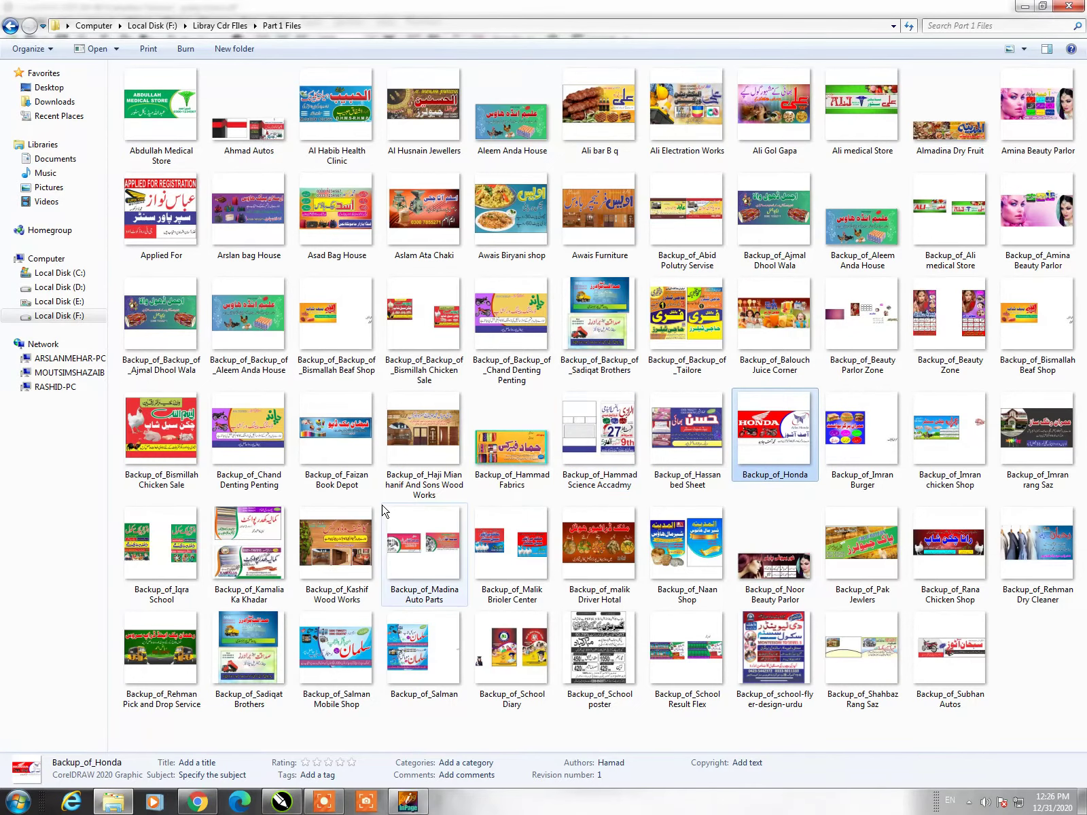
Browse the folder thumbnails and select Backup_of_Bismillah Chicken Sale
click(424, 543)
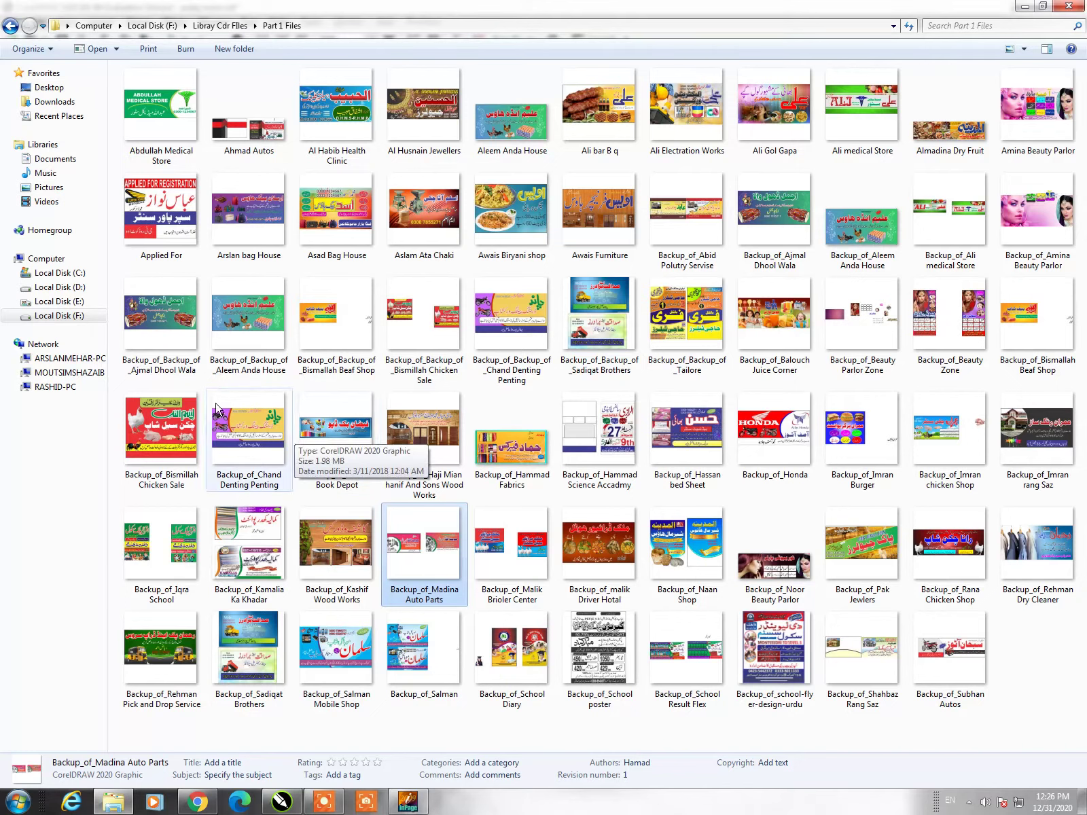
click(178, 332)
click(336, 211)
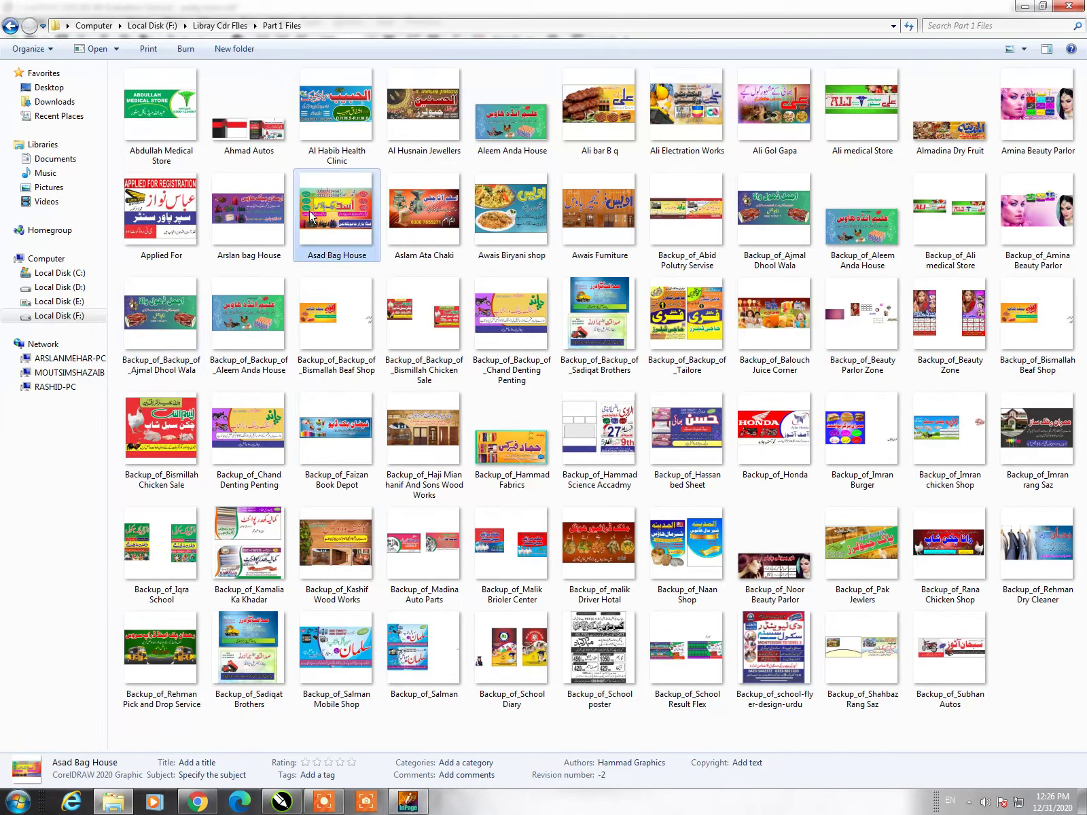
click(162, 544)
click(161, 435)
Open the chicken sale design in CorelDRAW, view it at 110%, then close it
mouse_move(170, 435)
mouse_down()
mouse_move(234, 798)
mouse_move(726, 90)
mouse_move(675, 232)
mouse_up()
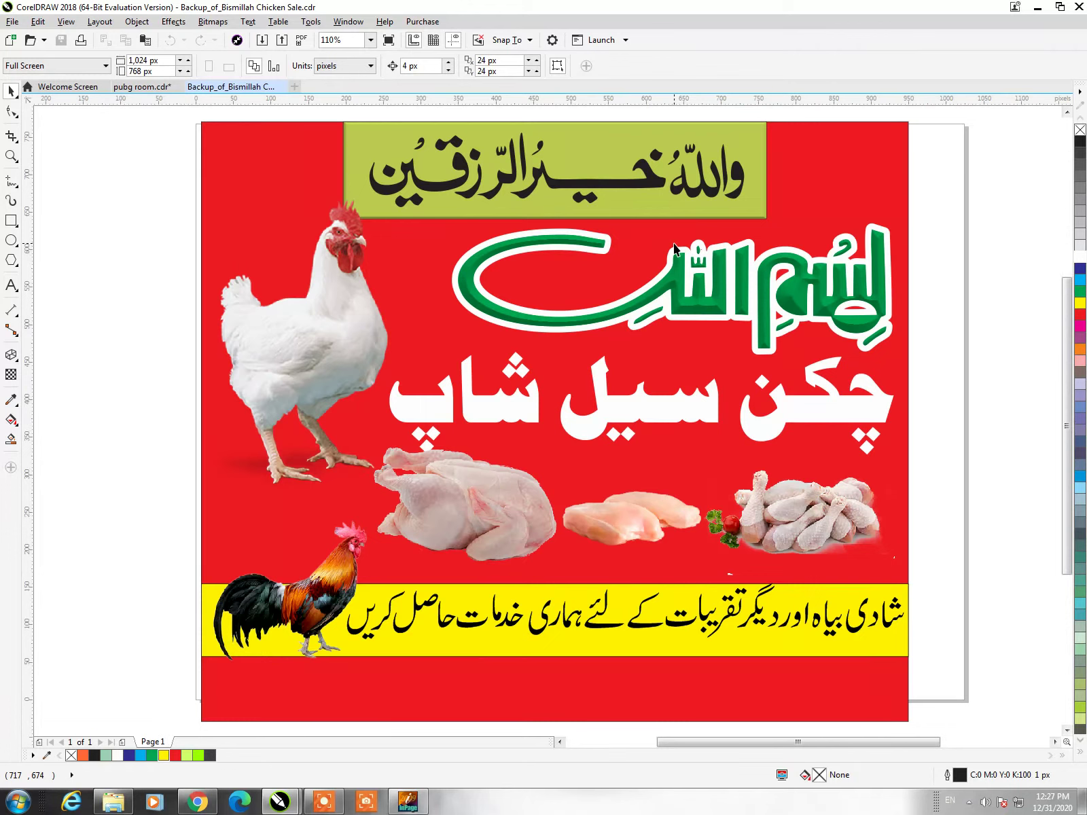
click(645, 353)
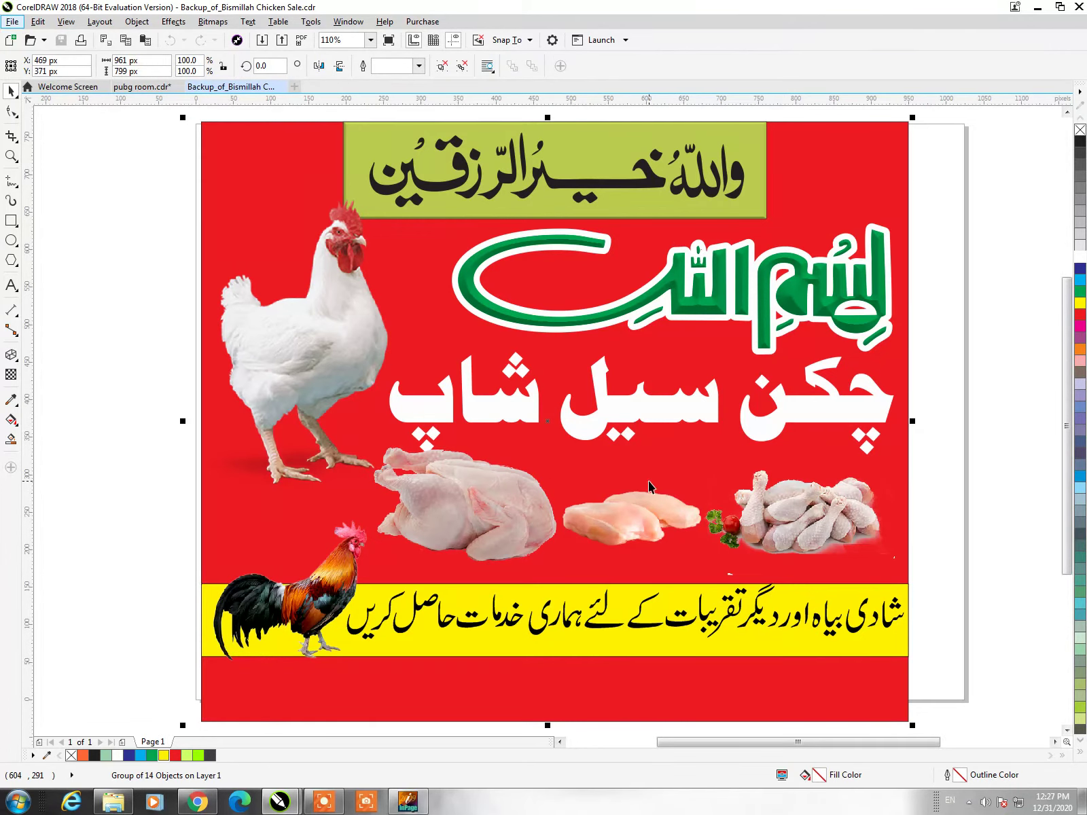
key(ctrl+F4)
Back in Explorer, browse thumbnails and open Backup_of_Noor Beauty Parlor in CorelDRAW
key(alt+Tab)
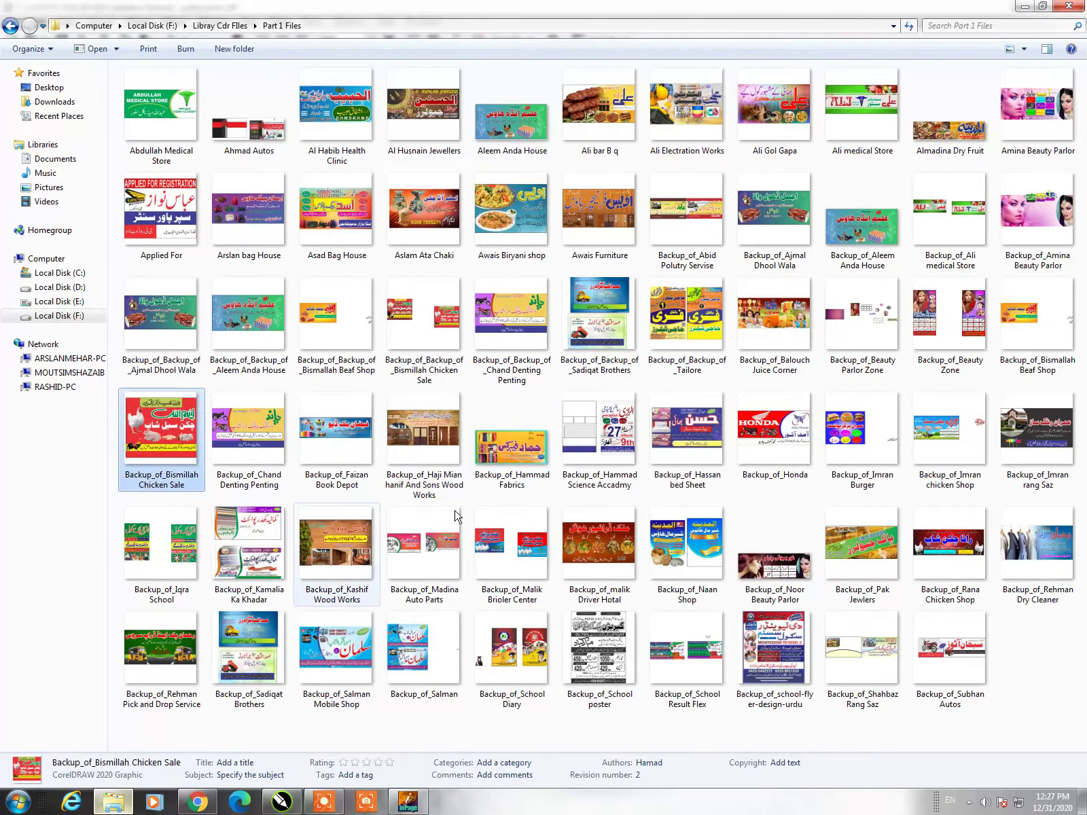
click(511, 319)
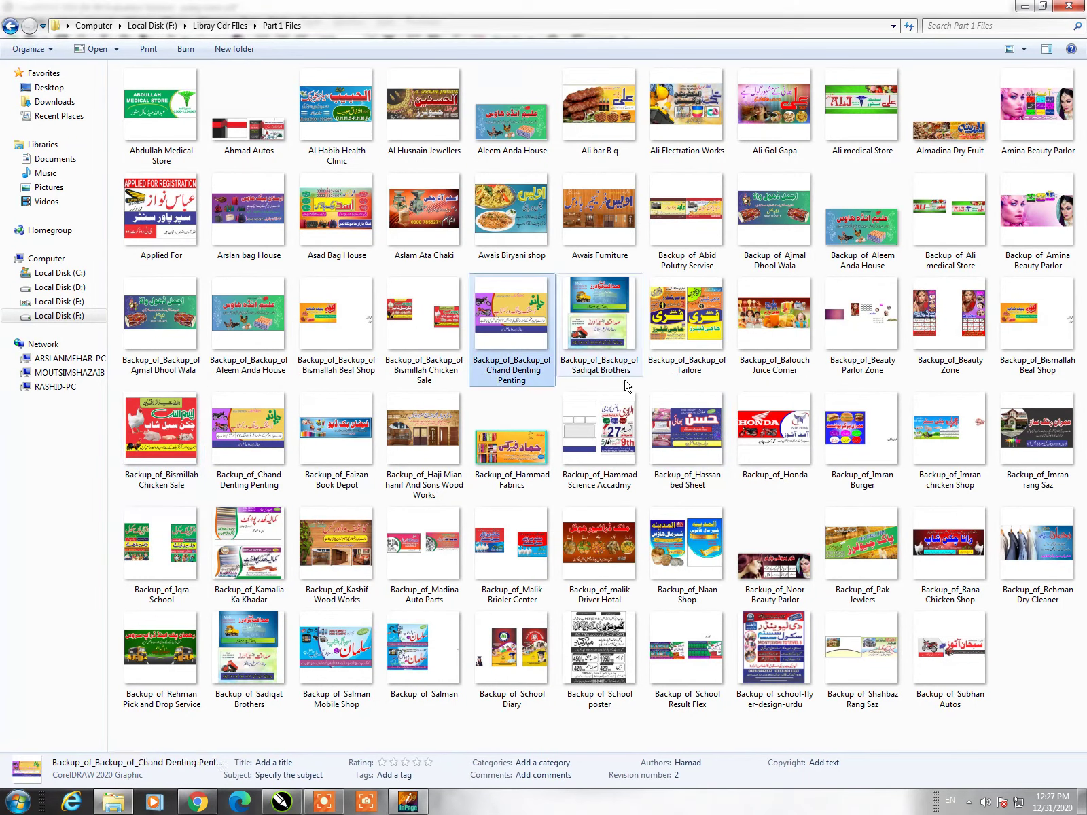
click(686, 432)
click(754, 433)
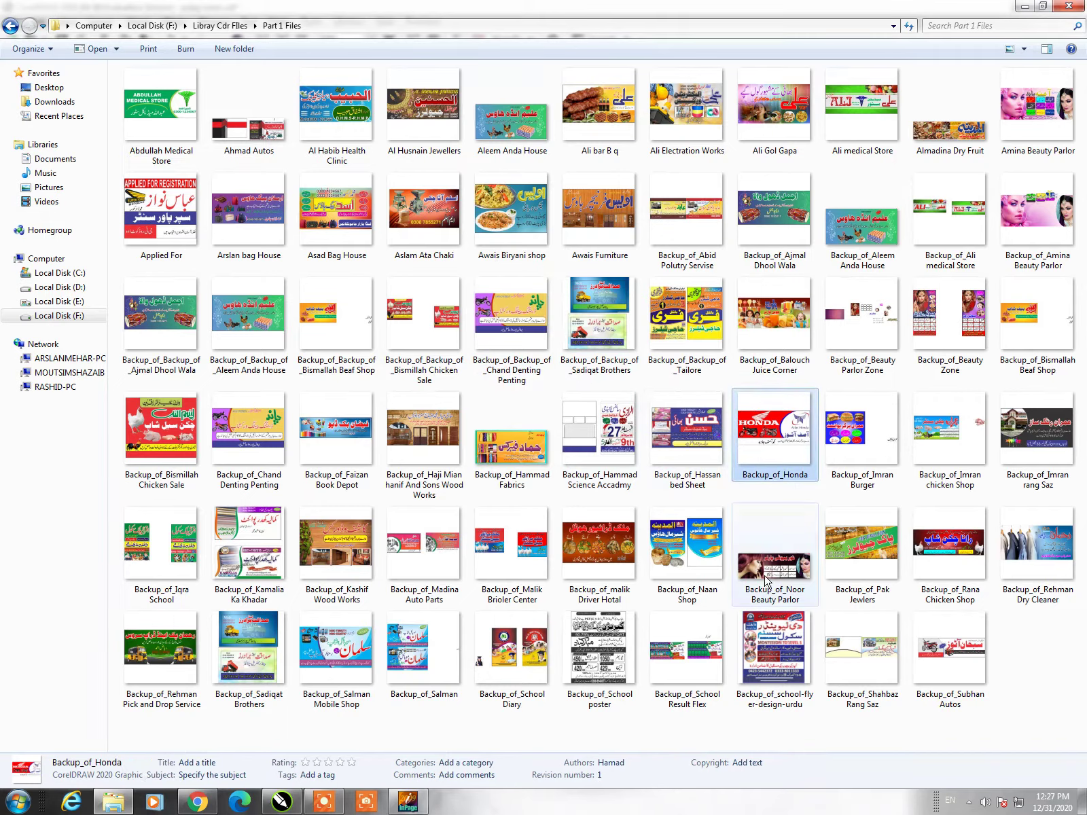
mouse_move(774, 577)
mouse_down()
mouse_move(291, 805)
mouse_move(573, 90)
mouse_up()
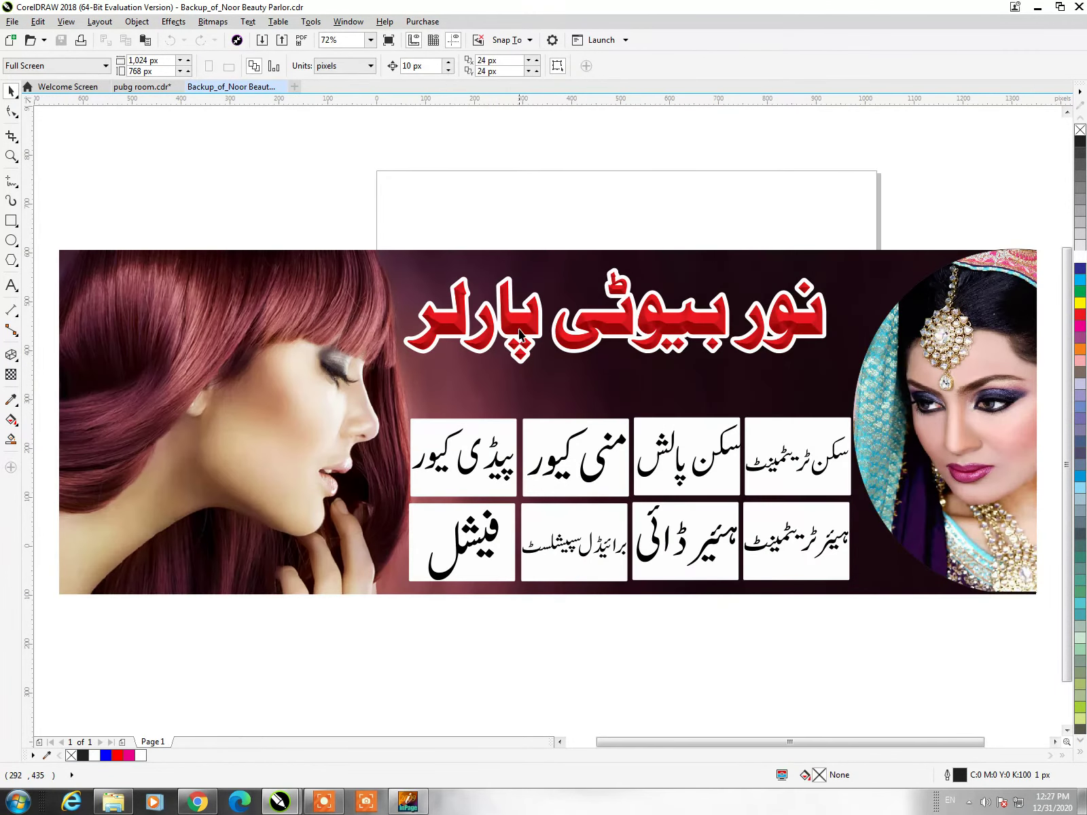
Zoom in on the banner's faces, zoom back out, and begin closing it via File
scroll(257, 421, up, 3)
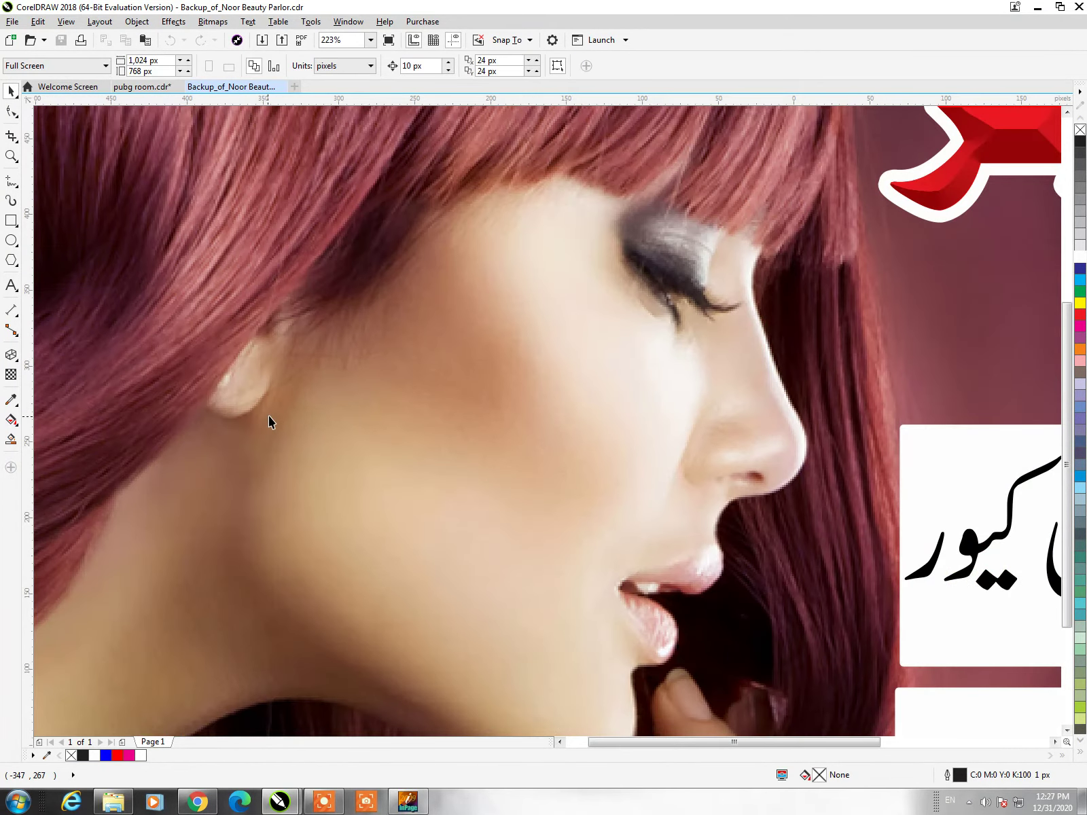
scroll(854, 407, up, 3)
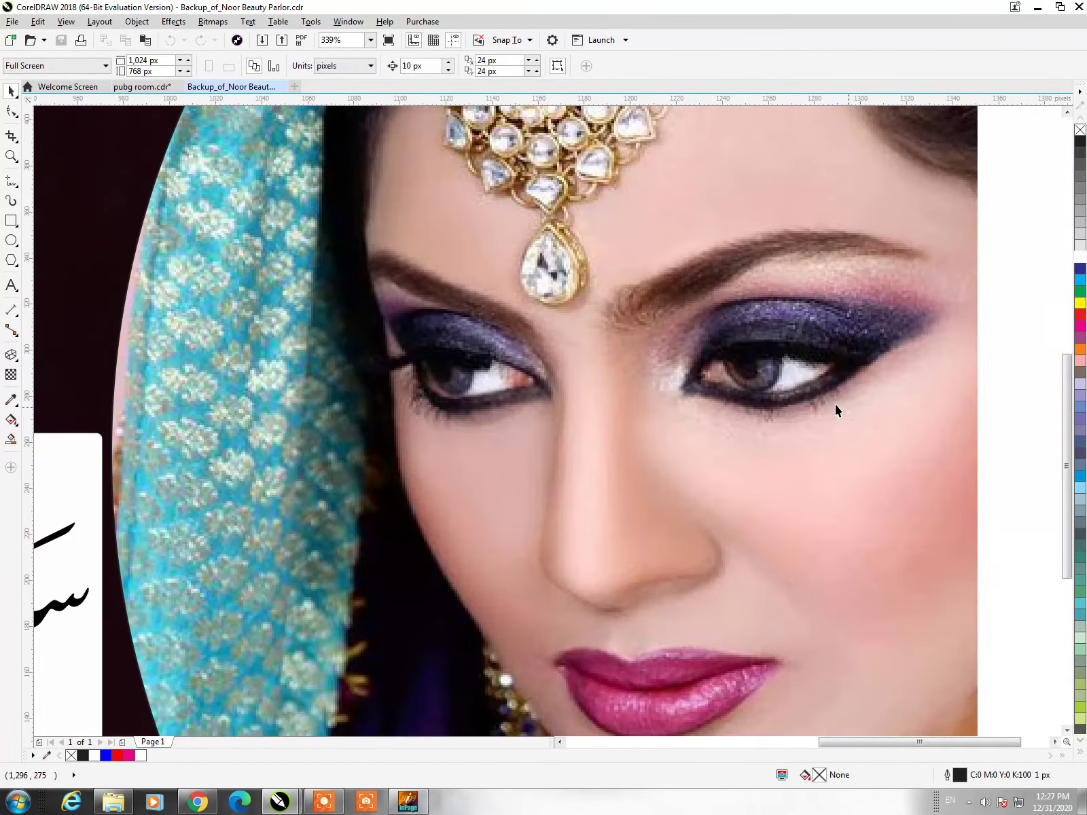
scroll(835, 405, down, 3)
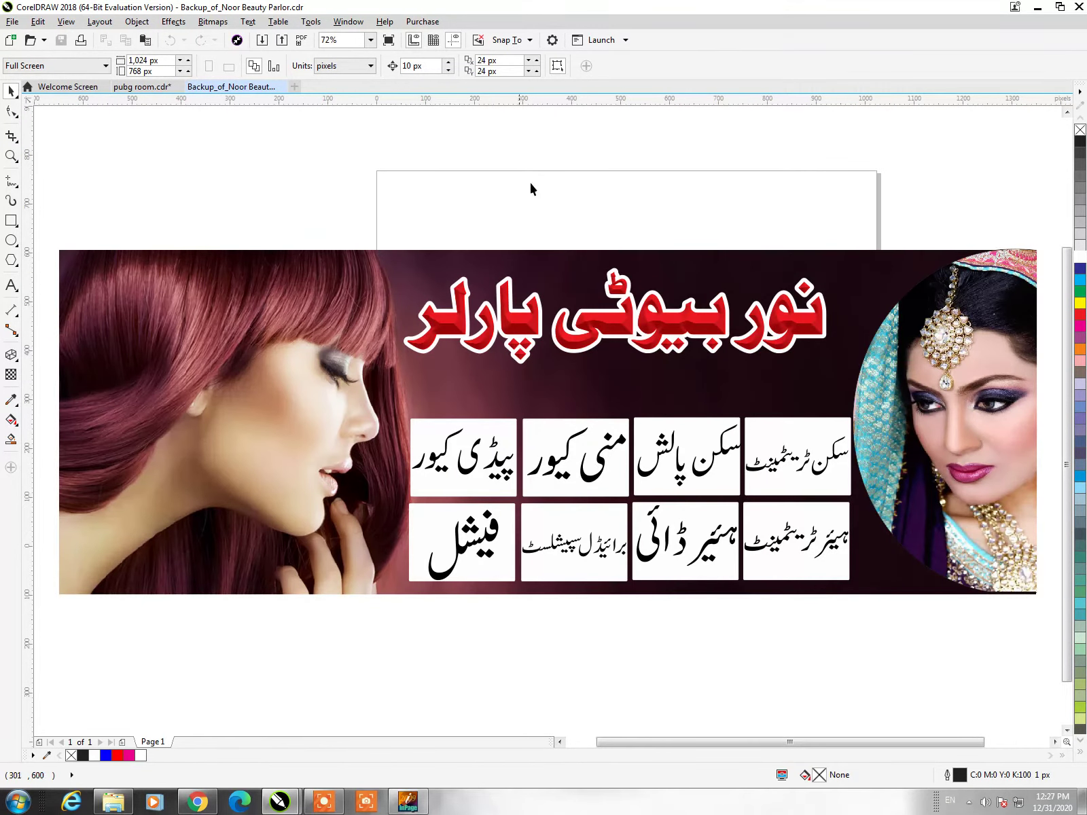
key(alt+f)
key(Escape)
click(10, 287)
key(alt+f)
Finish closing Noor Beauty Parlor, hide Chrome, and open Backup_of_Kashif Wood Works in CorelDRAW
key(c)
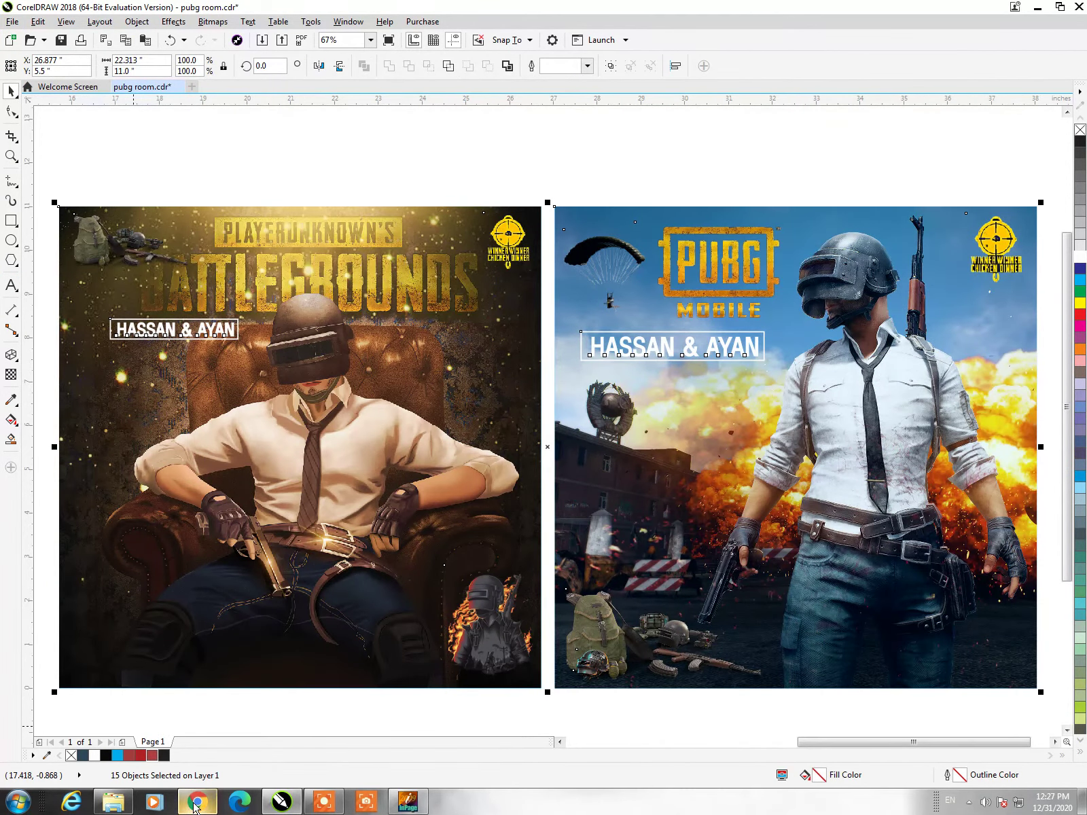
click(185, 805)
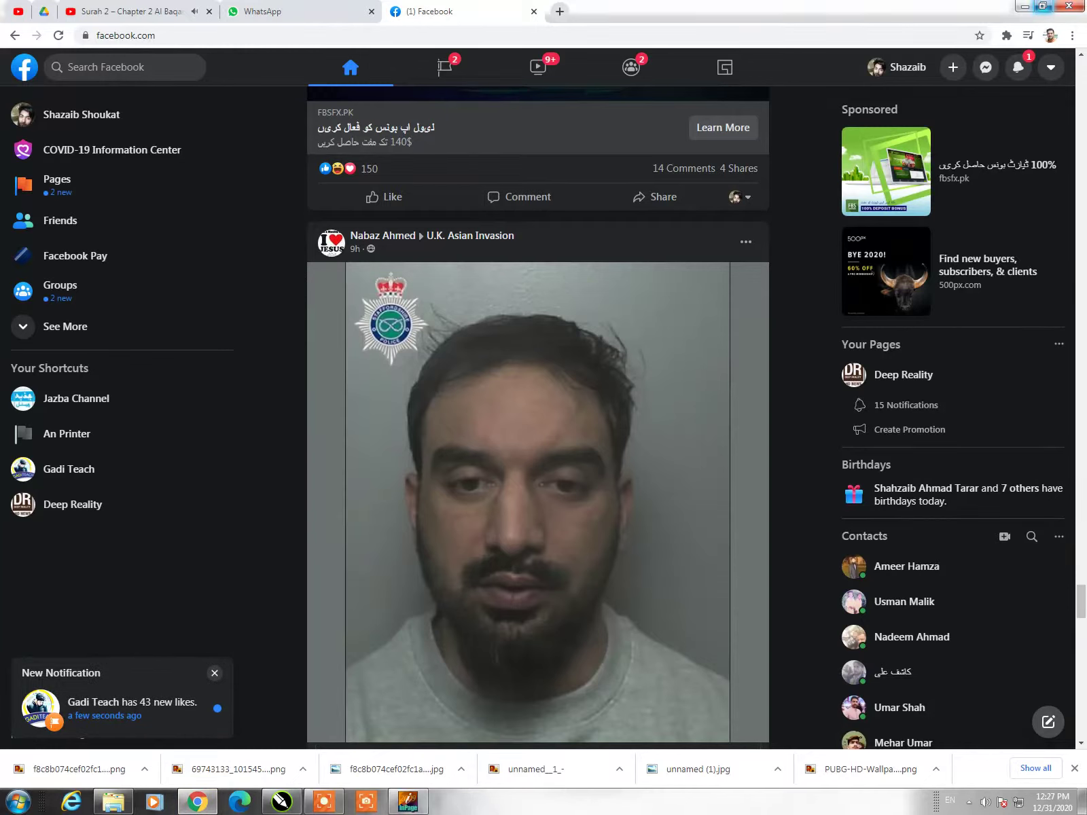
click(1024, 6)
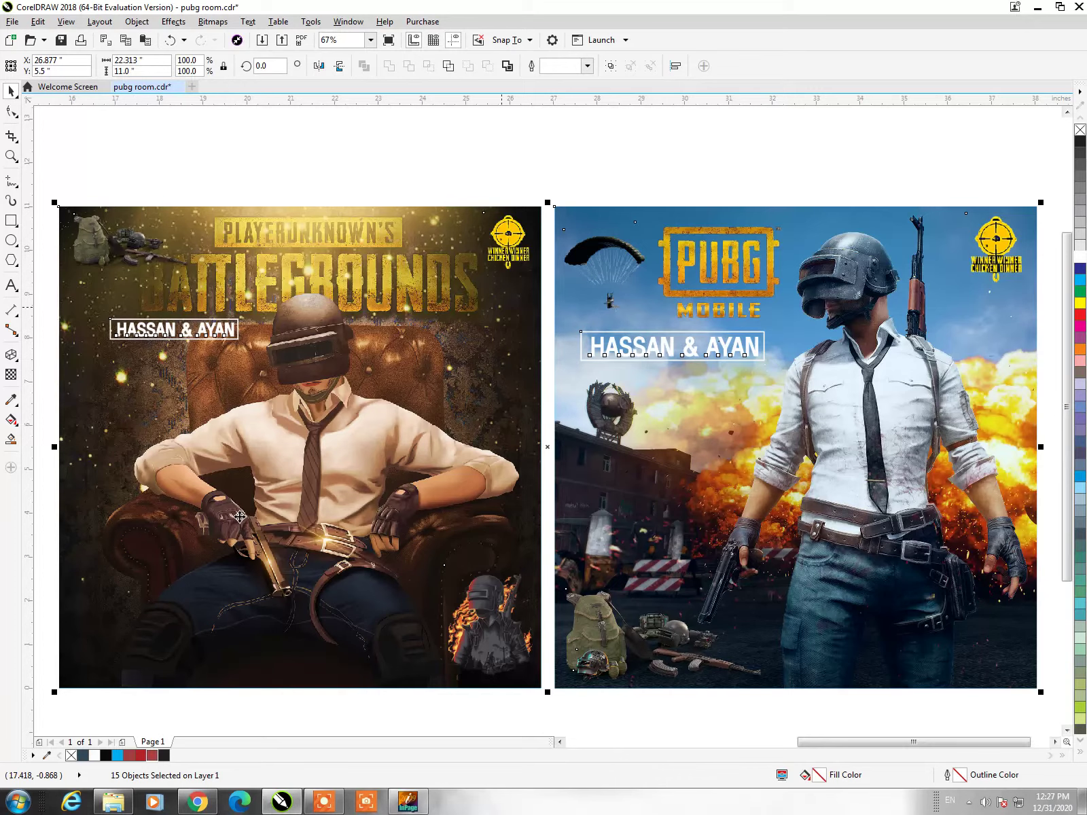
click(112, 801)
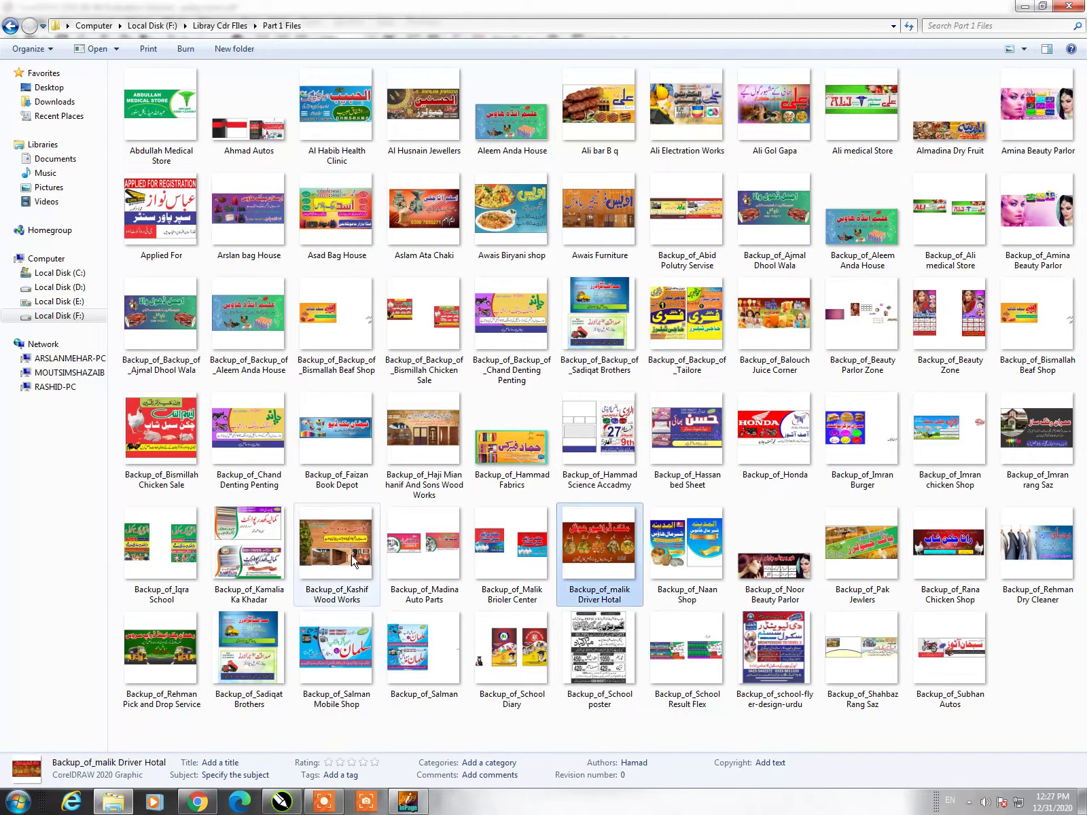
mouse_move(350, 557)
mouse_down()
mouse_move(302, 804)
mouse_move(697, 12)
mouse_up()
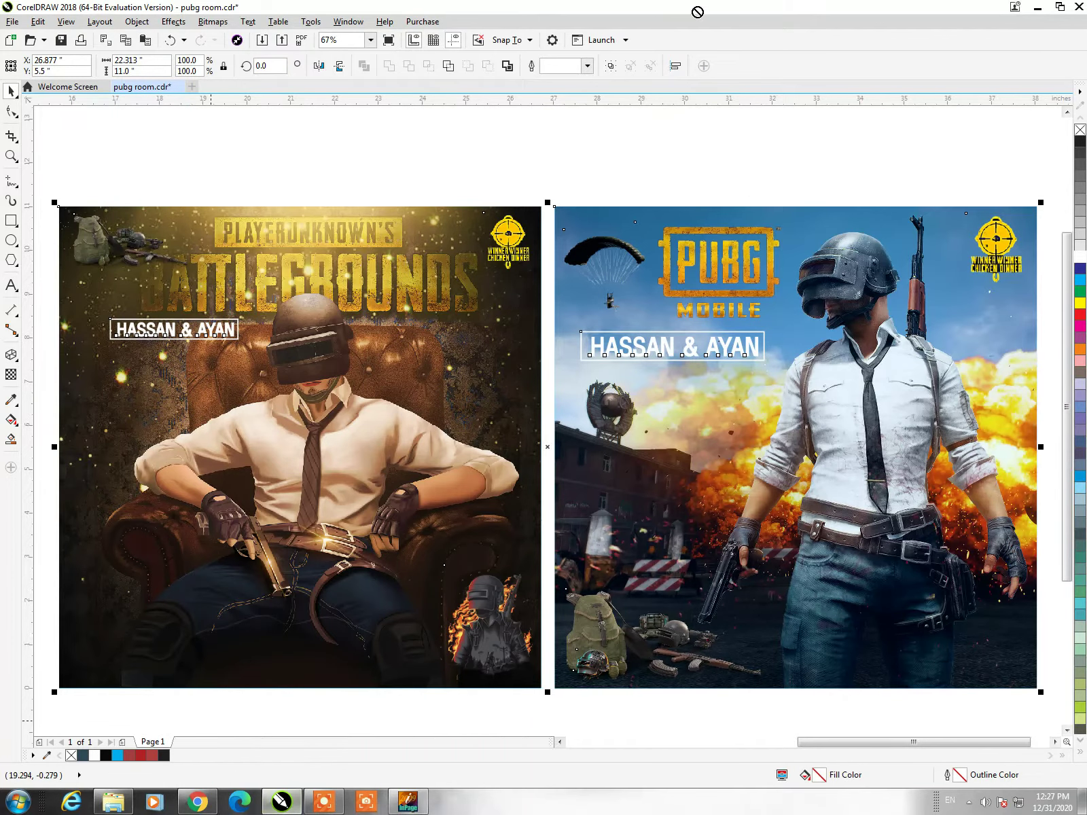
drag(700, 82, 699, 92)
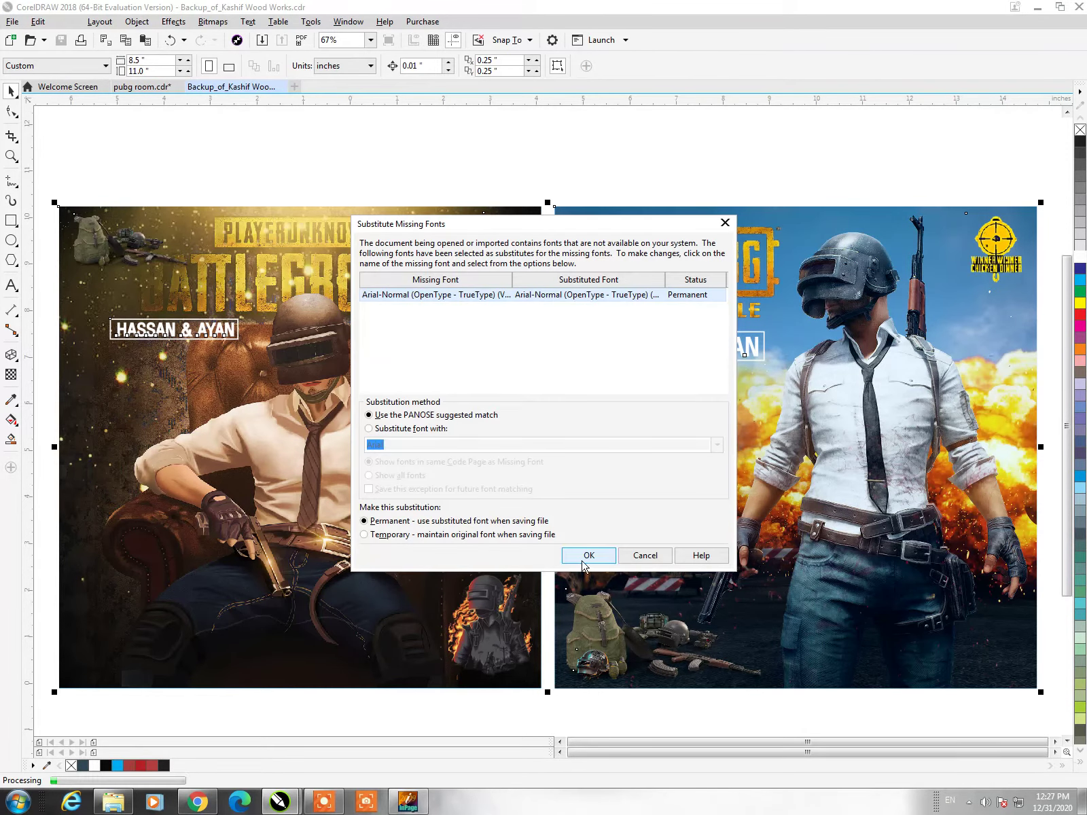
Accept the Arial substitution, fit the Kashif Wood Works banner at 107%, close it, return to Explorer
click(583, 564)
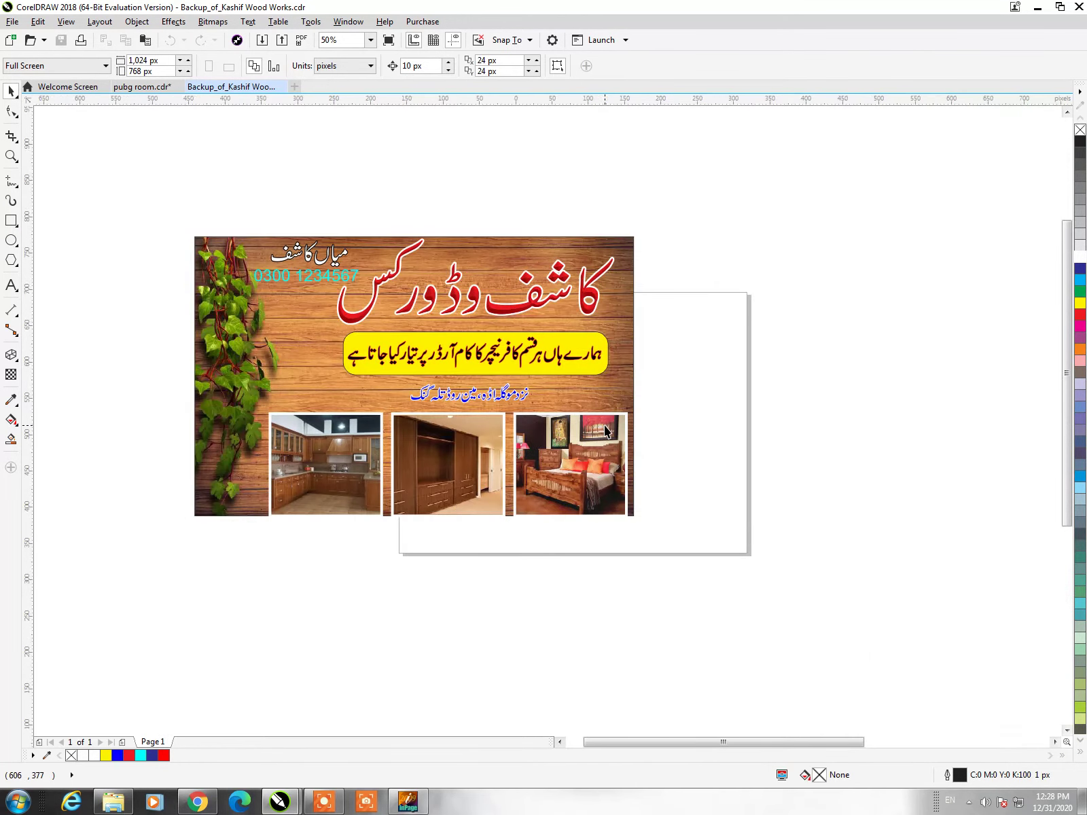
key(F4)
click(637, 255)
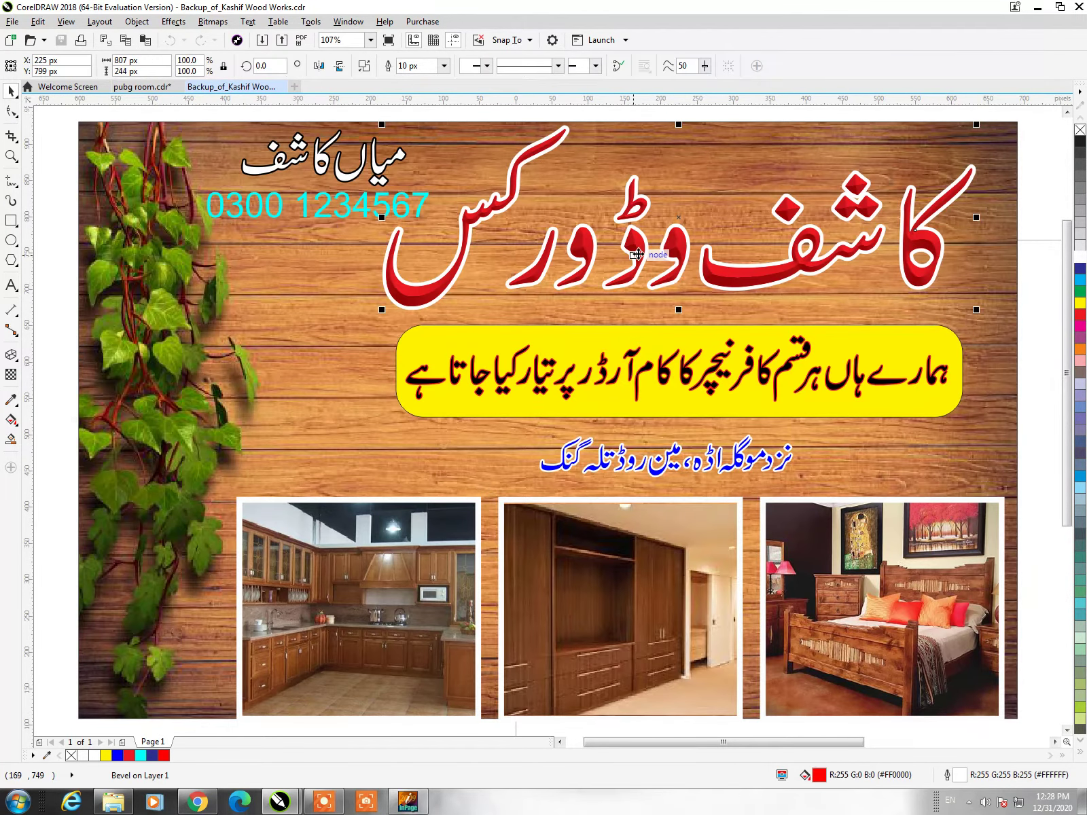
key(alt+f)
key(c)
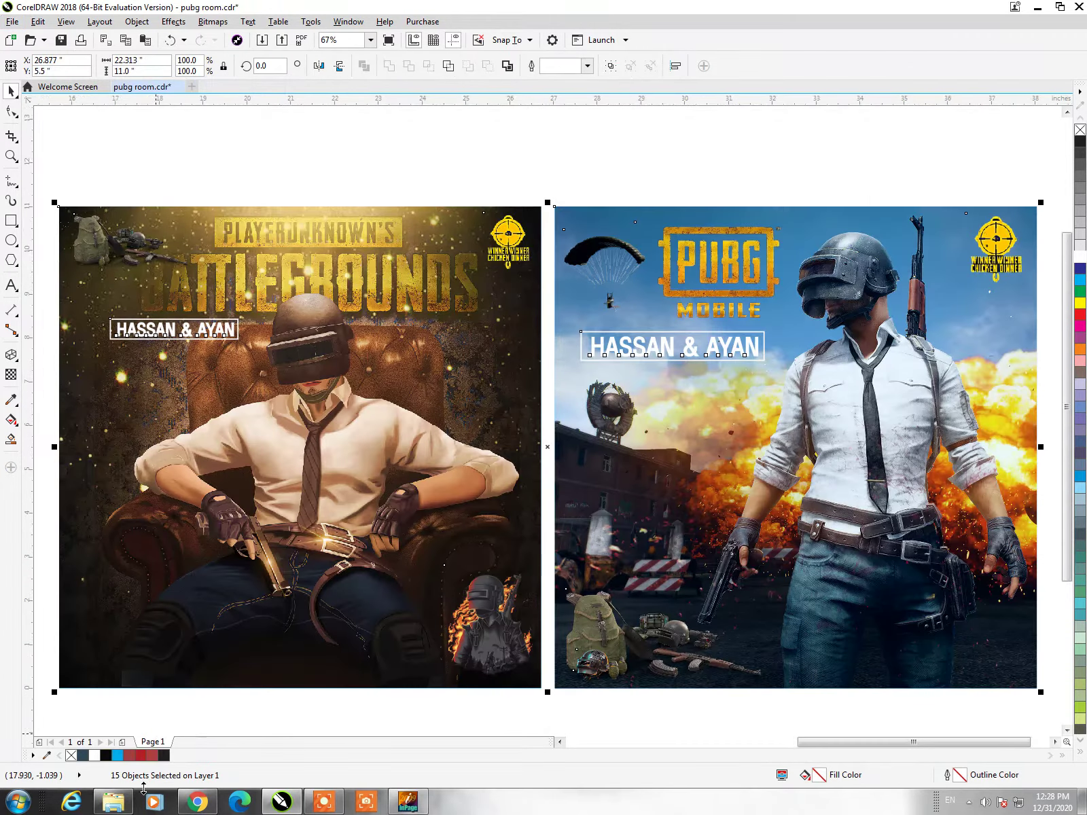
click(113, 802)
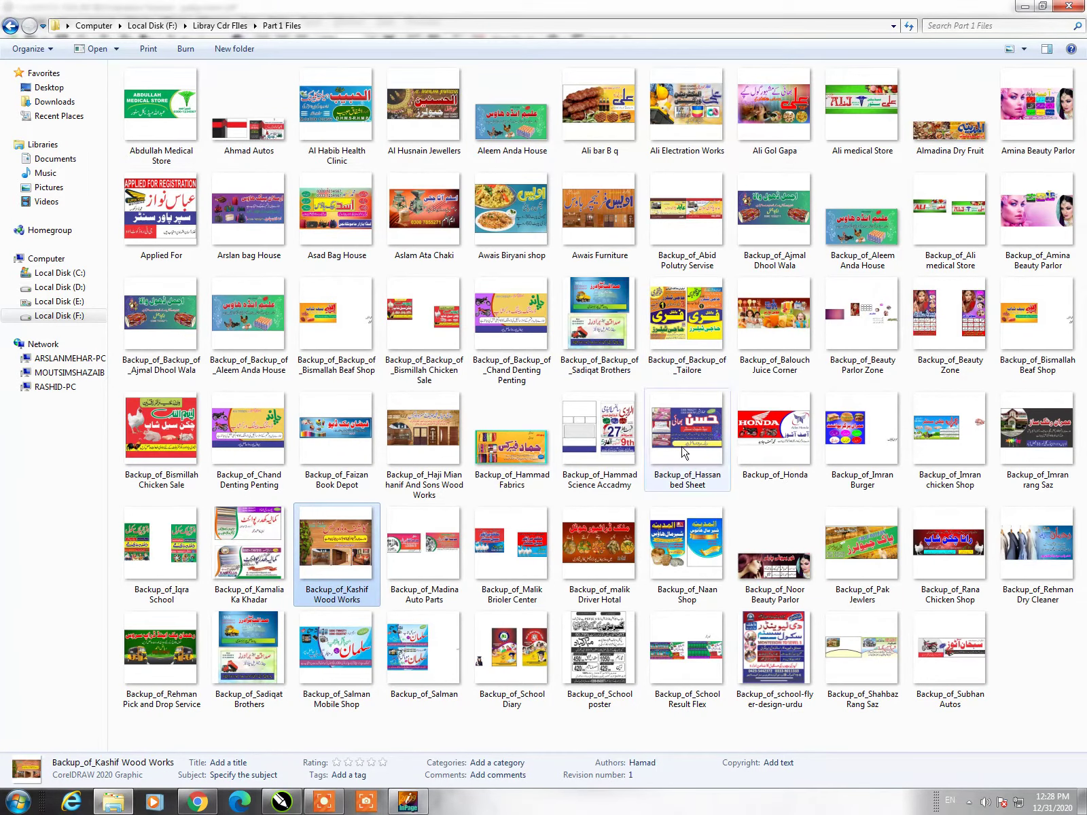
Browse past malik Driver Hotal and Naan Shop, then open Backup_of_school-flyer-design-urdu in CorelDRAW
click(598, 551)
click(656, 543)
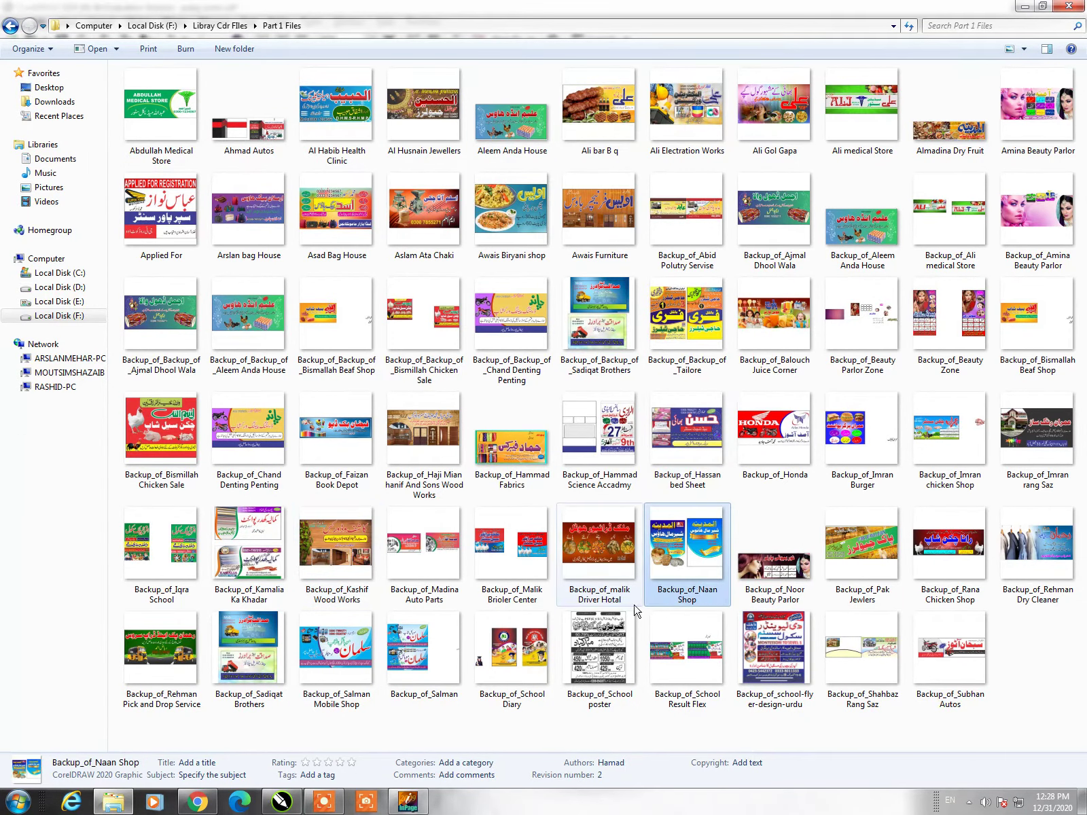
click(774, 652)
mouse_move(780, 656)
mouse_down()
mouse_move(284, 808)
mouse_move(880, 89)
mouse_up()
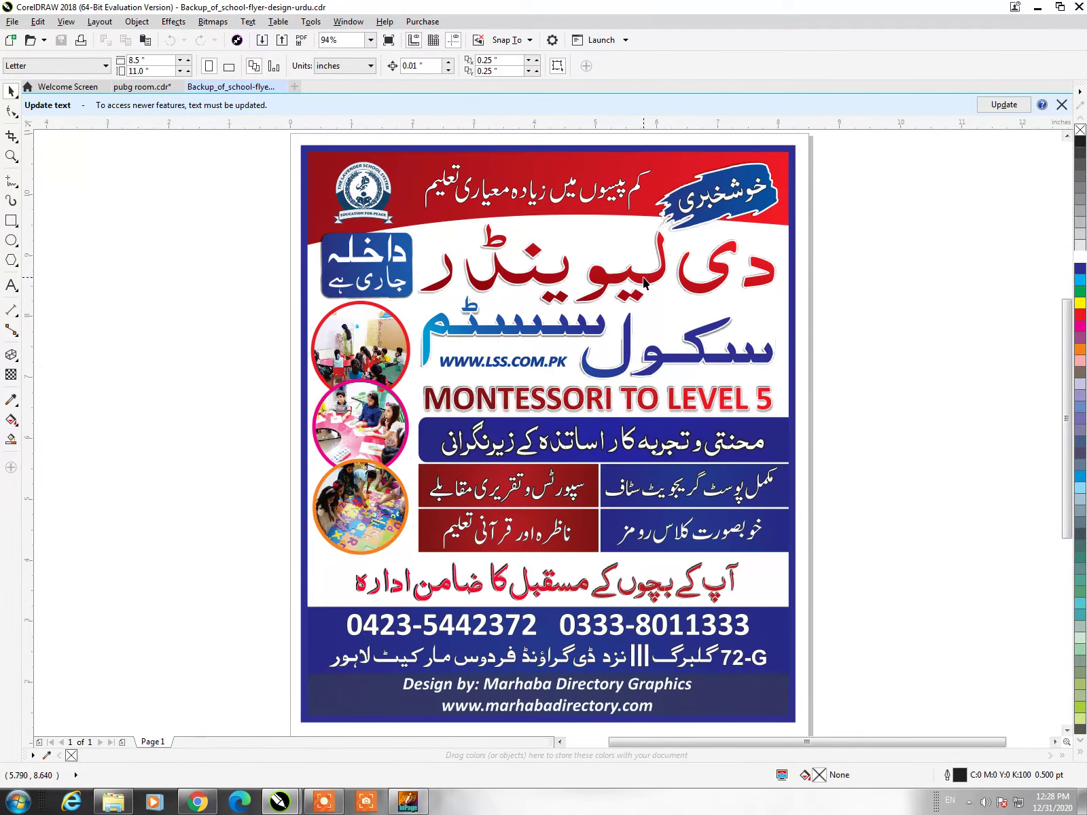
Zoom in on the school name title and top Urdu tagline, then show the whole page
click(629, 282)
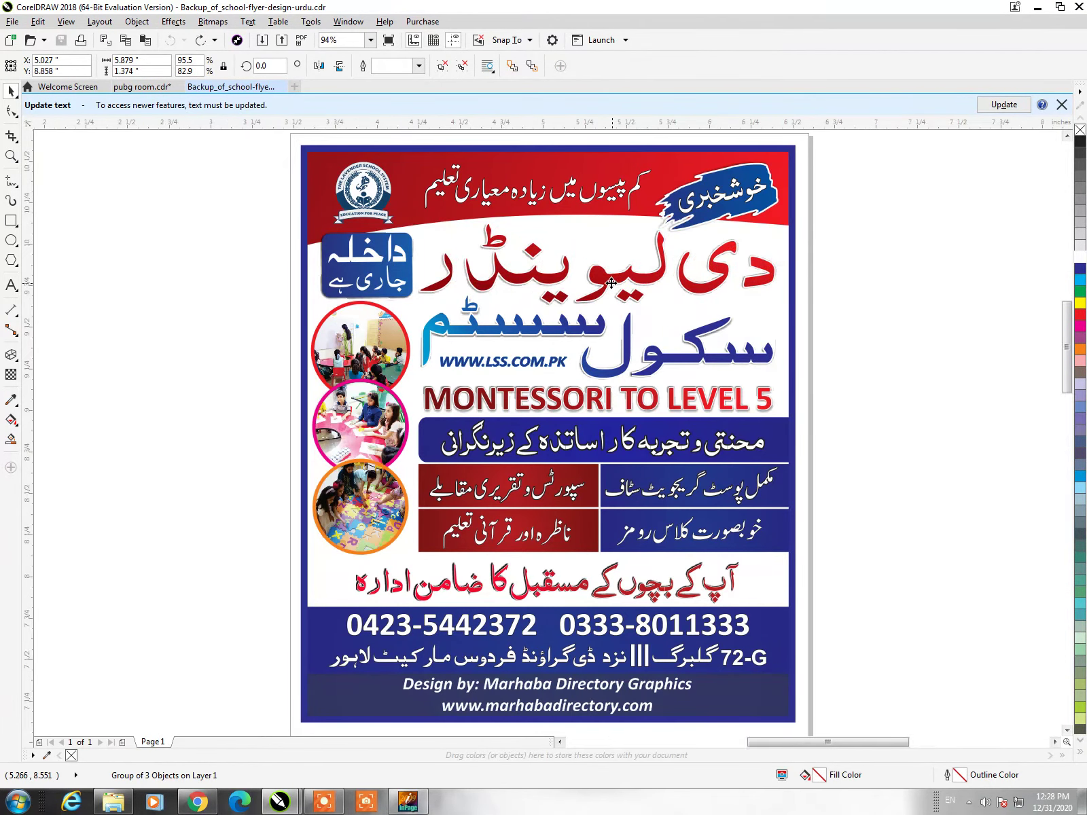
key(shift+F2)
scroll(610, 288, down, 2)
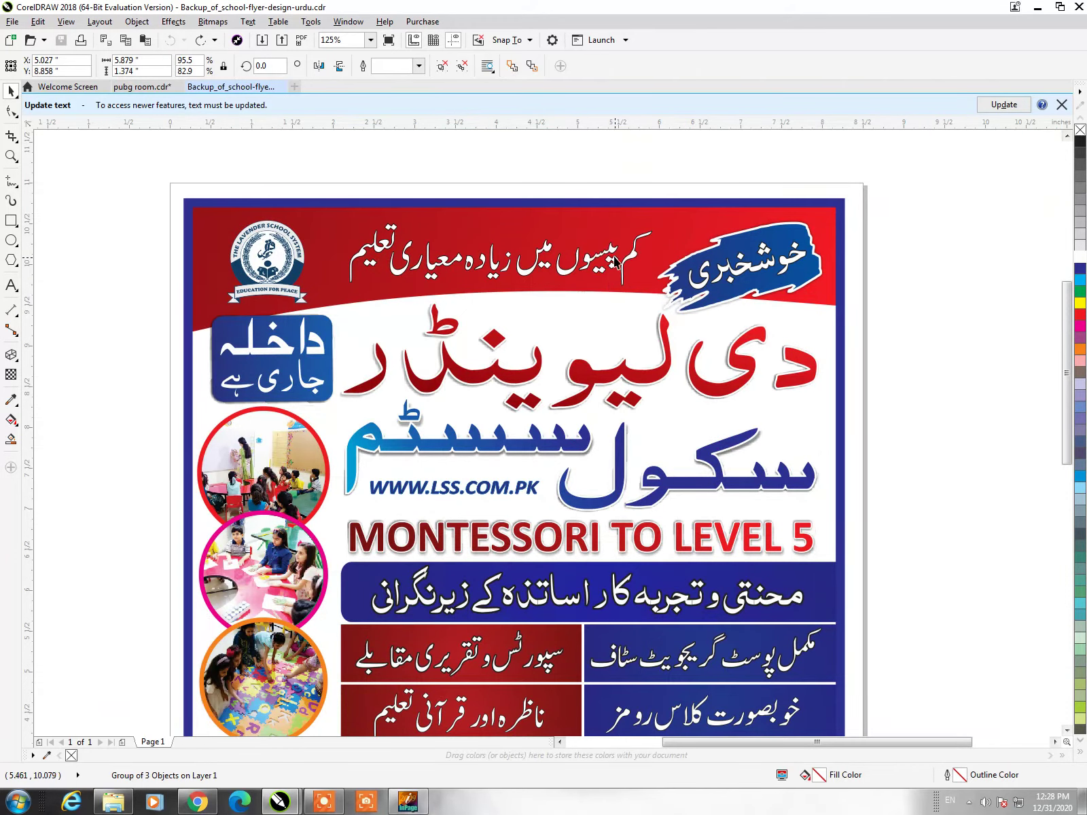
click(609, 279)
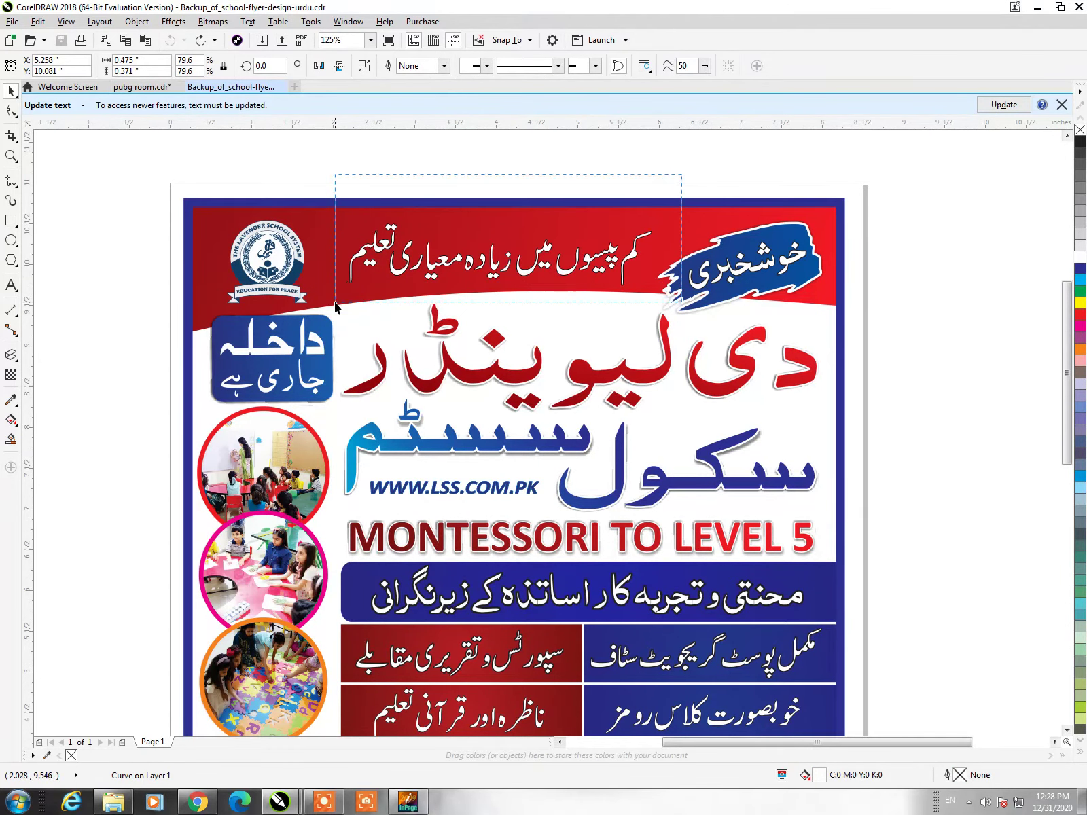
drag(676, 178, 333, 302)
scroll(333, 302, up, 3)
key(shift+F4)
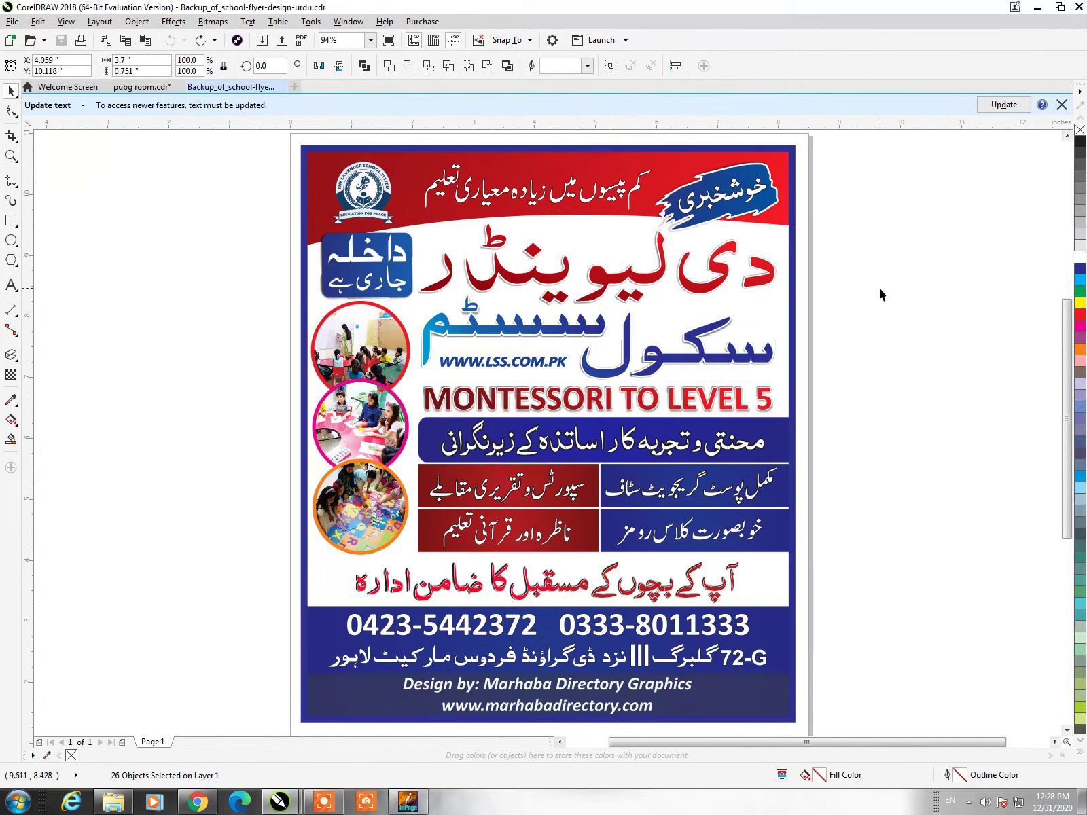
key(Escape)
Select the سکول سسٹم heading, undo, close the flyer, and return to Part 1 Files
key(alt+f)
key(Escape)
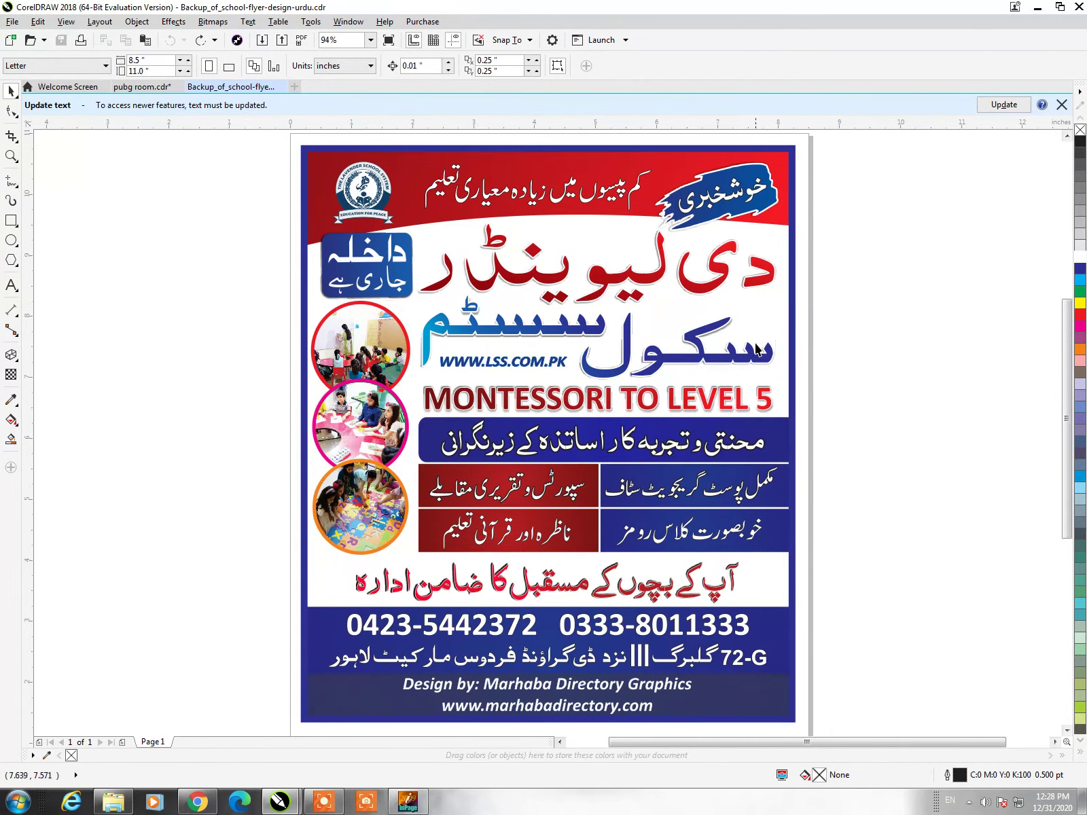
key(Tab)
key(ctrl+z)
key(alt+f)
key(c)
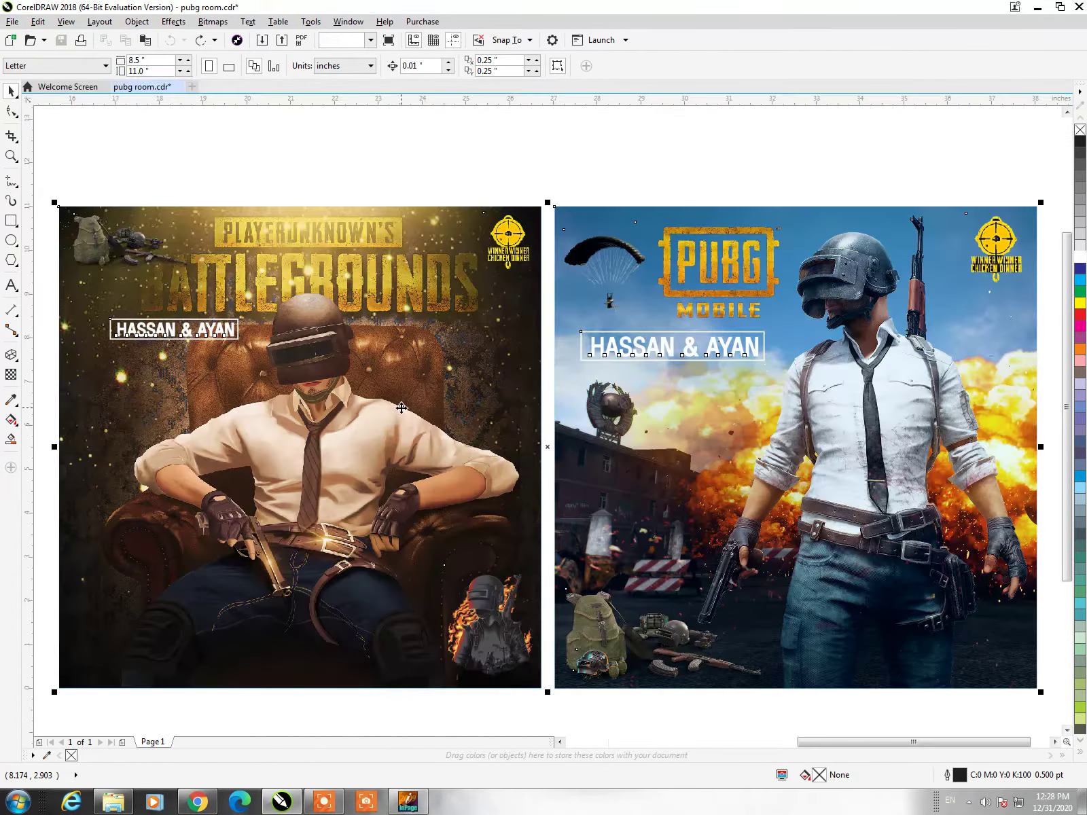
click(114, 803)
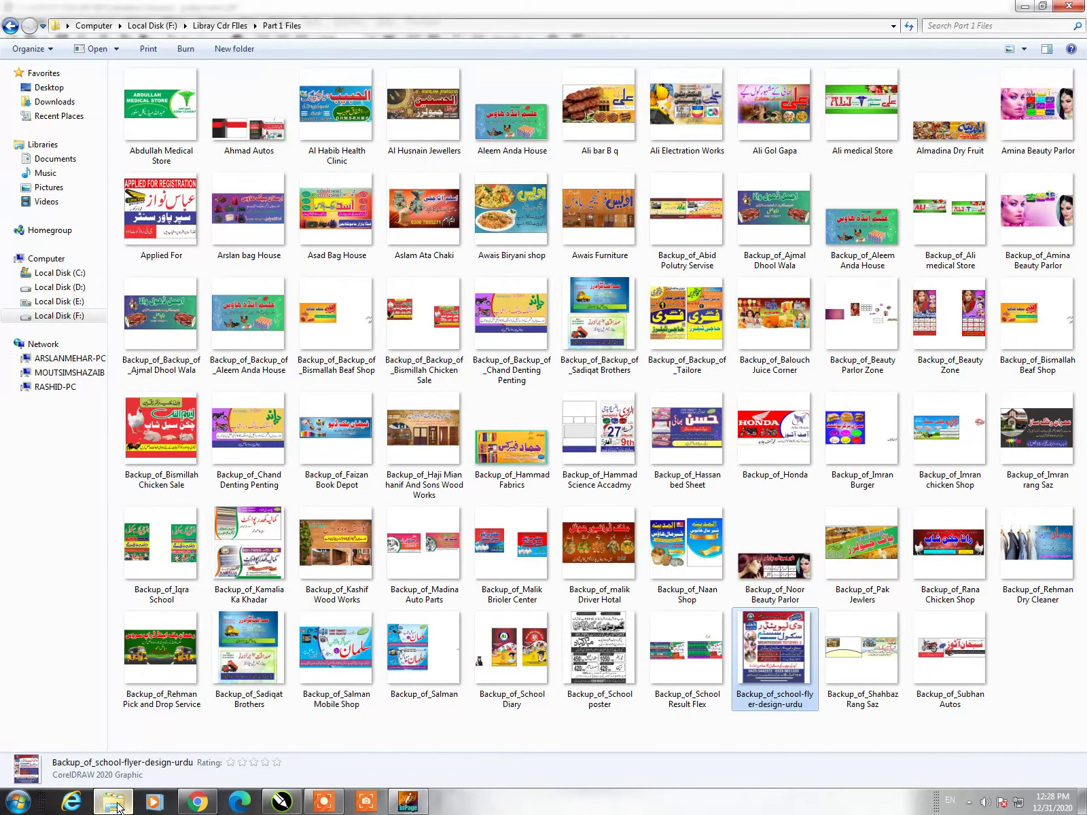
Open Backup_of_Hammad Science Accadmy in CorelDRAW, zoom in, then fit the whole flyer
click(489, 455)
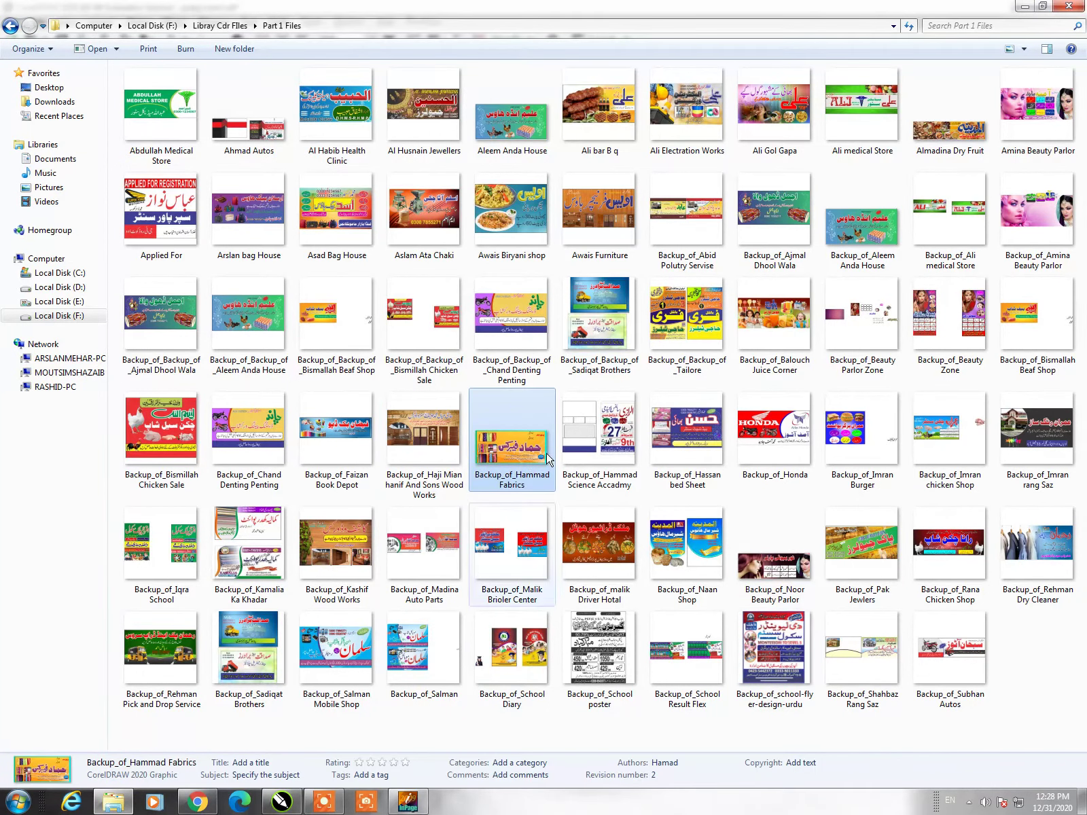
click(605, 435)
mouse_move(595, 425)
mouse_down()
mouse_move(296, 731)
mouse_move(648, 115)
mouse_up()
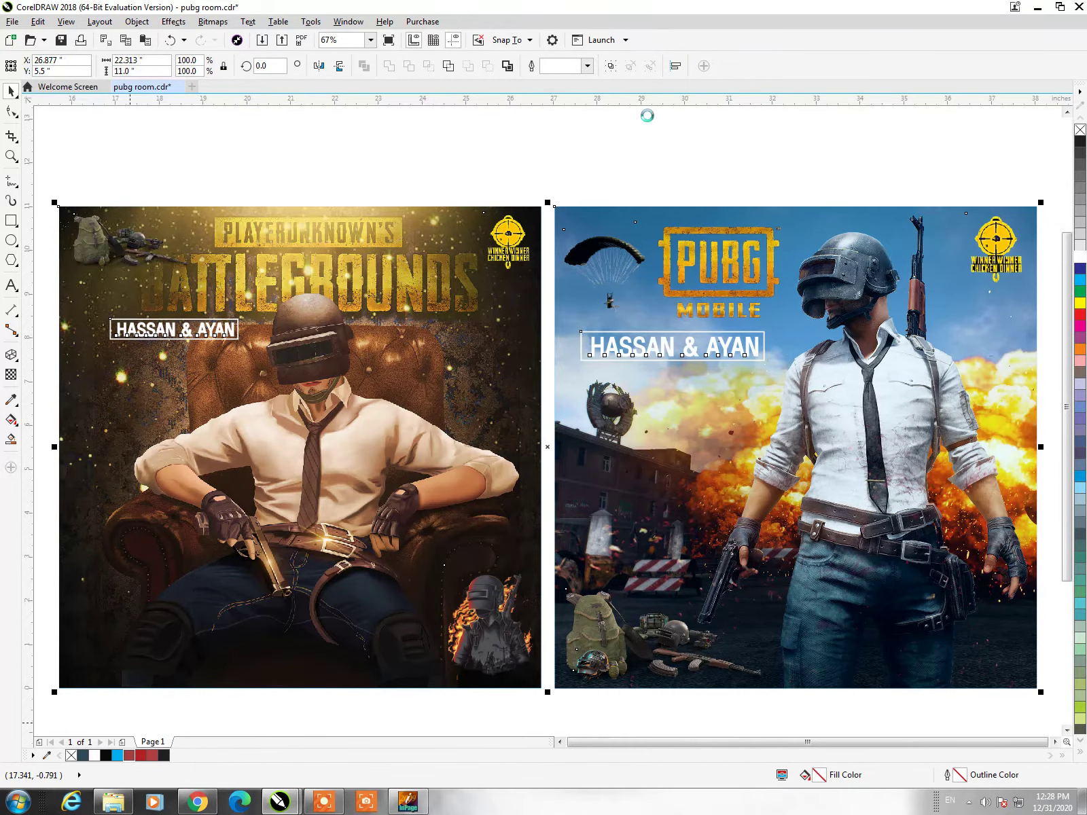
scroll(625, 418, up, 3)
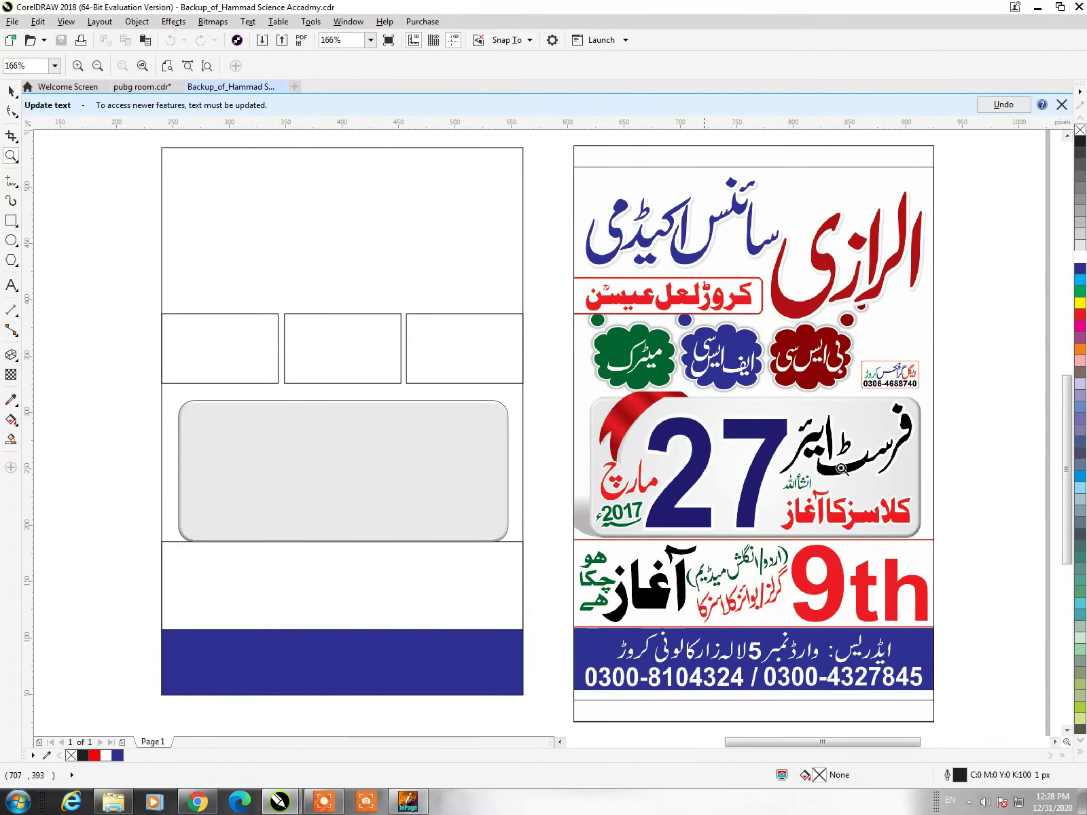
scroll(781, 425, up, 3)
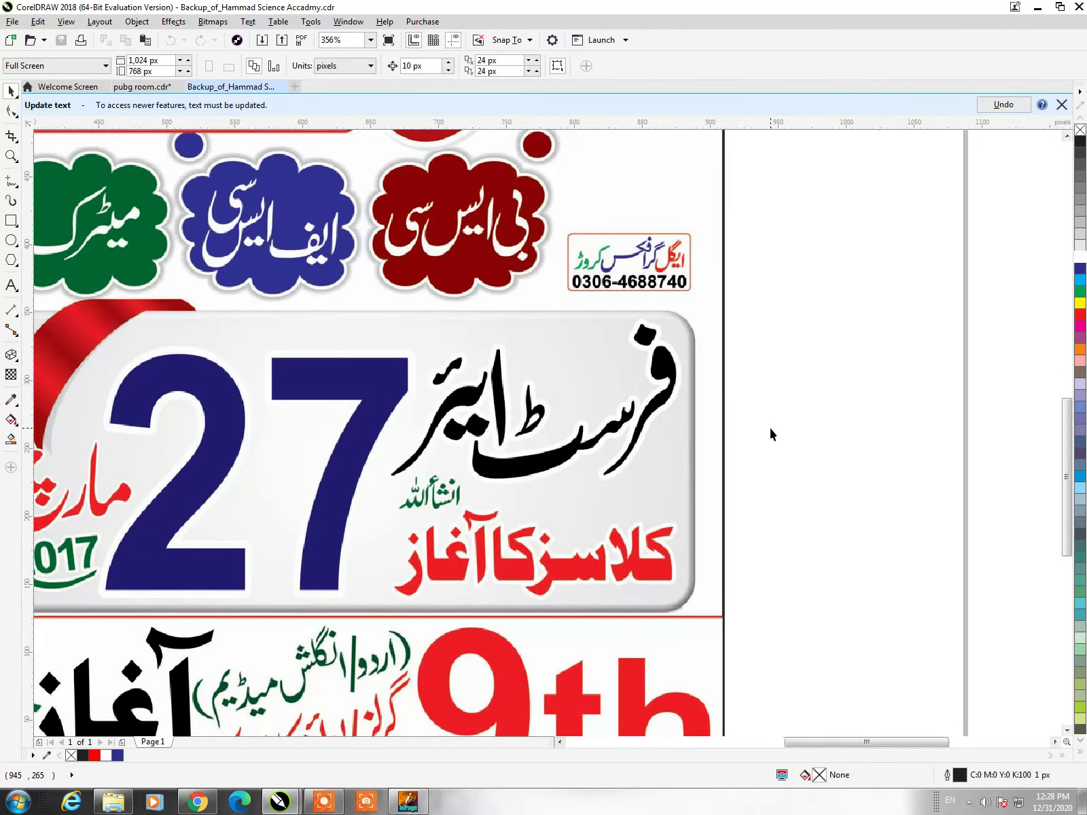
key(F4)
Inspect the flyer image and three layout rectangles, then close unsaved and return to Explorer
click(681, 435)
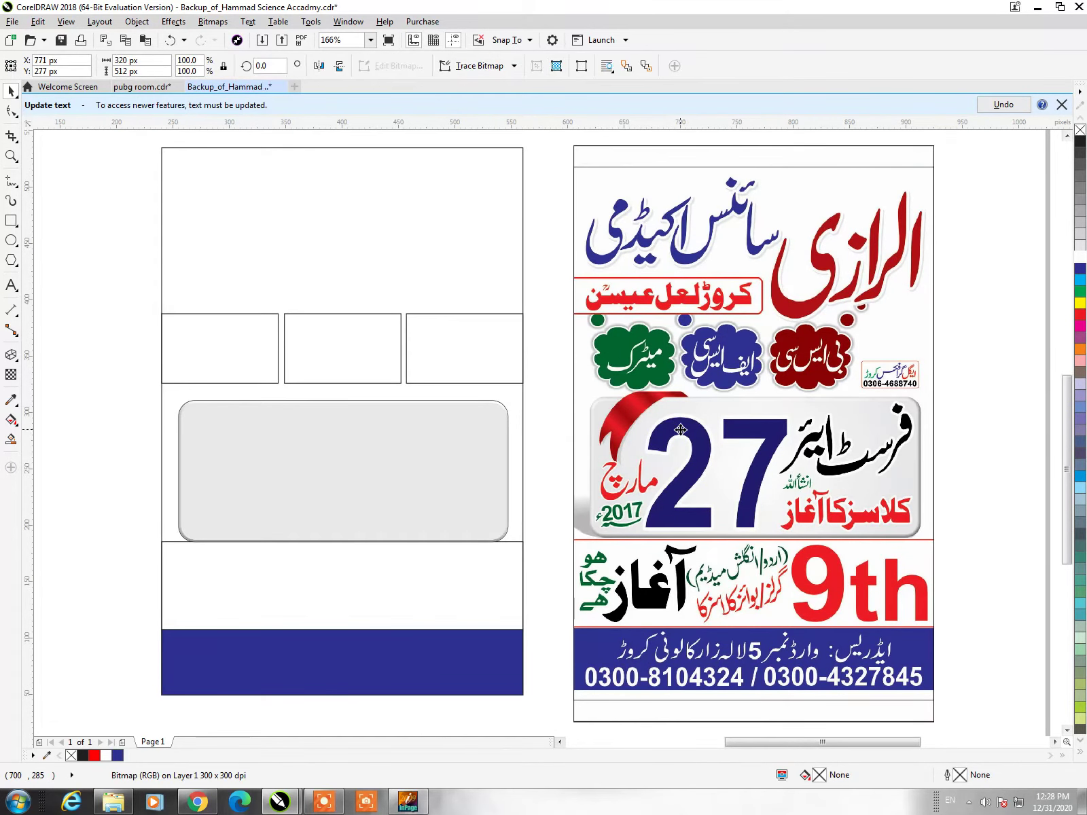
click(524, 347)
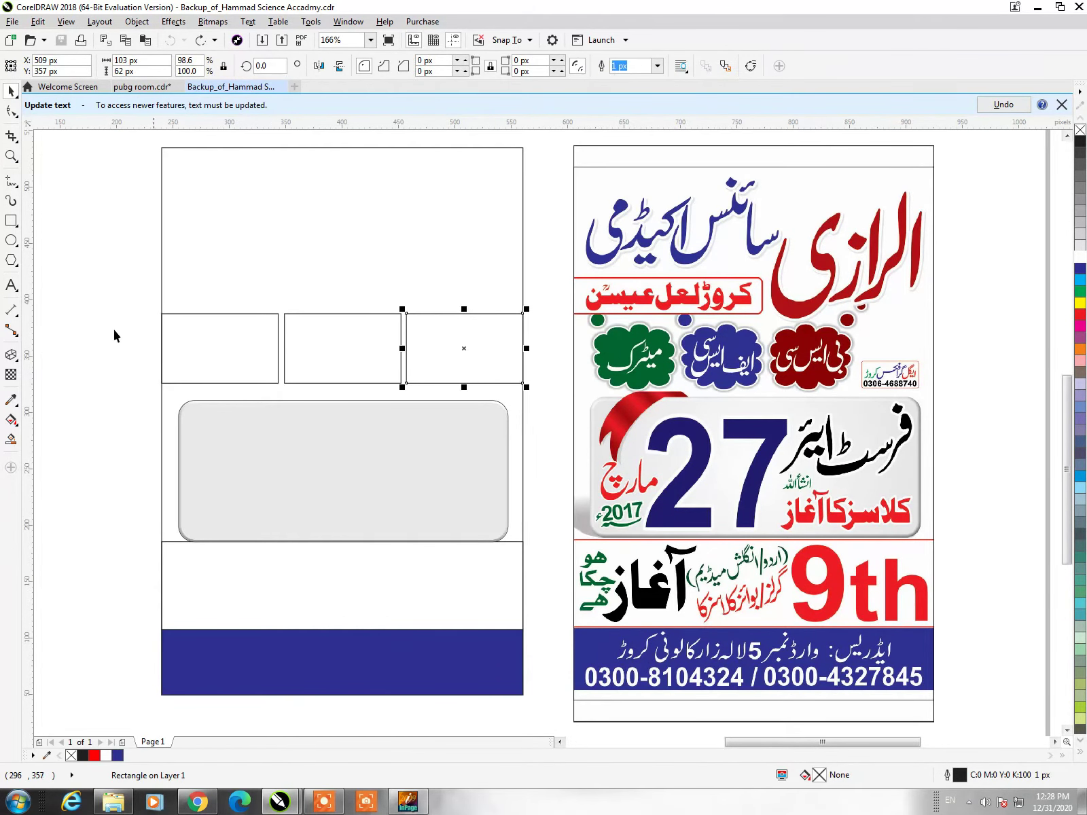
drag(112, 302, 564, 394)
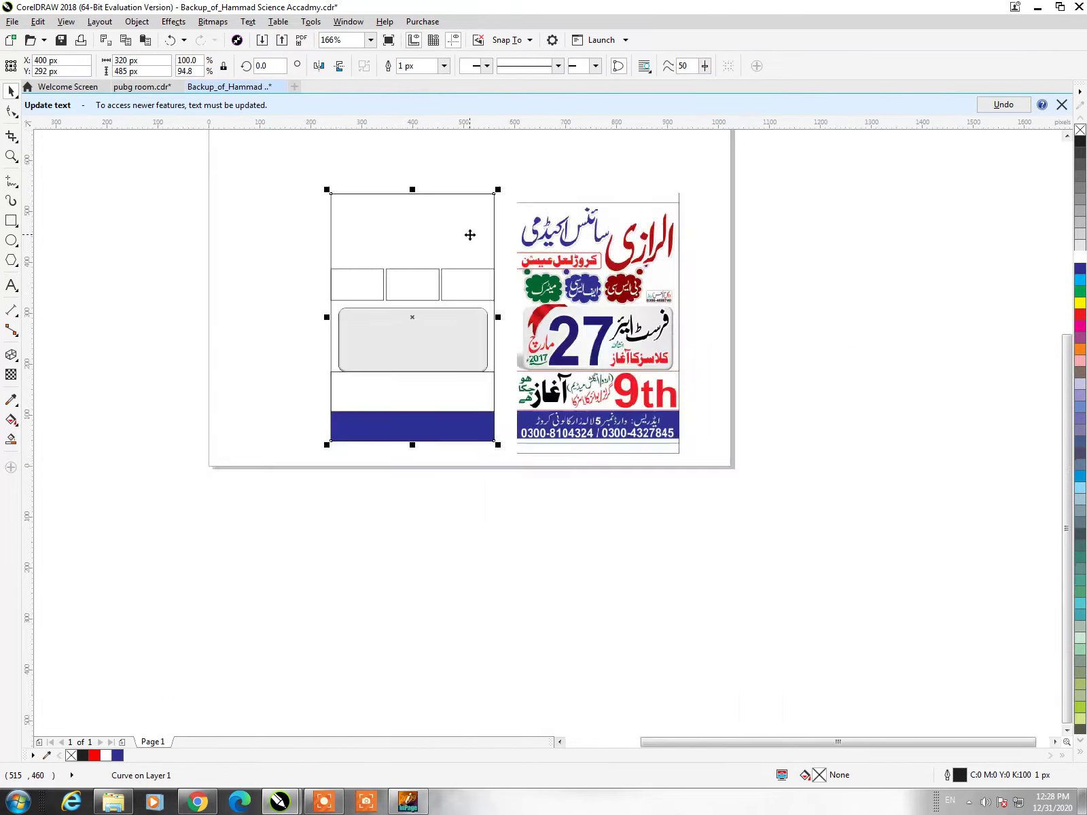
click(955, 293)
key(alt+f)
key(Escape)
key(ctrl+F4)
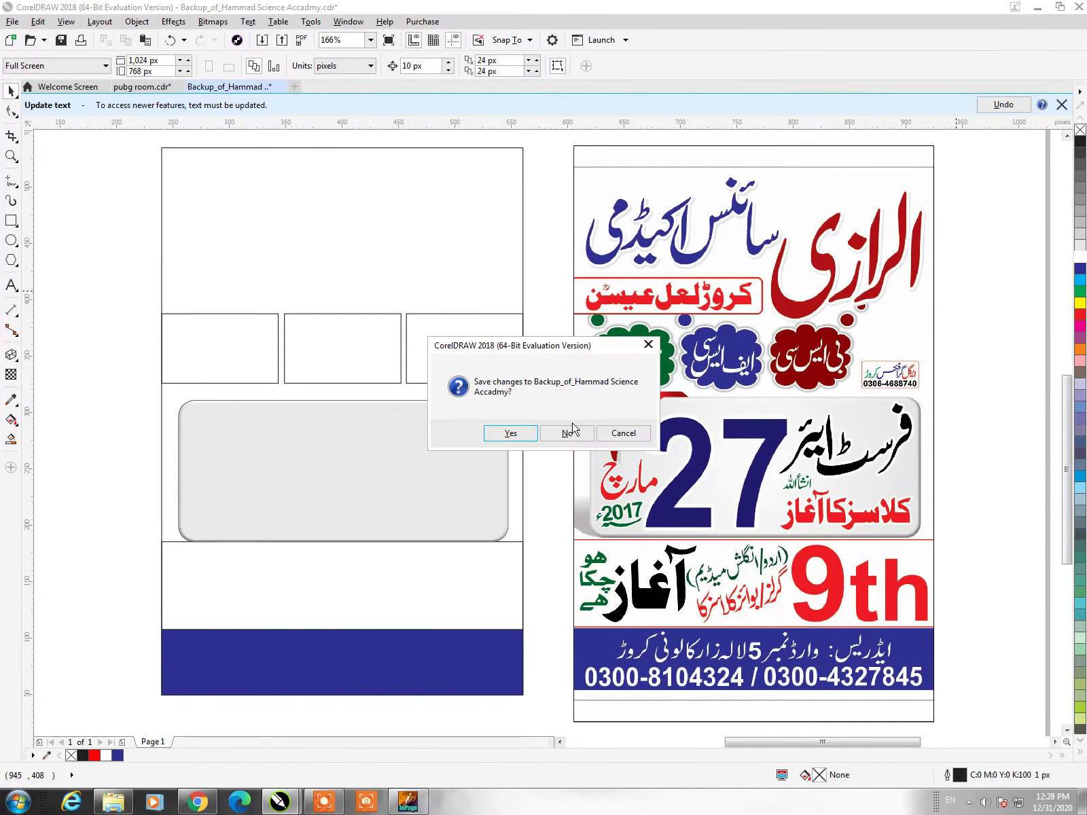
click(563, 435)
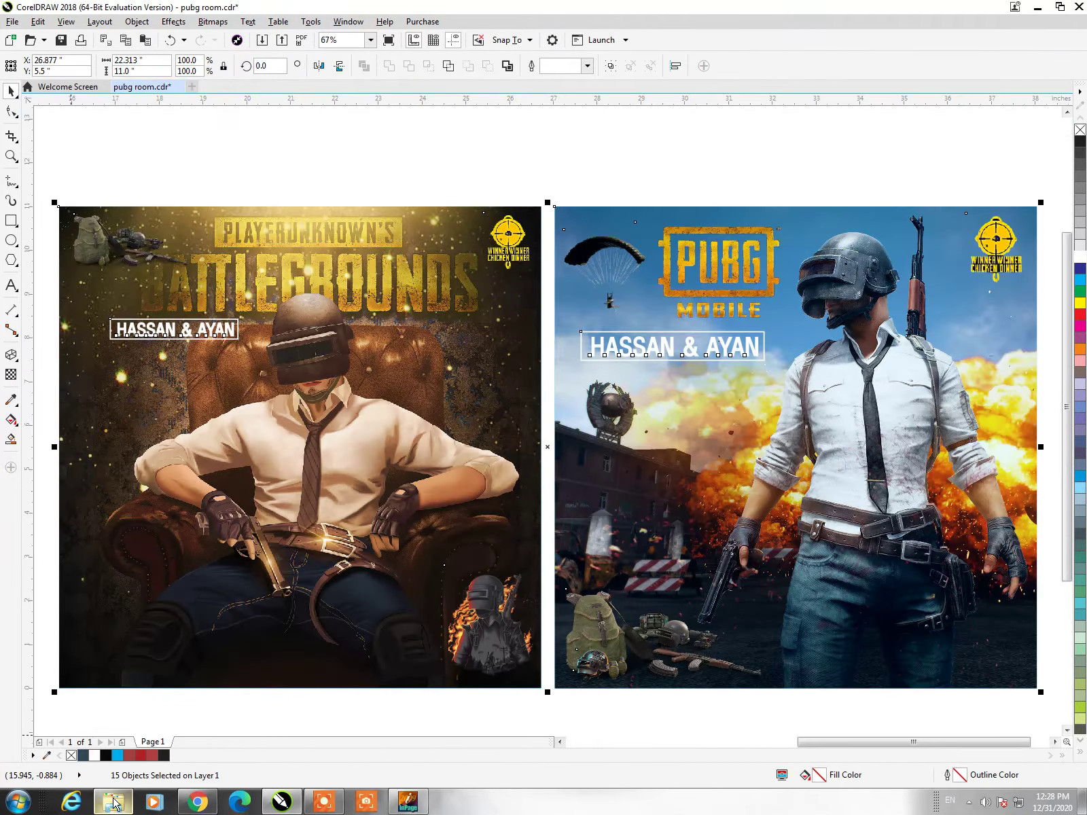
click(113, 802)
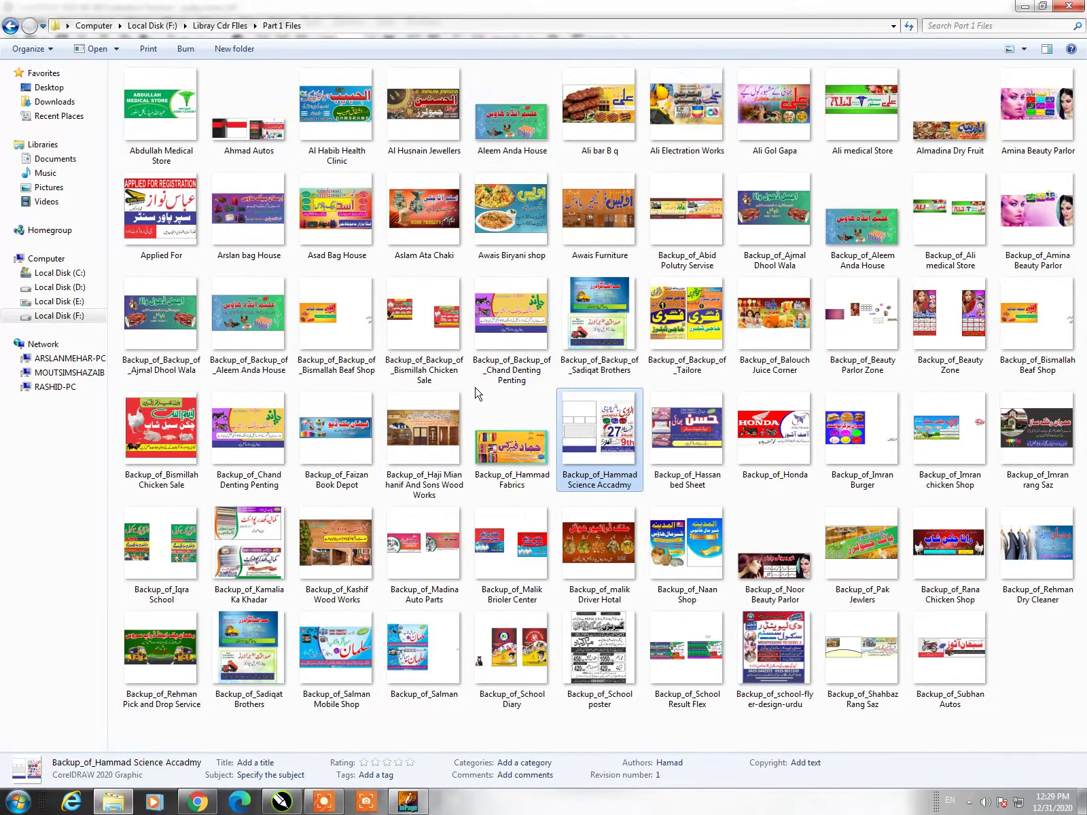
Open Backup_of_School poster, zoom to its content, and inspect the PEF(E.V.S) line and Urdu title
mouse_move(597, 646)
mouse_down()
mouse_move(447, 729)
mouse_move(673, 43)
mouse_move(672, 85)
mouse_up()
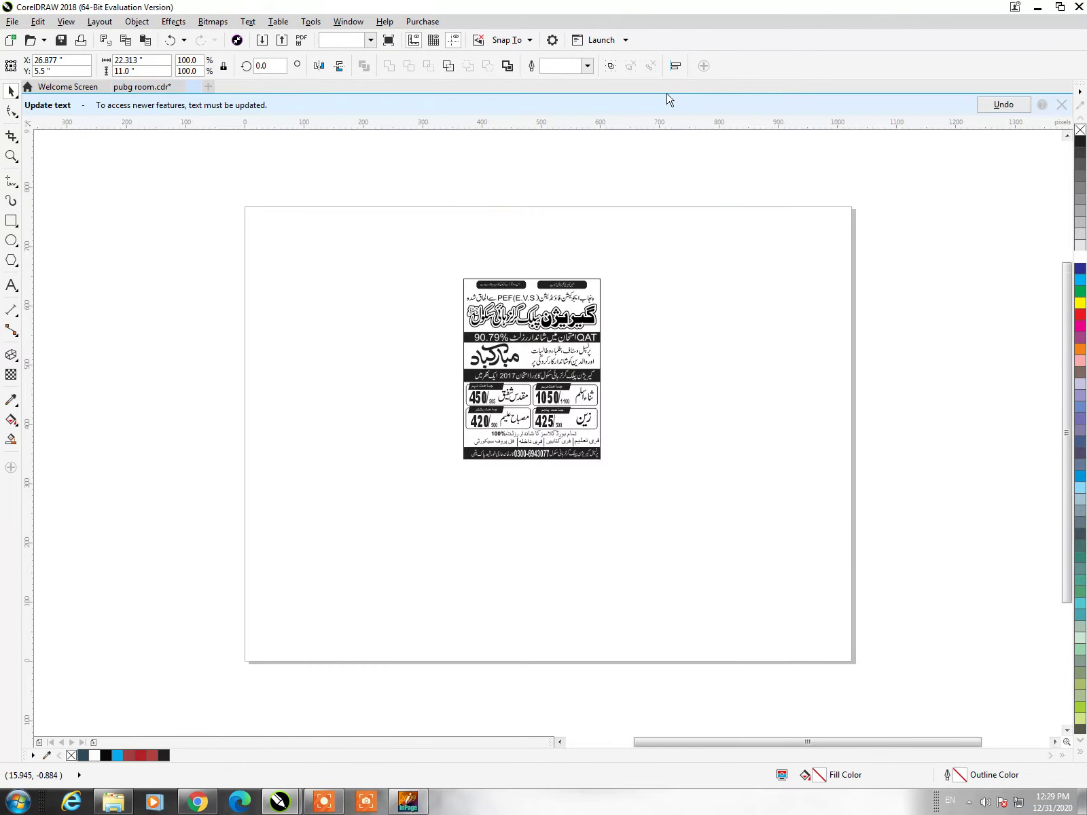
drag(697, 187, 391, 573)
key(shift+F2)
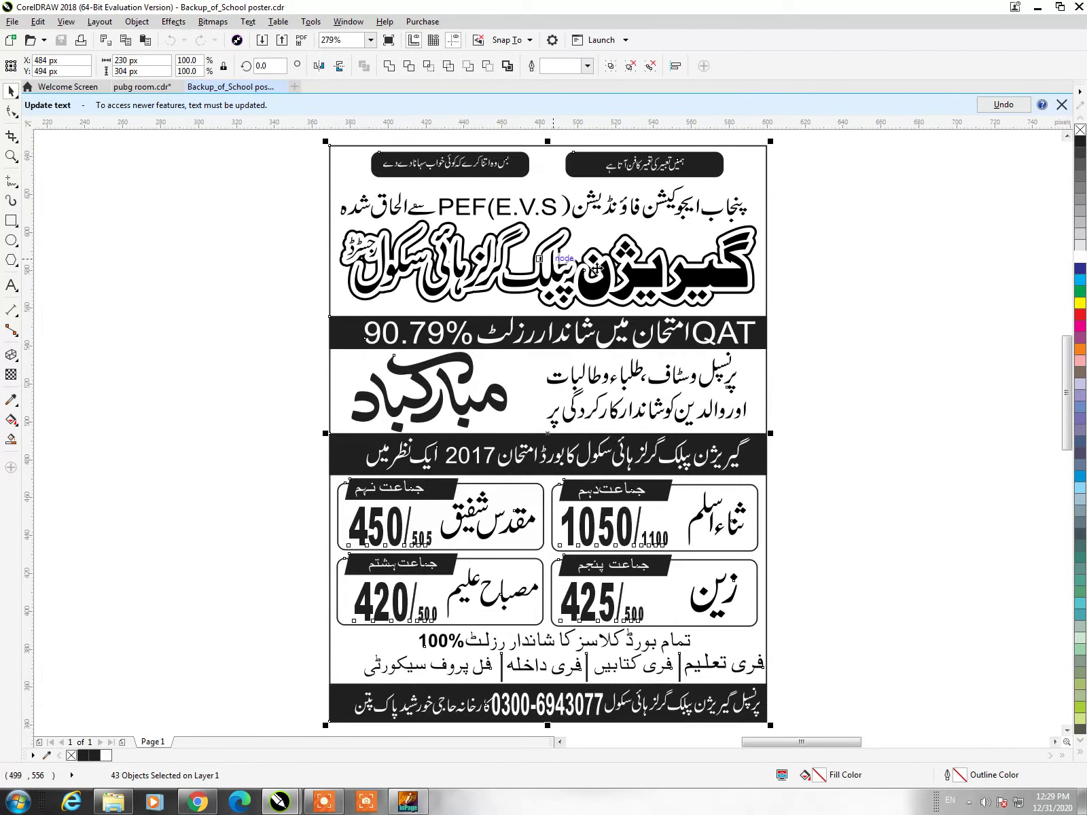
click(405, 213)
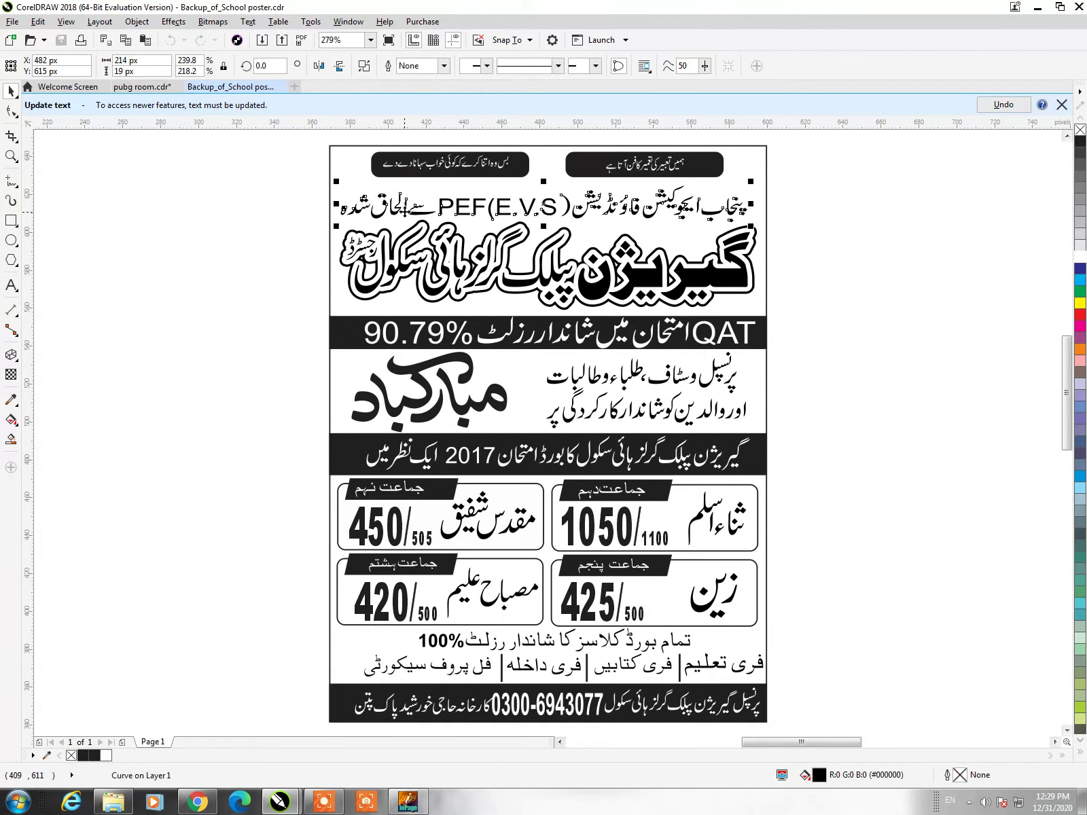
drag(400, 211, 404, 211)
drag(271, 193, 764, 366)
click(735, 248)
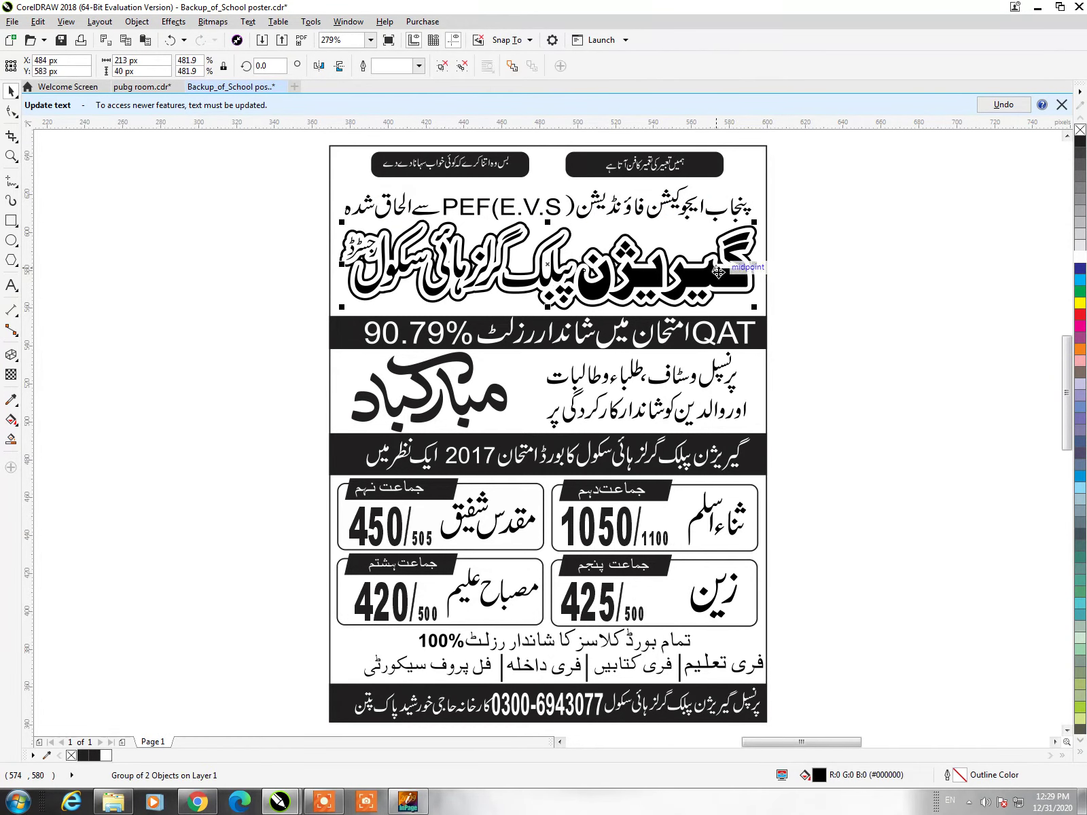
key(ctrl+z)
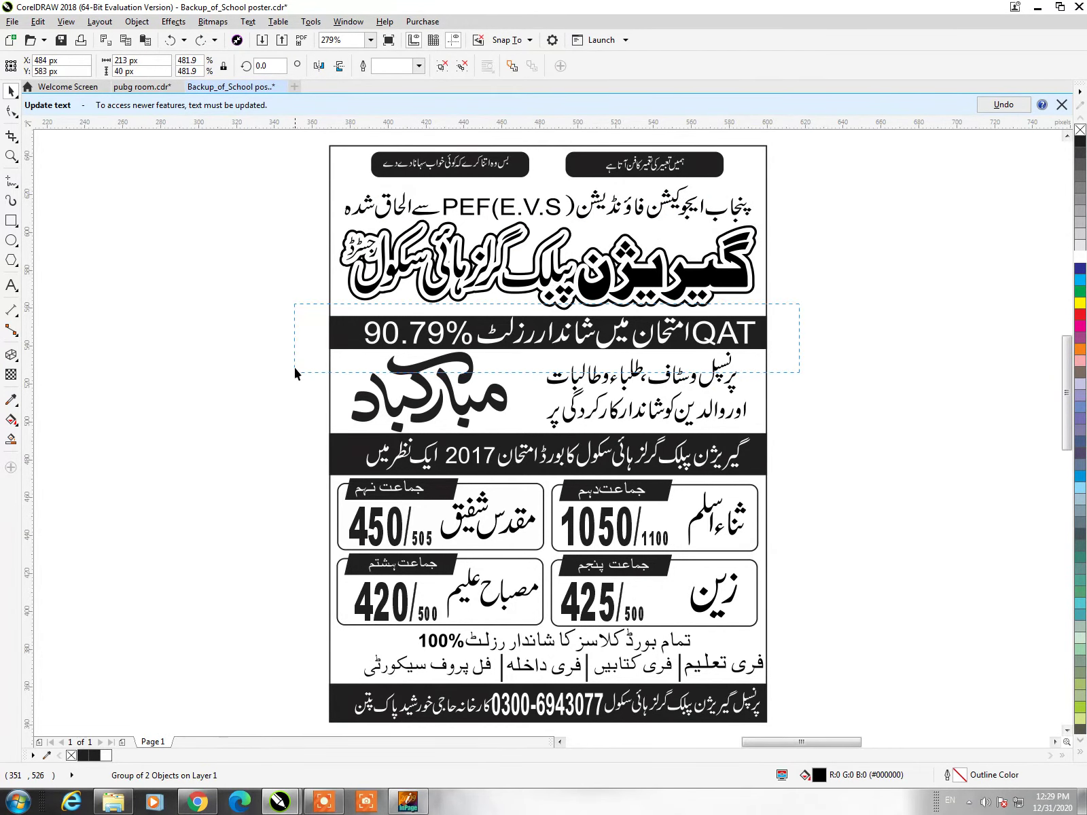
Inspect the QAT results bar, the Urdu congratulations heading, and the middle objects
drag(785, 320, 291, 372)
click(291, 372)
click(726, 378)
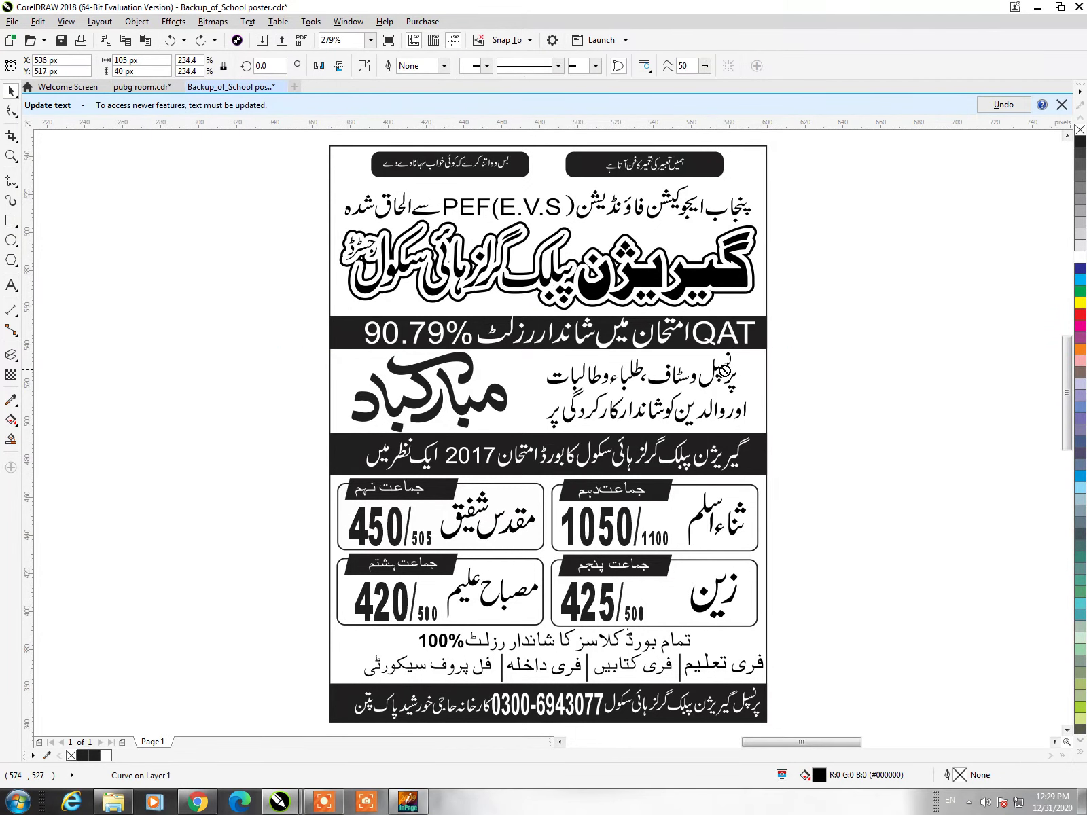
drag(445, 384, 454, 385)
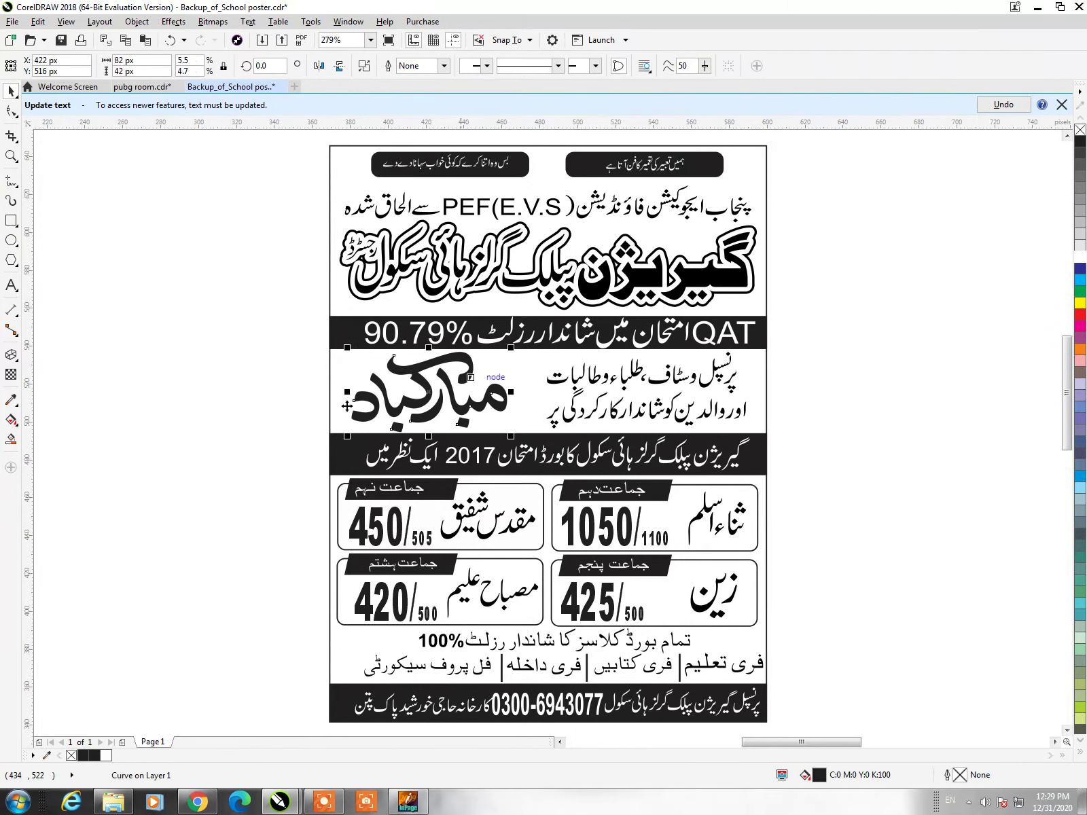
drag(319, 355, 841, 510)
click(862, 475)
Close the school poster without saving and return to the Part 1 Files folder
key(alt+f)
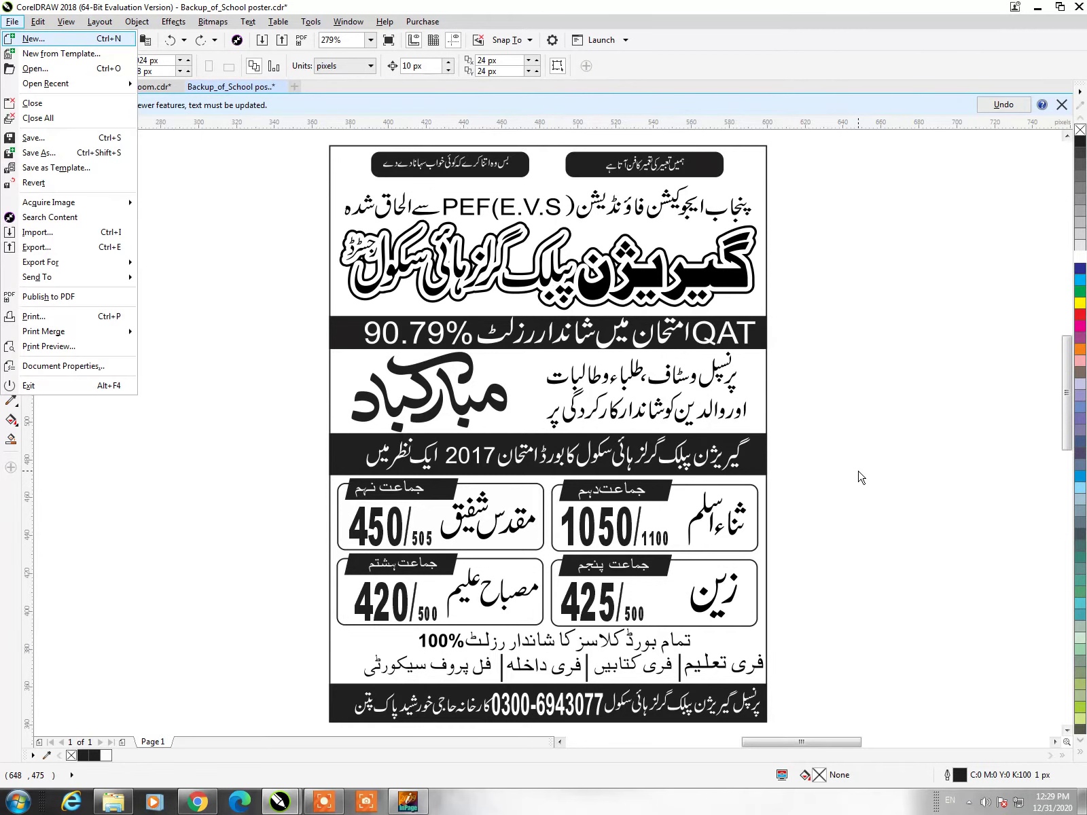
key(Escape)
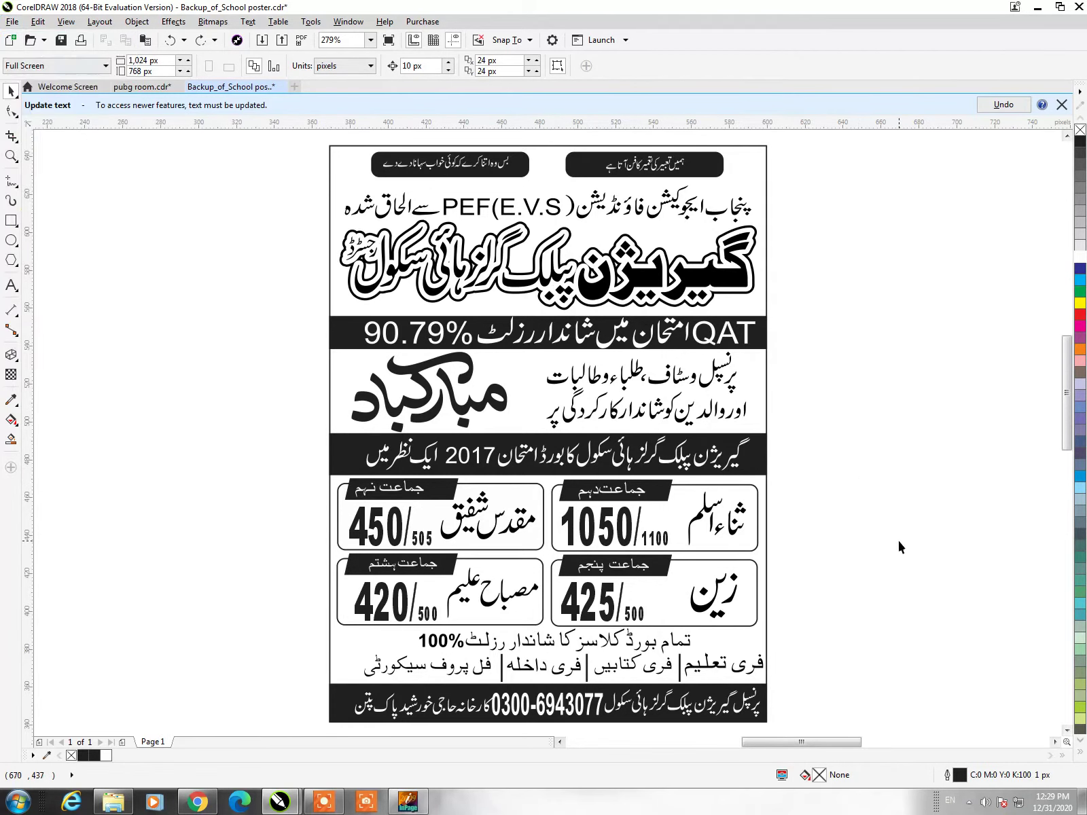
key(alt+f)
key(c)
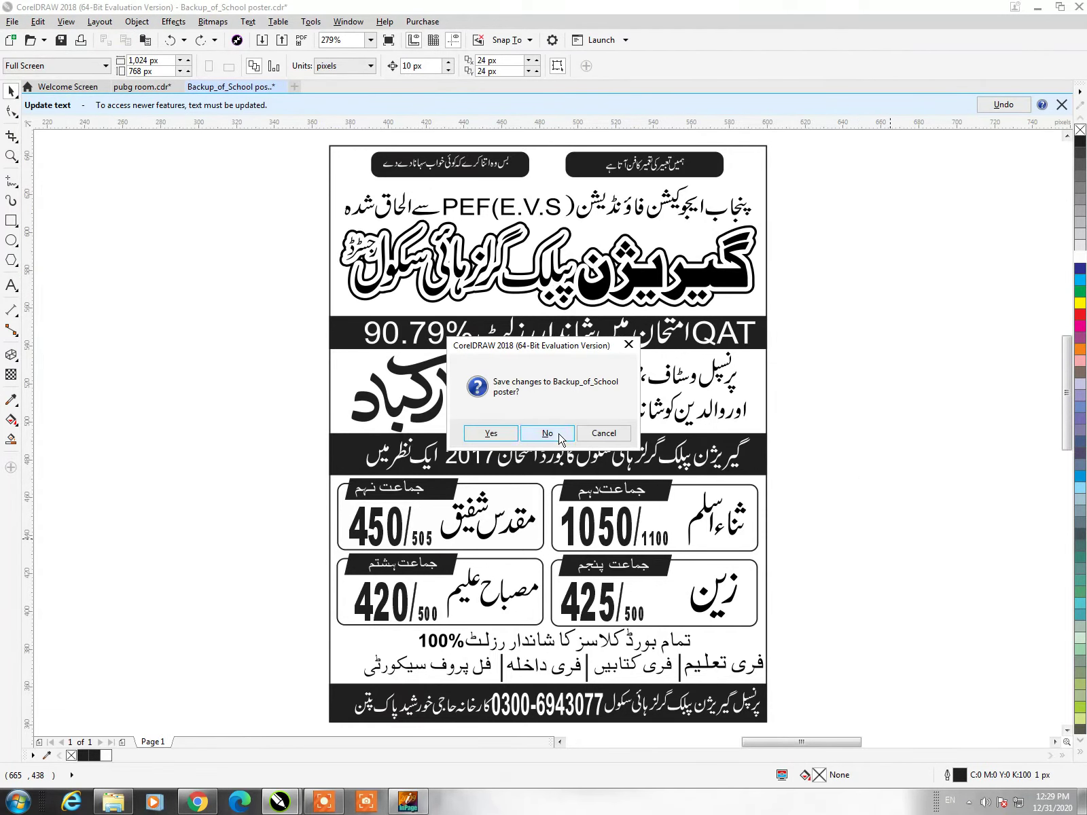
click(547, 433)
click(113, 802)
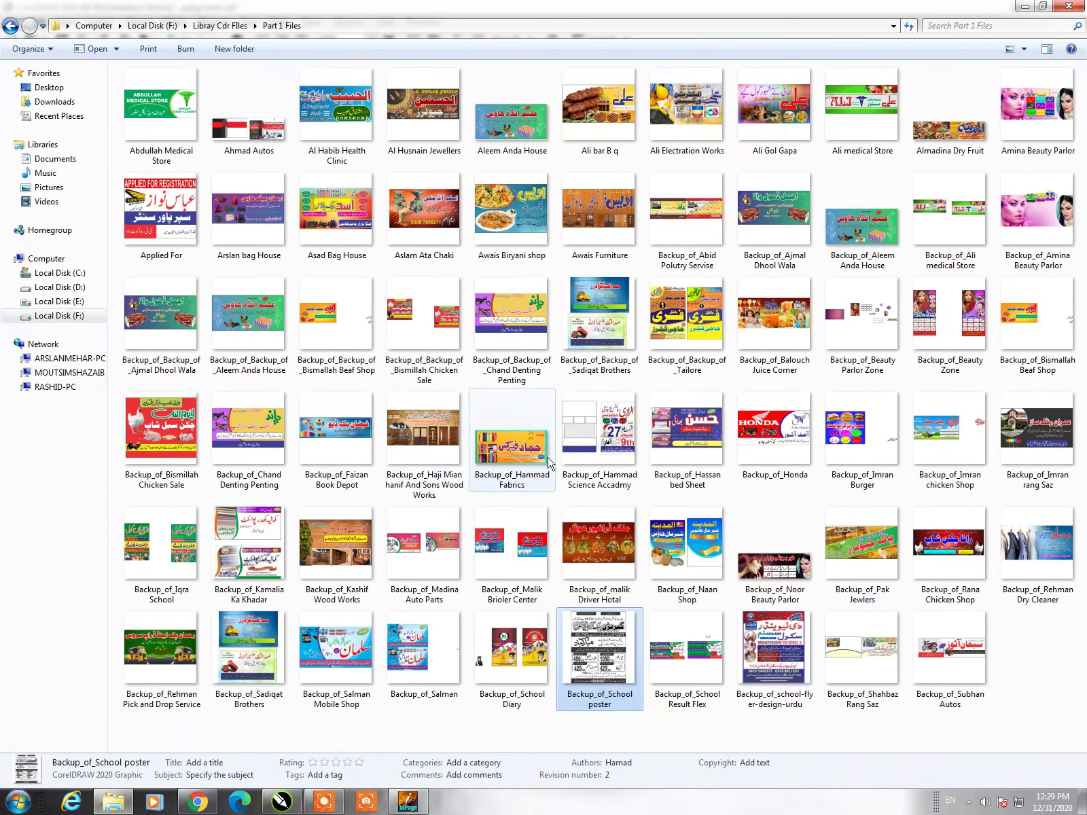
Open Backup_of_Imran rang Saz.cdr in CorelDRAW from the design folder
click(761, 435)
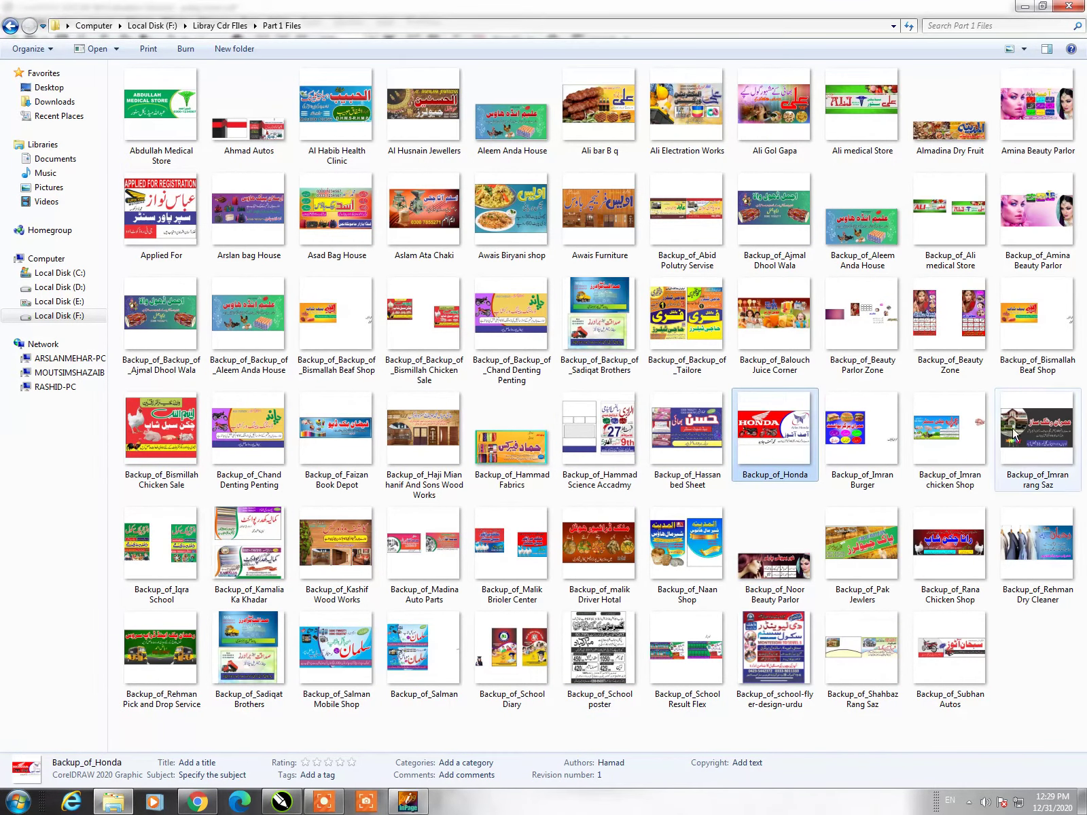
drag(1014, 433, 265, 798)
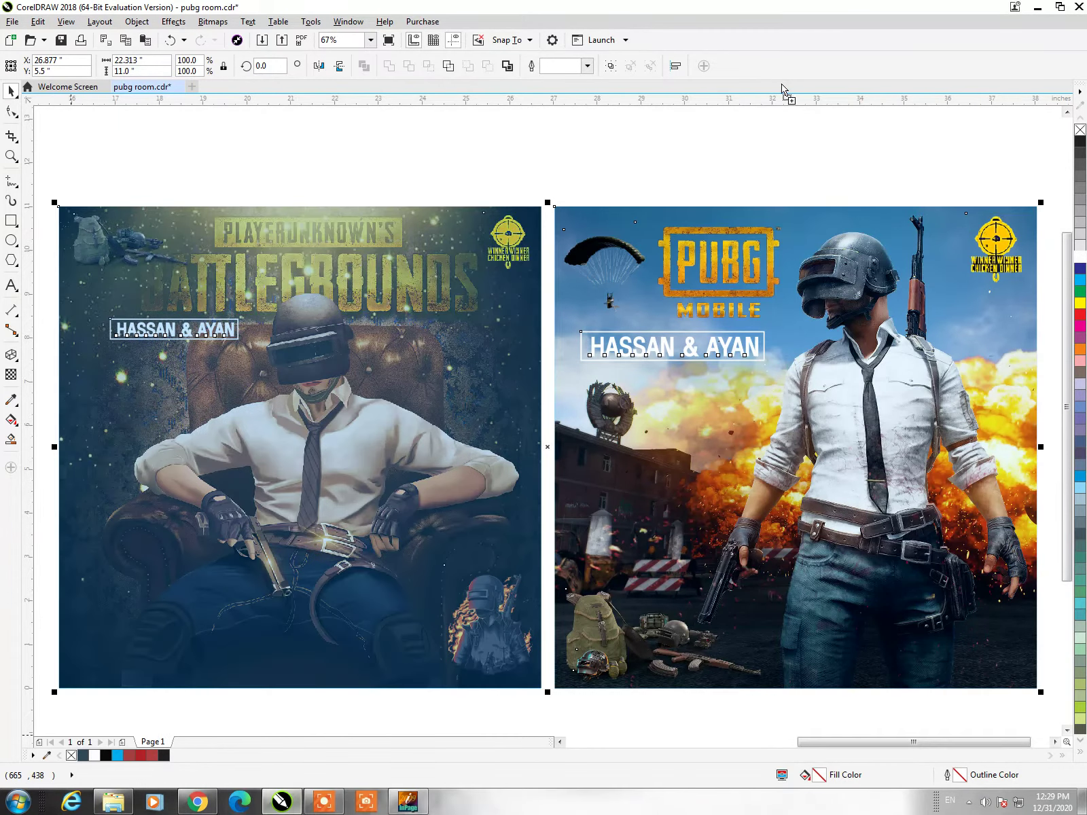
drag(265, 799, 655, 230)
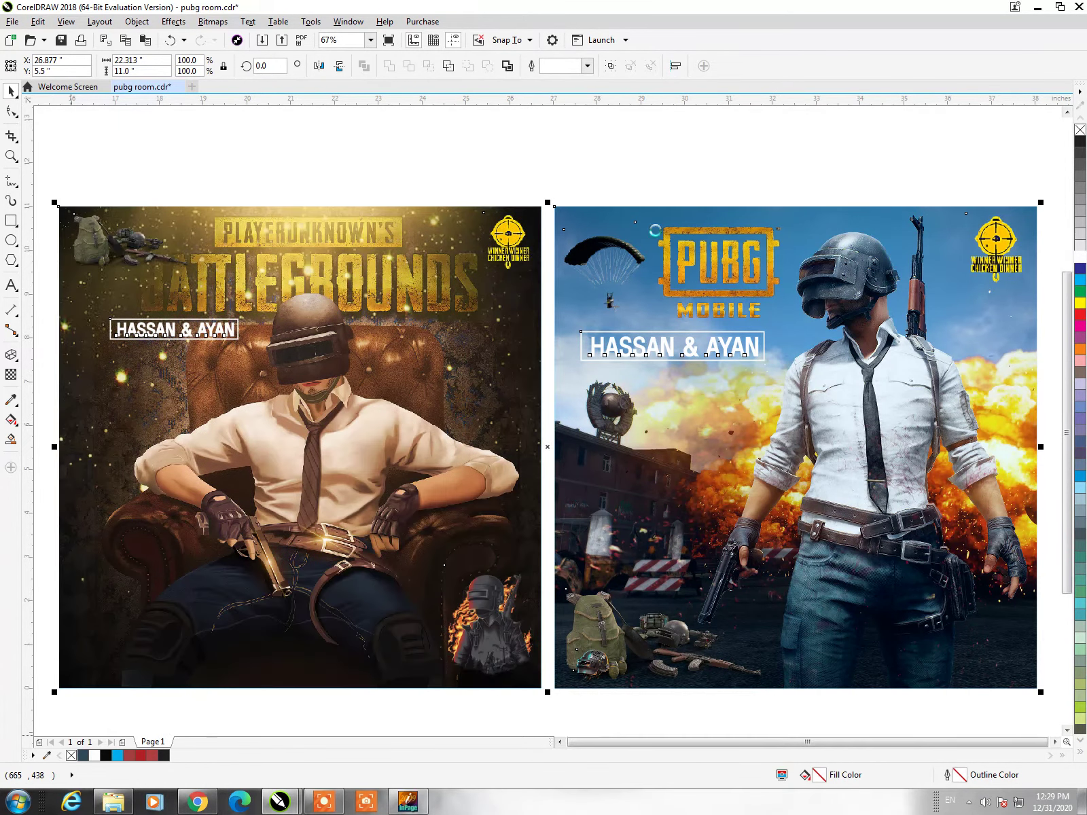
scroll(561, 381, up, 5)
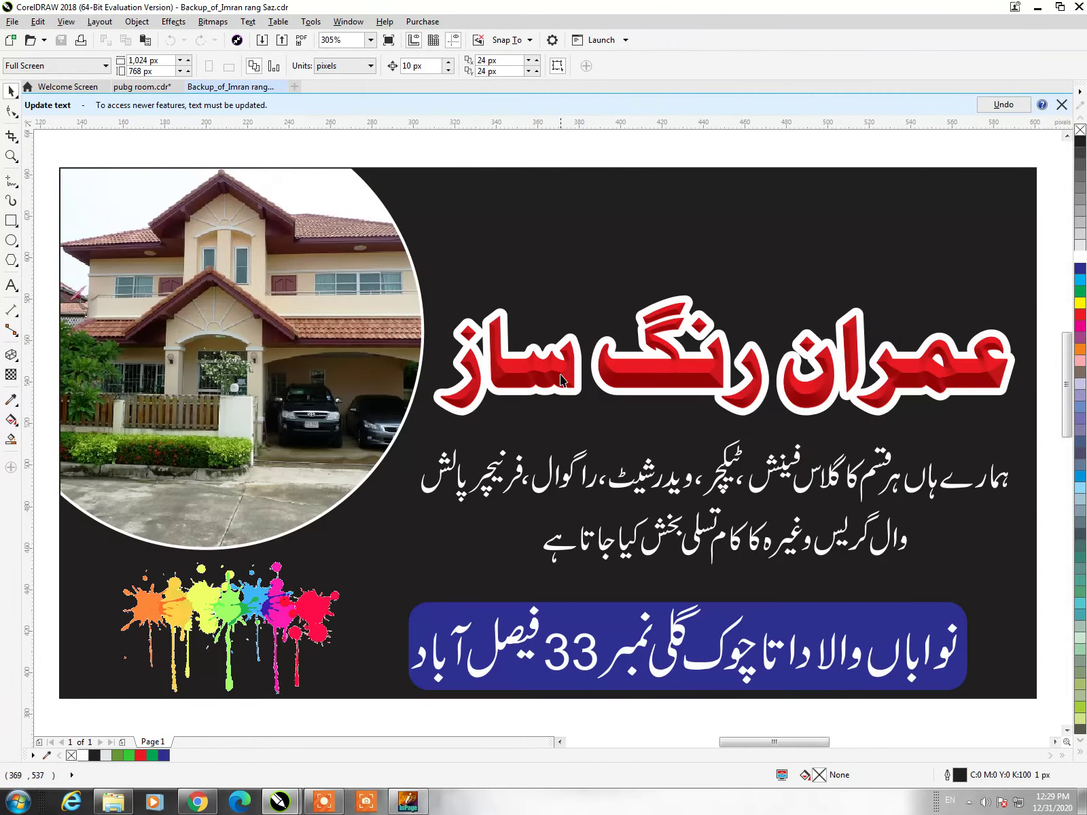
Select the red banner title and shift it slightly left
click(561, 381)
drag(532, 284, 523, 284)
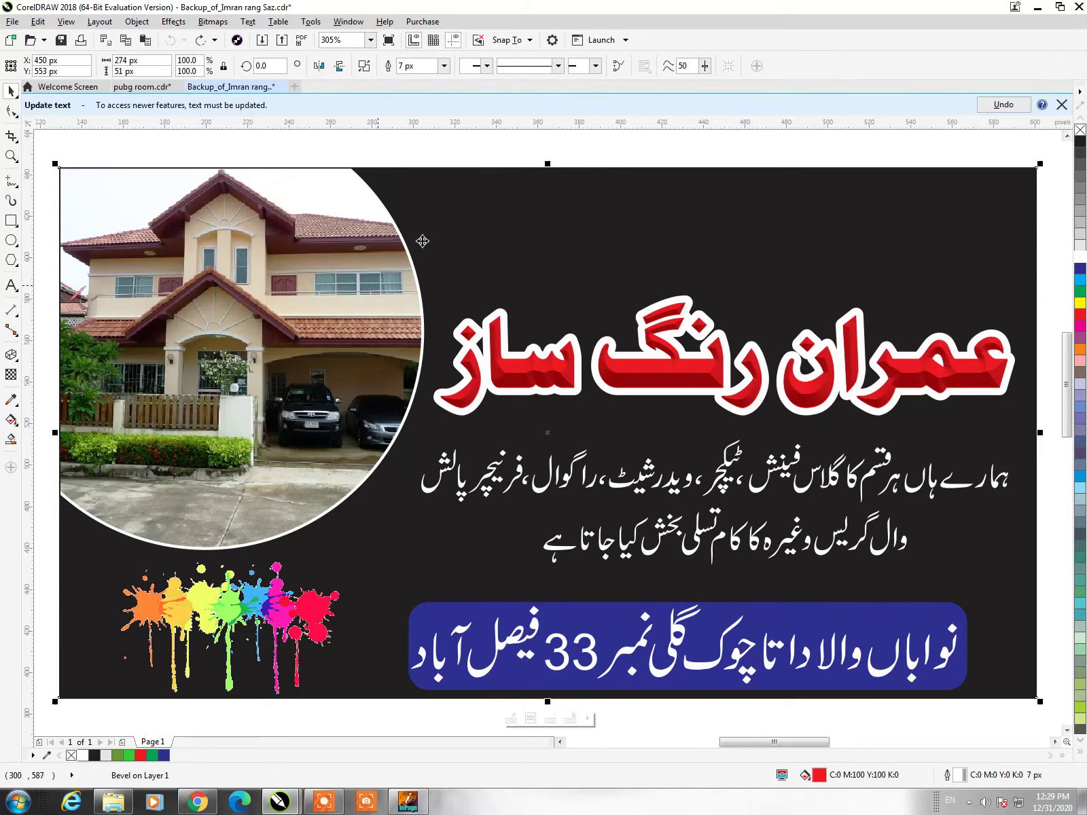
click(724, 469)
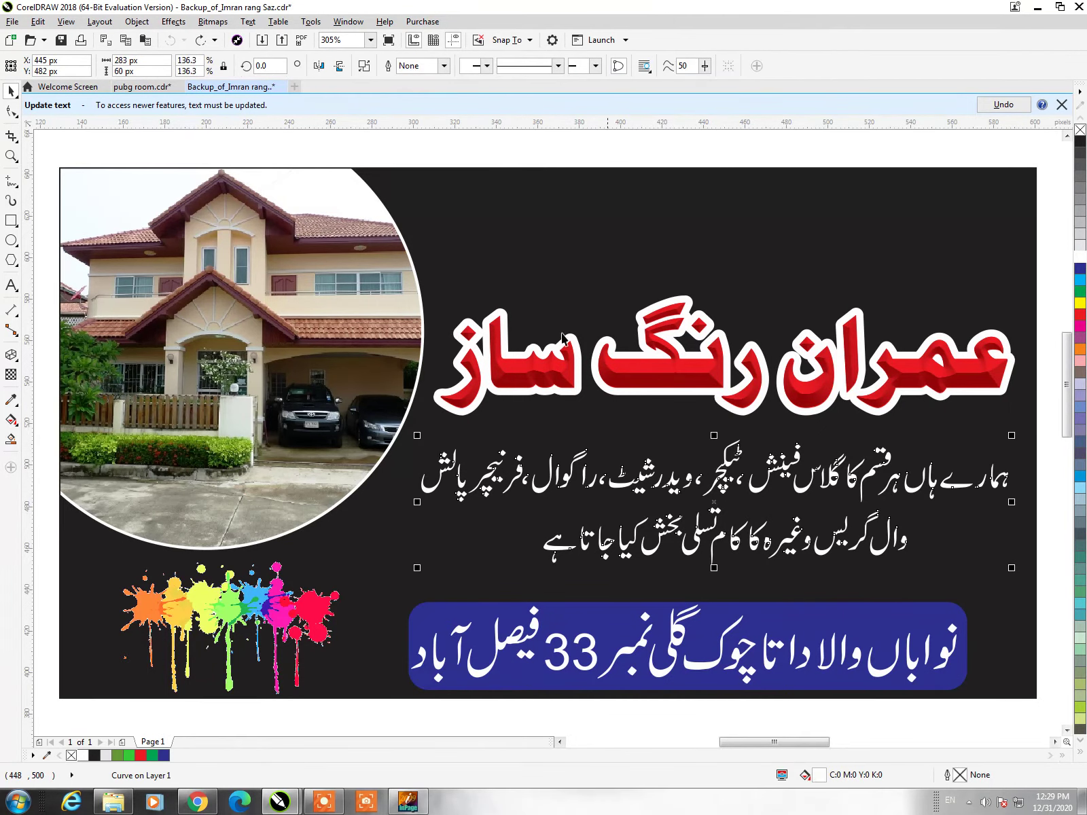
click(529, 367)
Try purple, white and a cyan outline on the title, then undo back to red
click(1081, 416)
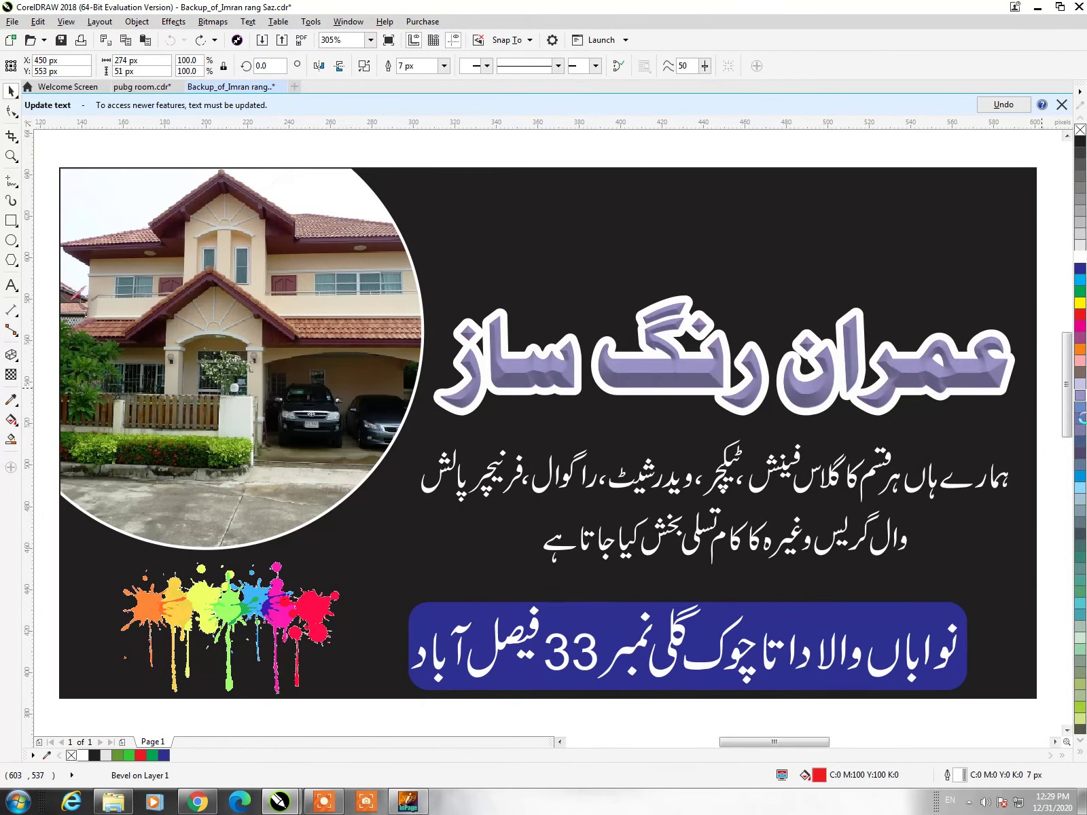
scroll(1080, 272, up, 5)
click(1081, 257)
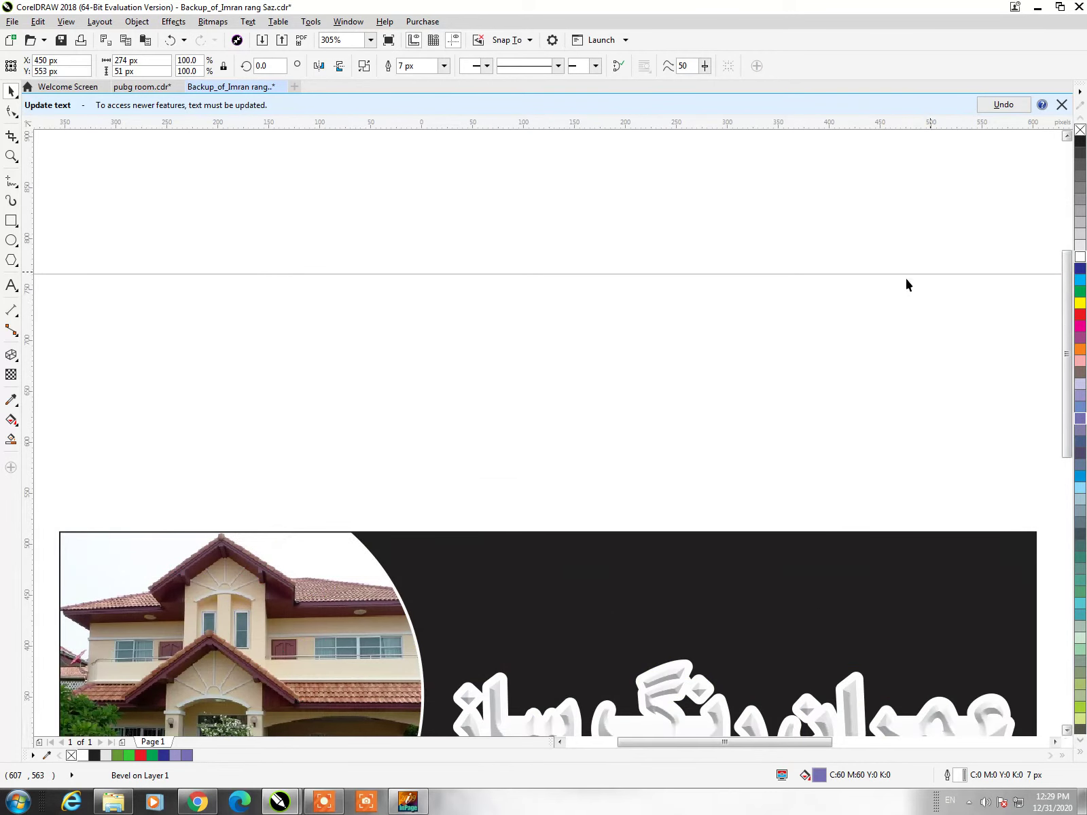
scroll(897, 286, down, 5)
right_click(1080, 284)
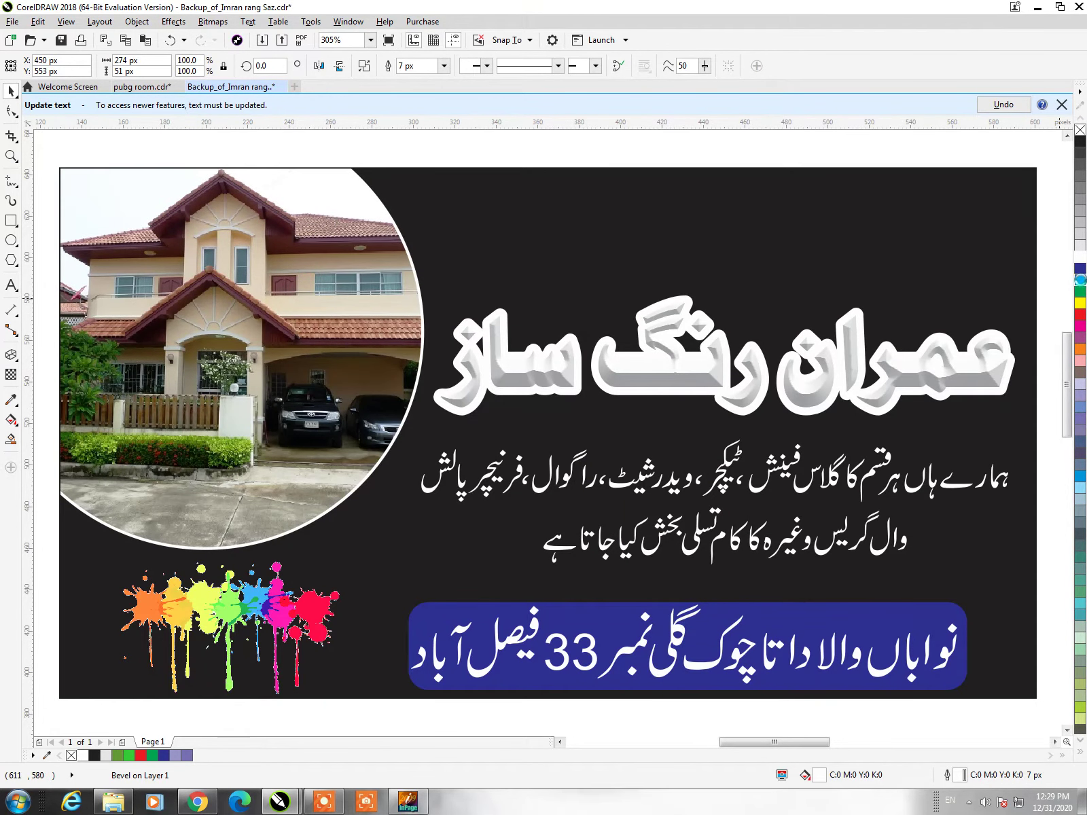
key(Escape)
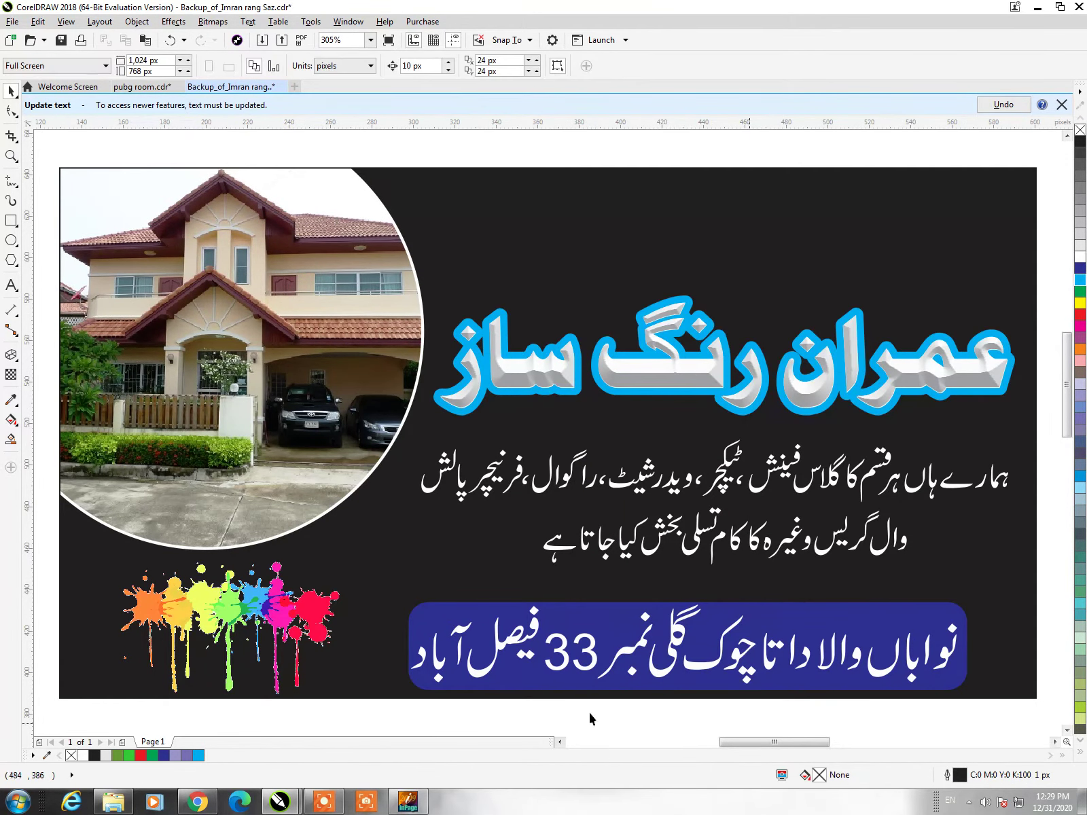
key(ctrl+z)
key(ctrl+z)
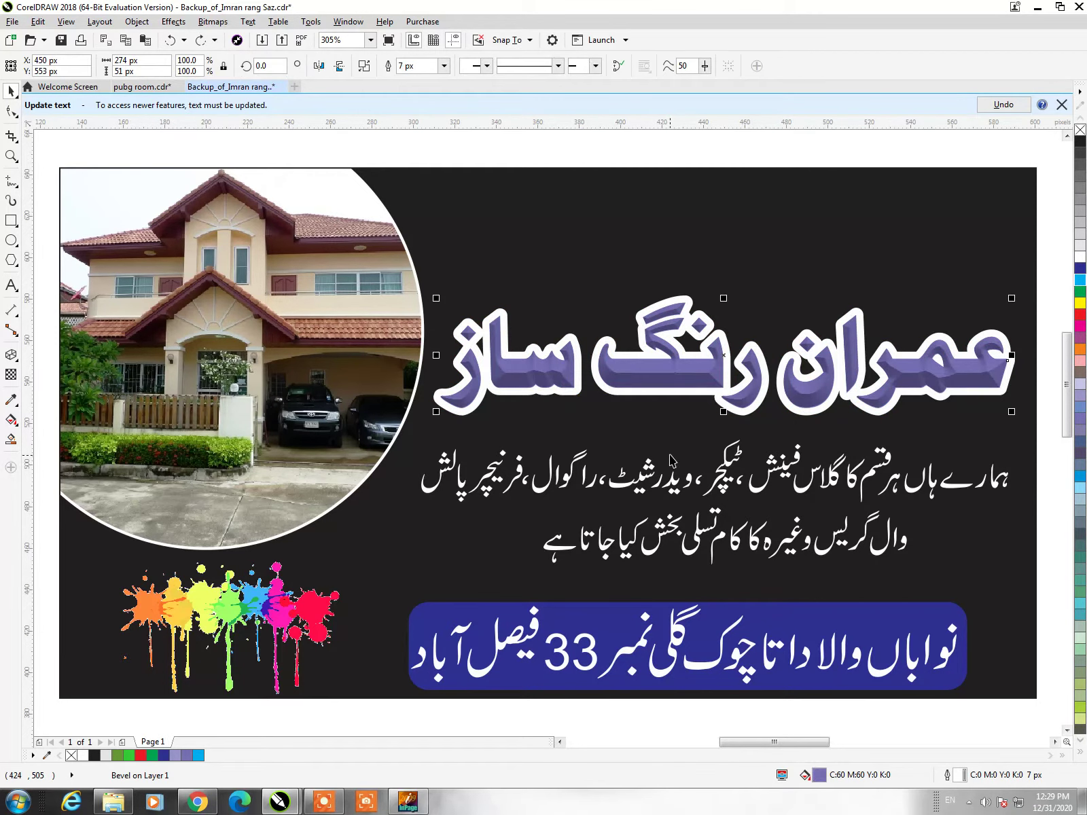
key(ctrl+z)
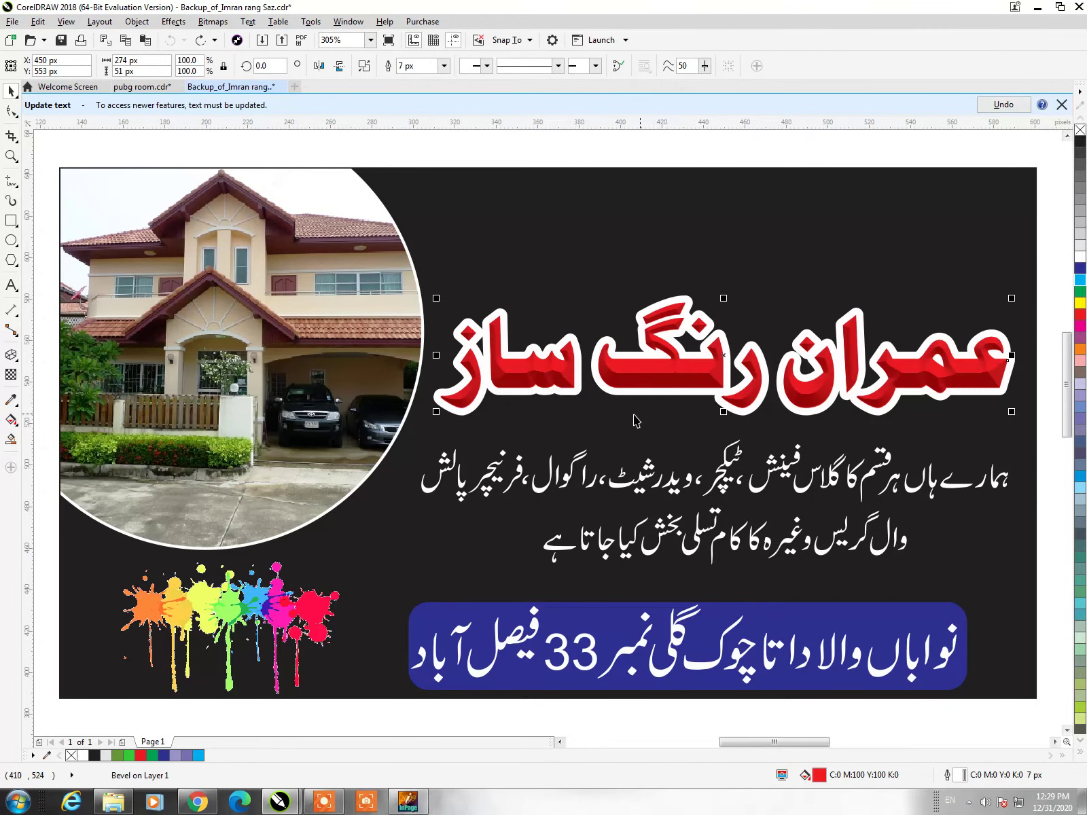
Inspect the paint splash, house photo, clipping circle and black background panel
click(319, 627)
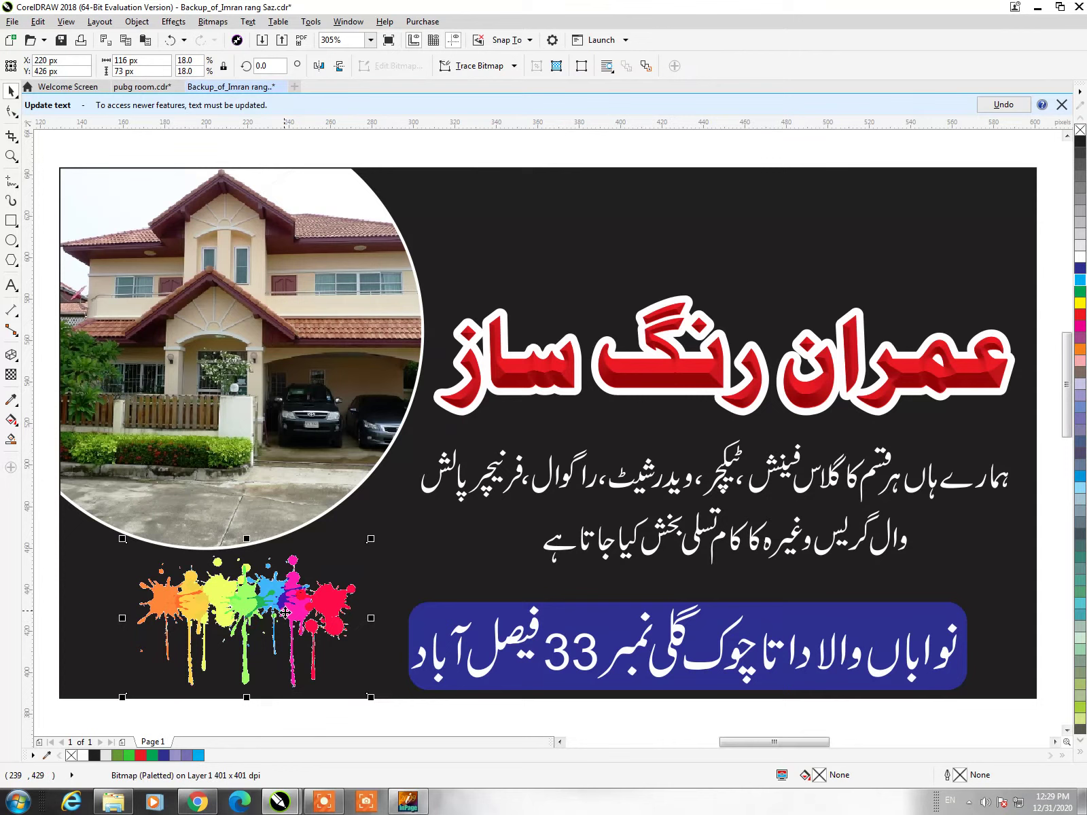
click(243, 459)
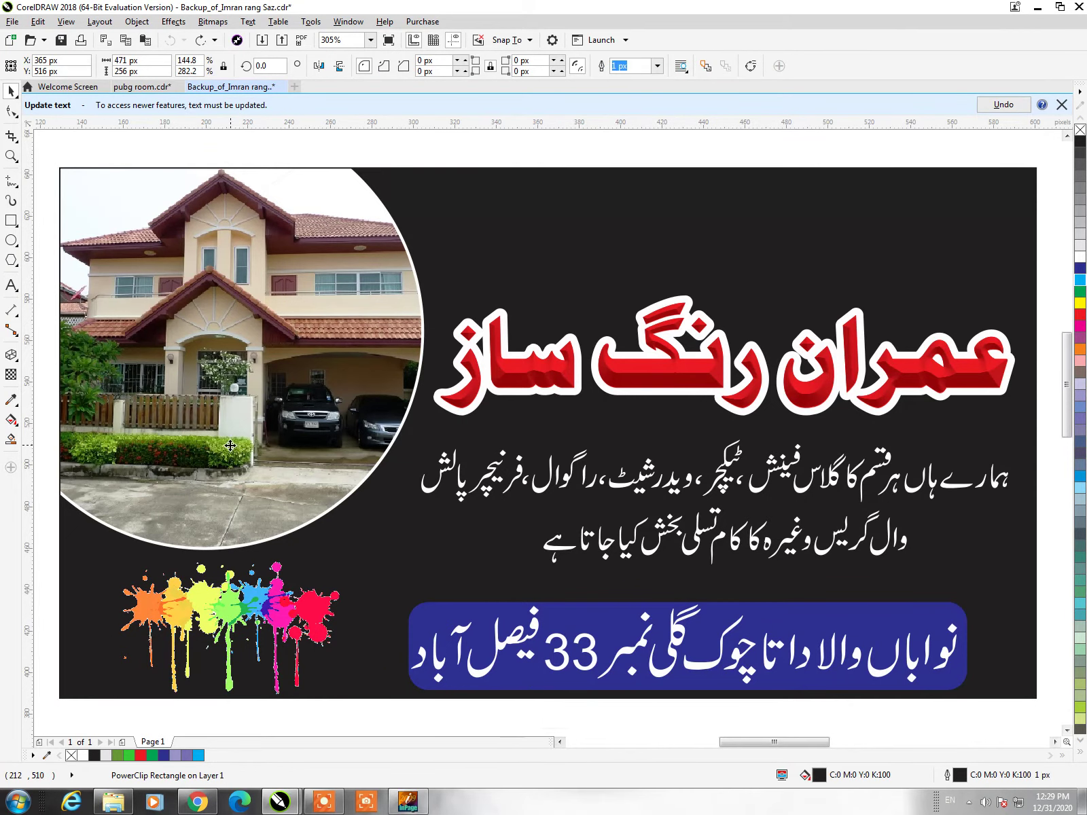
ctrl+click(248, 464)
drag(249, 465, 248, 464)
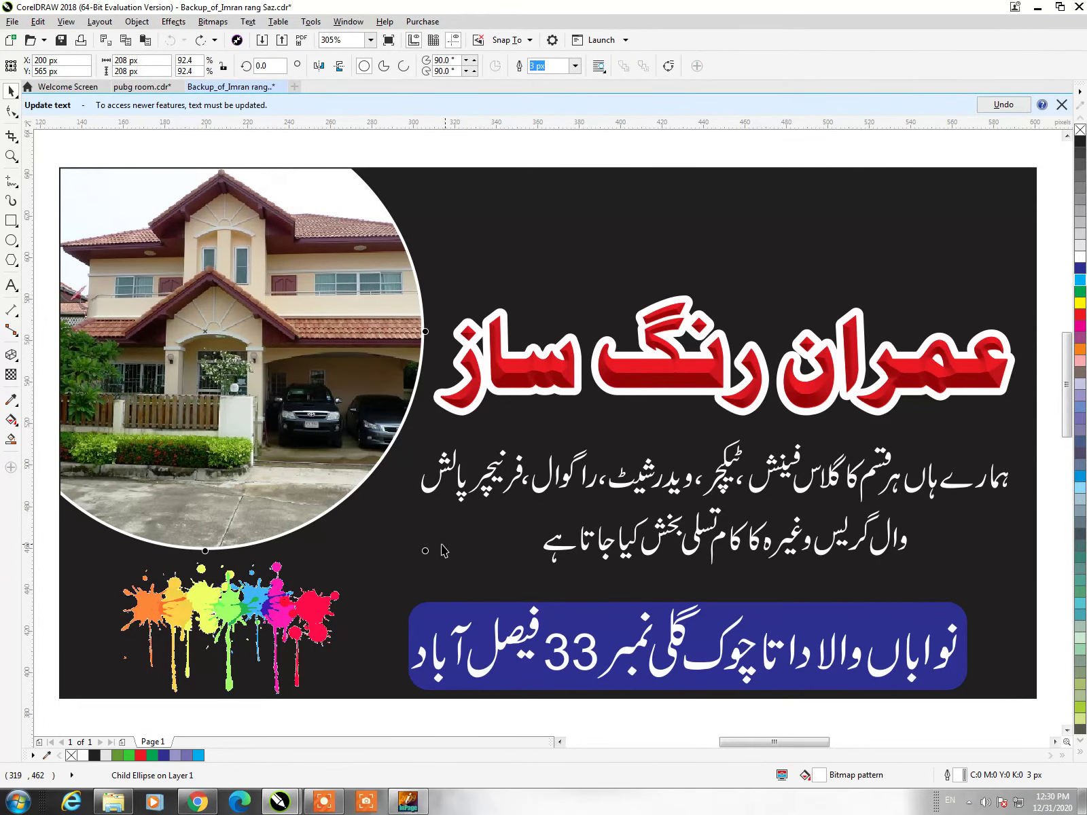
click(382, 480)
scroll(382, 479, down, 2)
Marquee-select the whole banner and zoom to fit it
drag(145, 243, 783, 615)
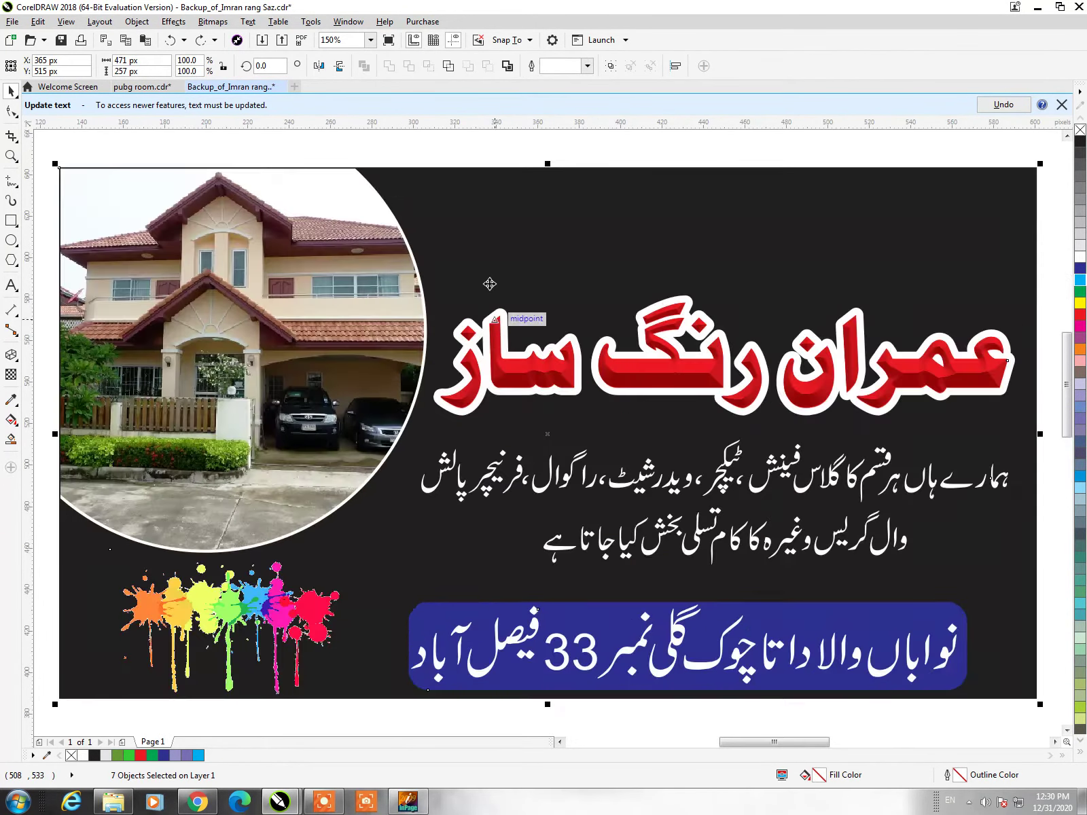
key(shift+F2)
click(600, 156)
Close Backup_of_Imran rang Saz without saving changes
key(alt+f)
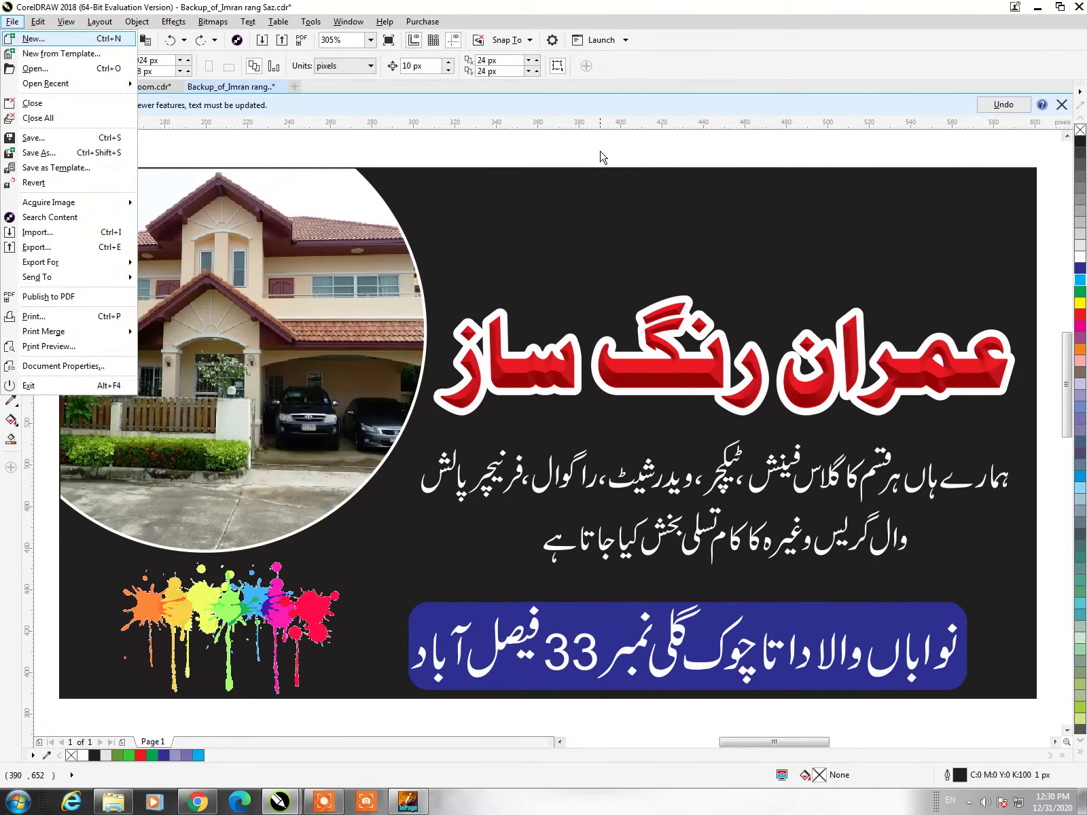
key(c)
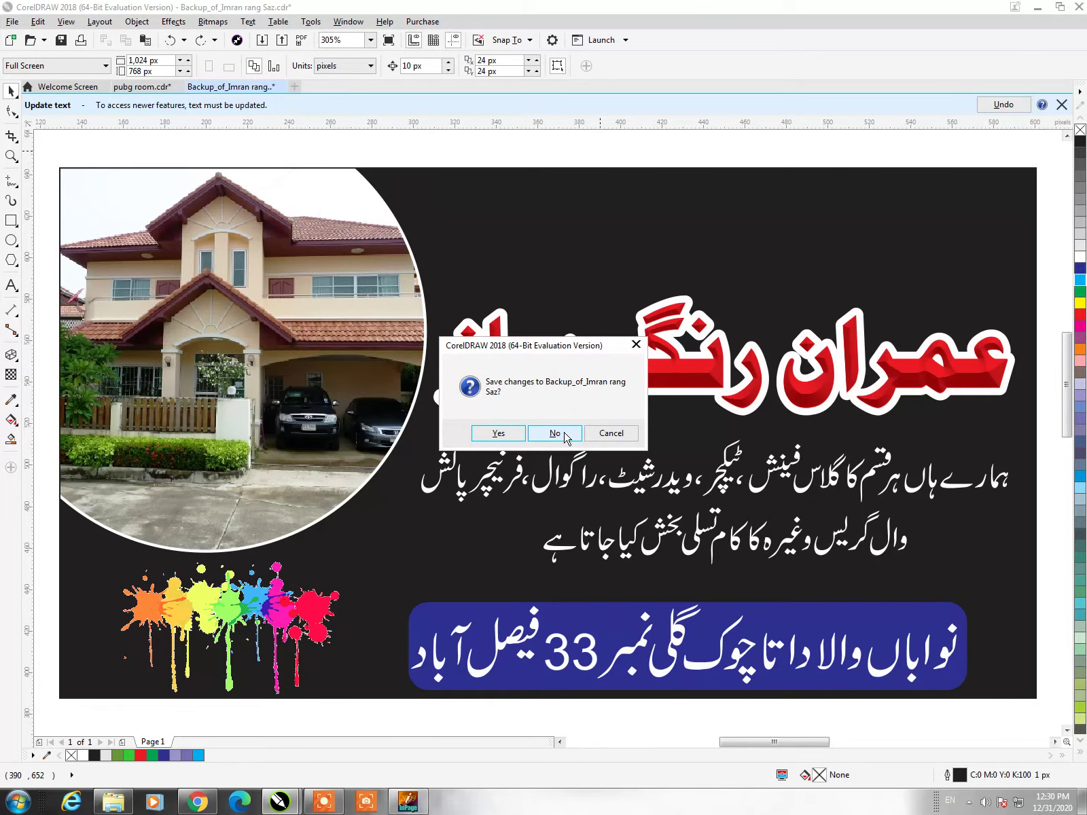
click(566, 438)
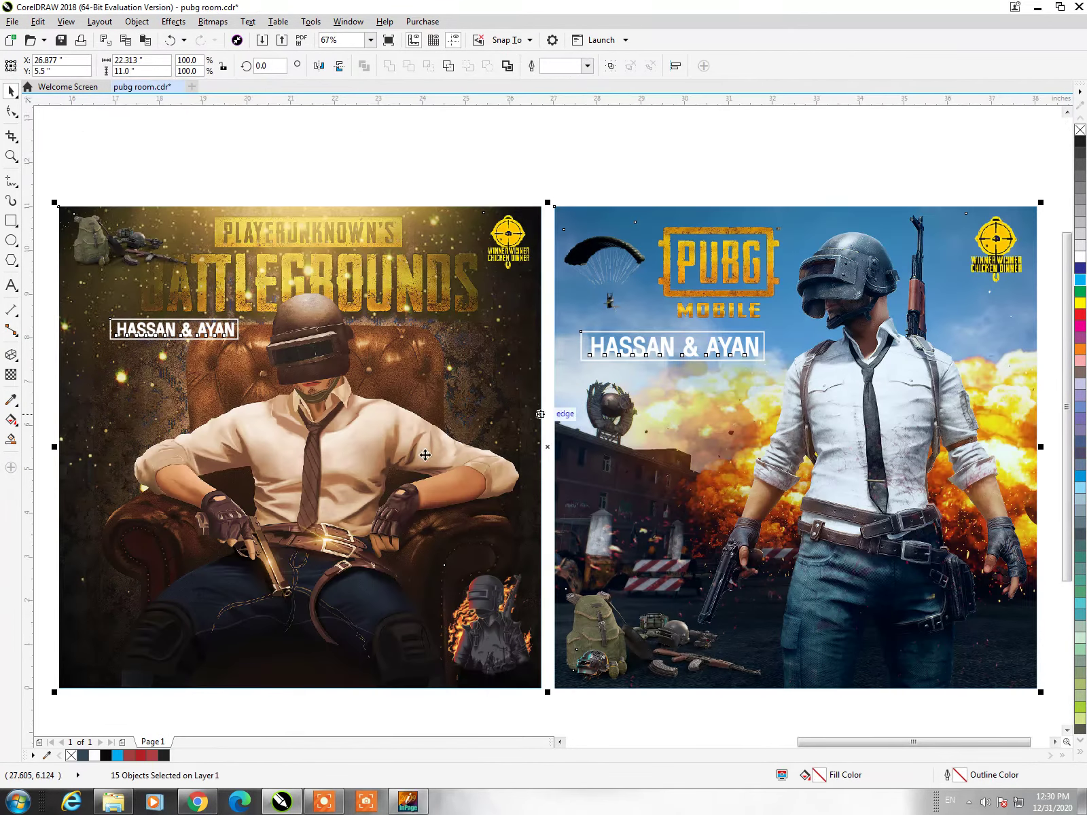
click(113, 801)
click(662, 436)
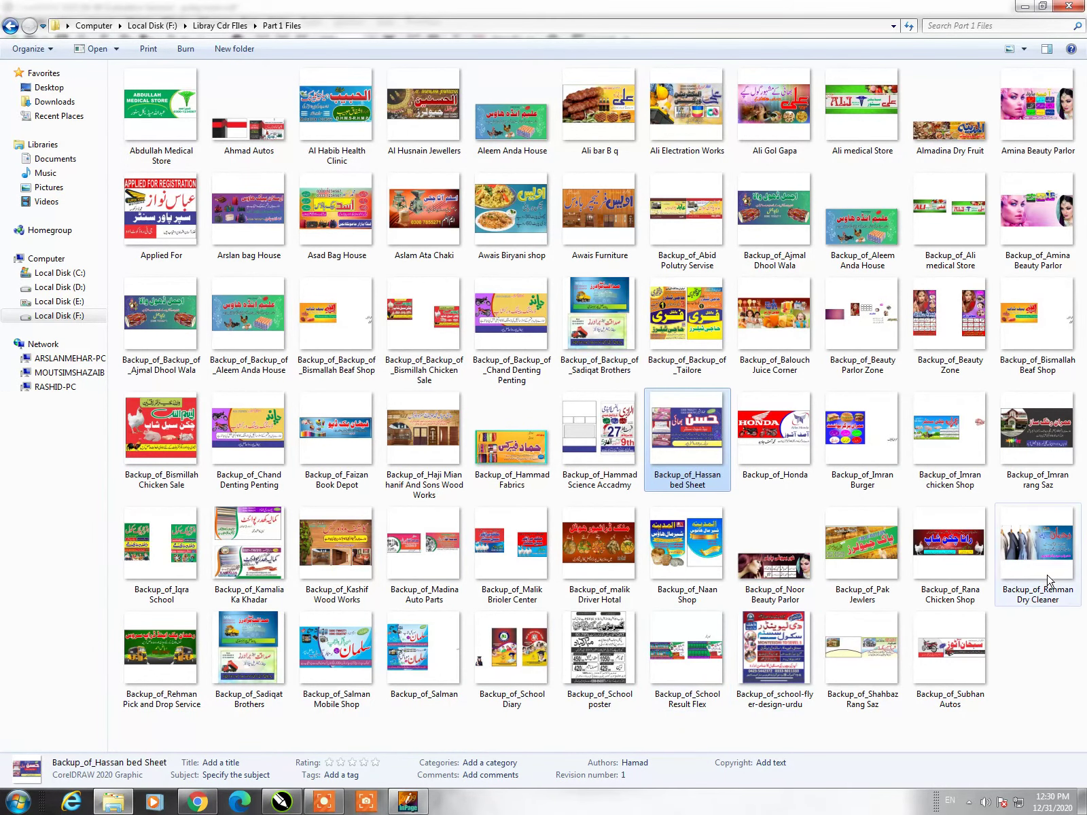
mouse_move(1038, 544)
mouse_down()
mouse_move(289, 808)
mouse_move(727, 75)
mouse_move(718, 265)
mouse_up()
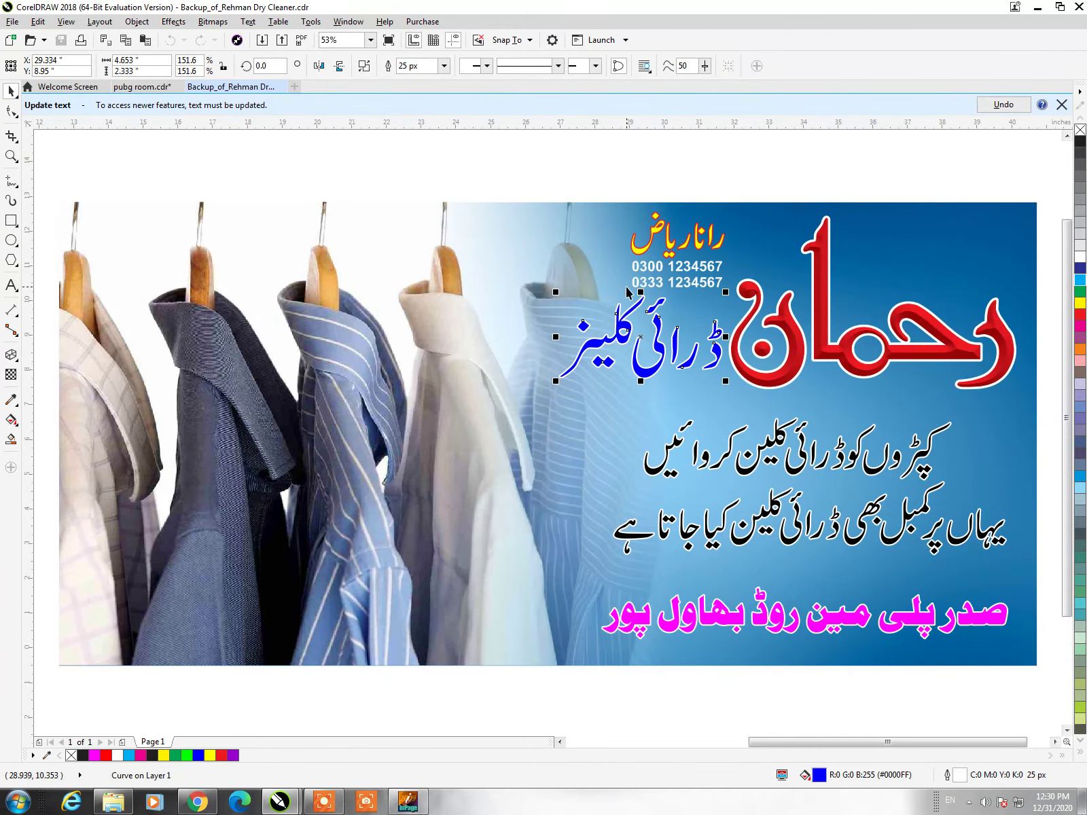
key(Escape)
scroll(447, 418, up, 3)
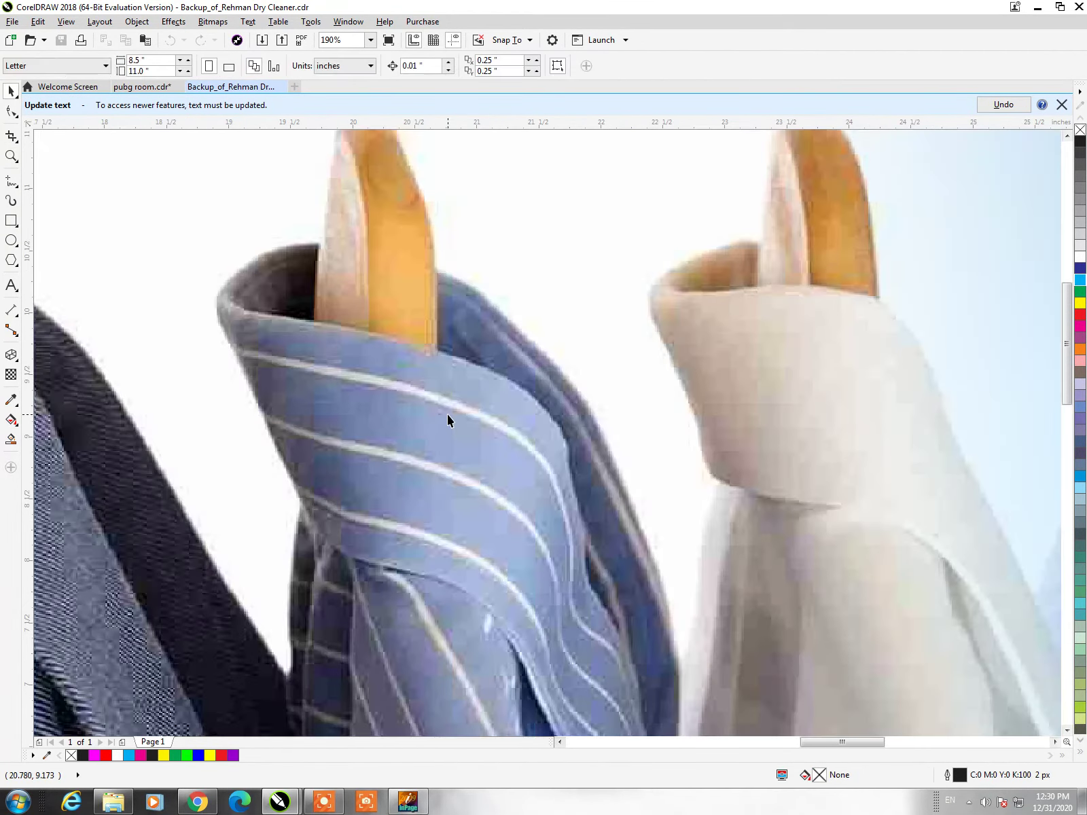
scroll(446, 428, down, 2)
scroll(442, 420, down, 1)
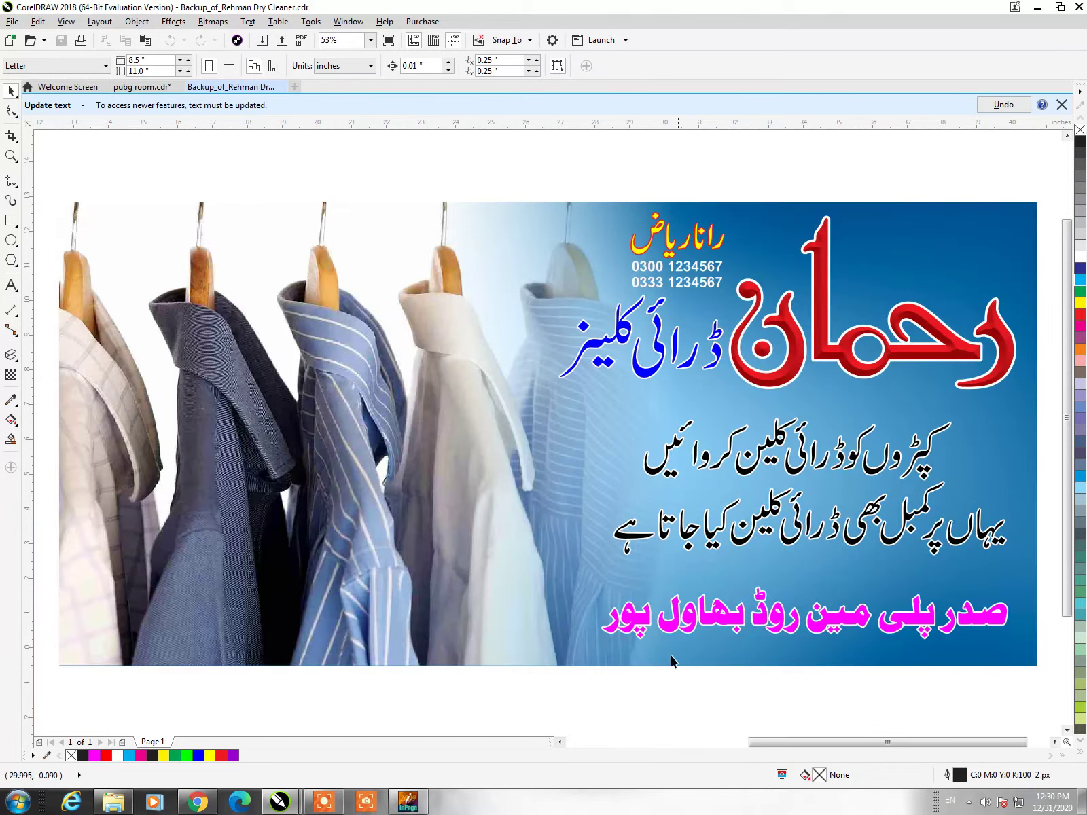
key(alt+f)
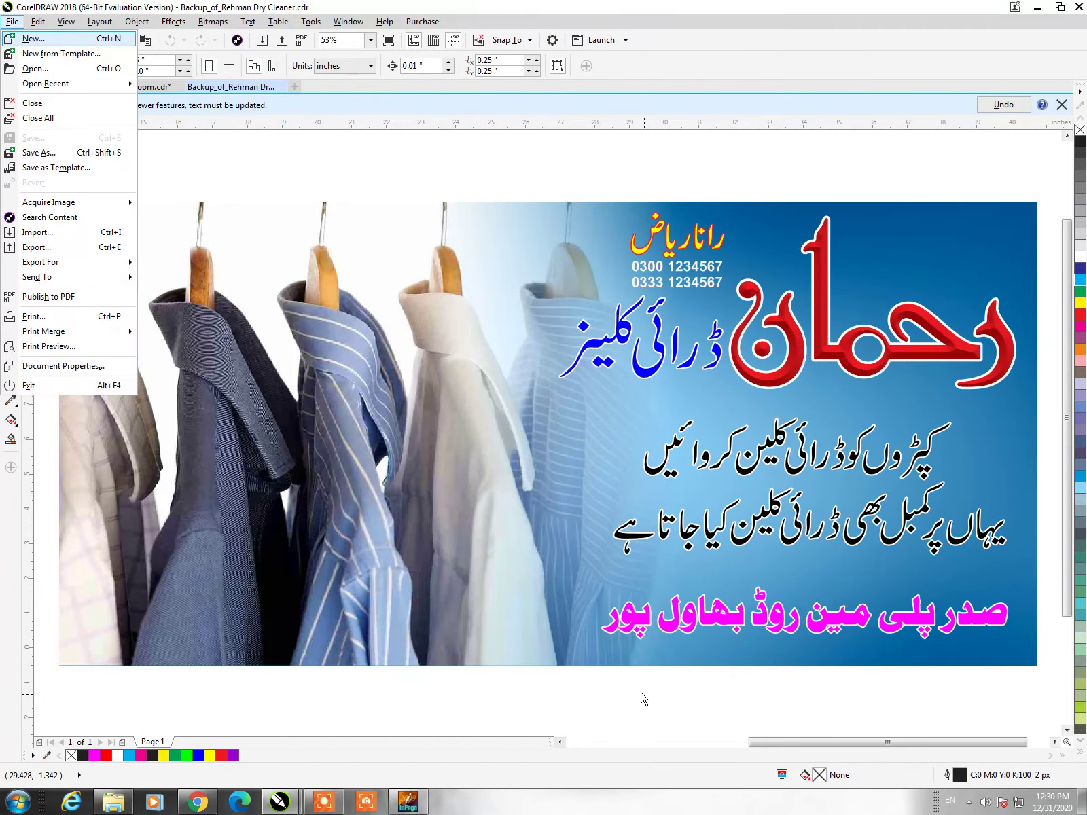
key(Escape)
key(ctrl+v)
key(ctrl+F4)
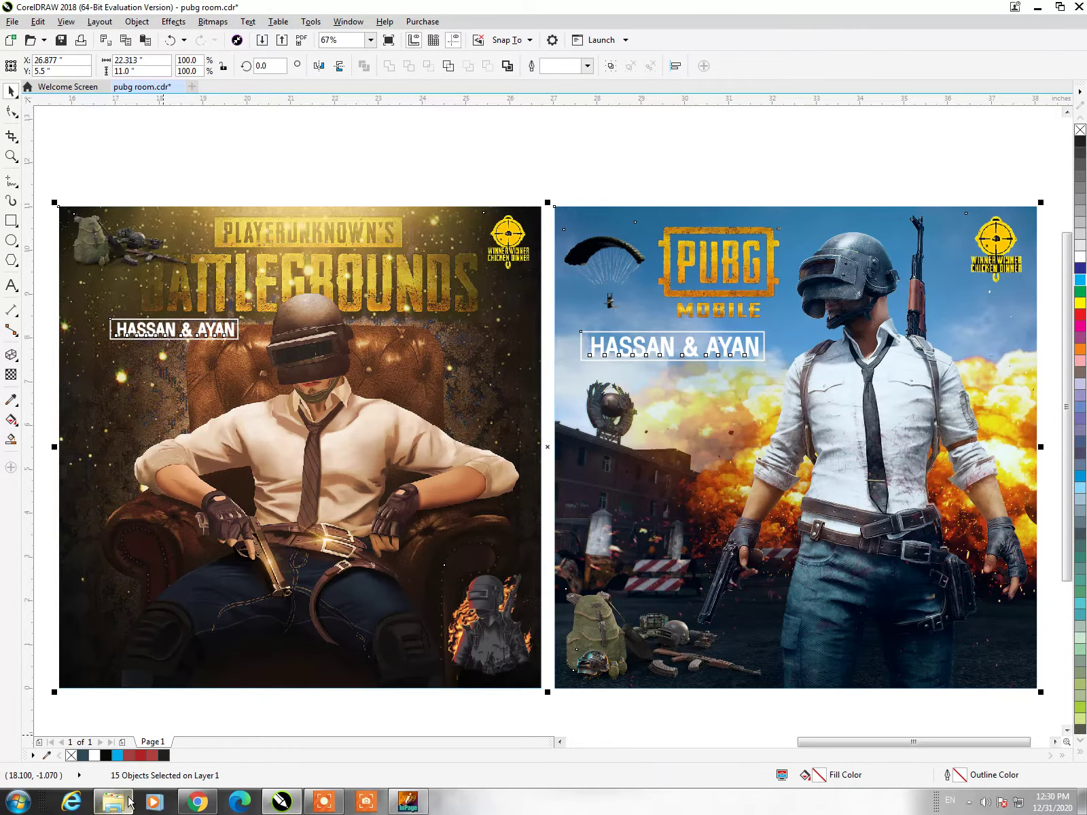
Drag Backup_of_School Diary.cdr from the Part 1 Files folder onto CorelDRAW
click(113, 802)
click(244, 435)
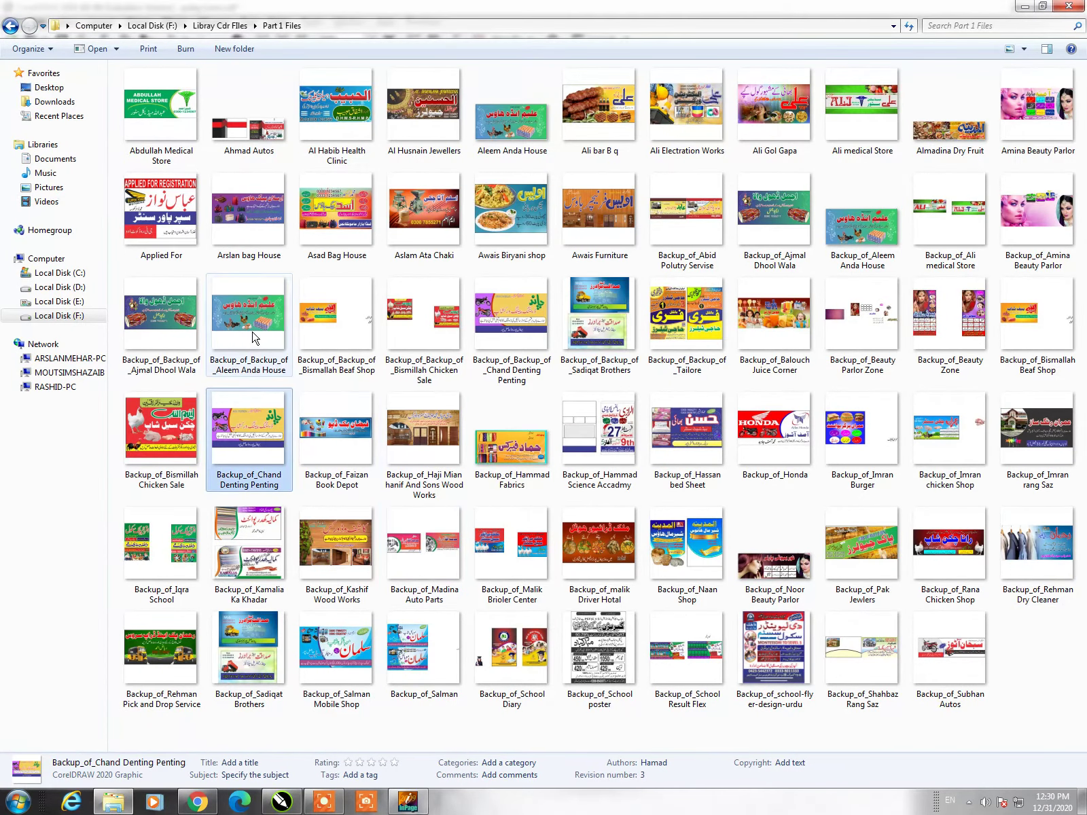
click(172, 437)
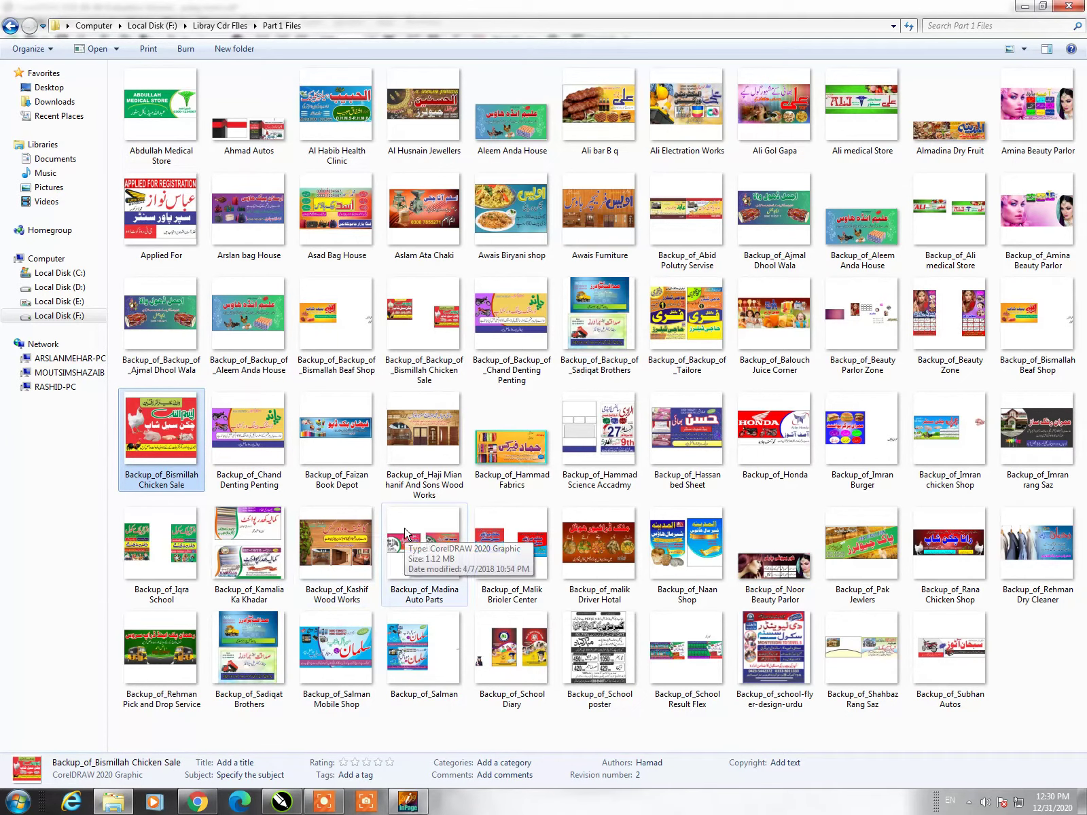
click(513, 655)
drag(513, 656, 802, 80)
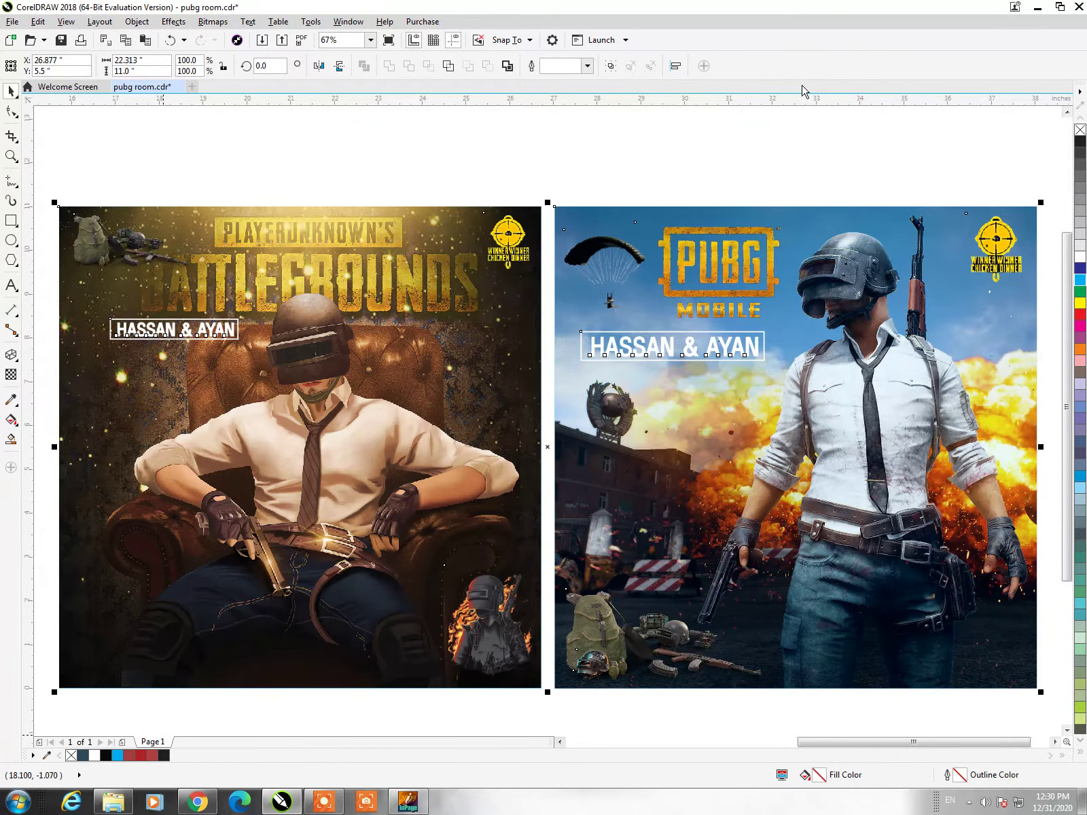
key(alt+Tab)
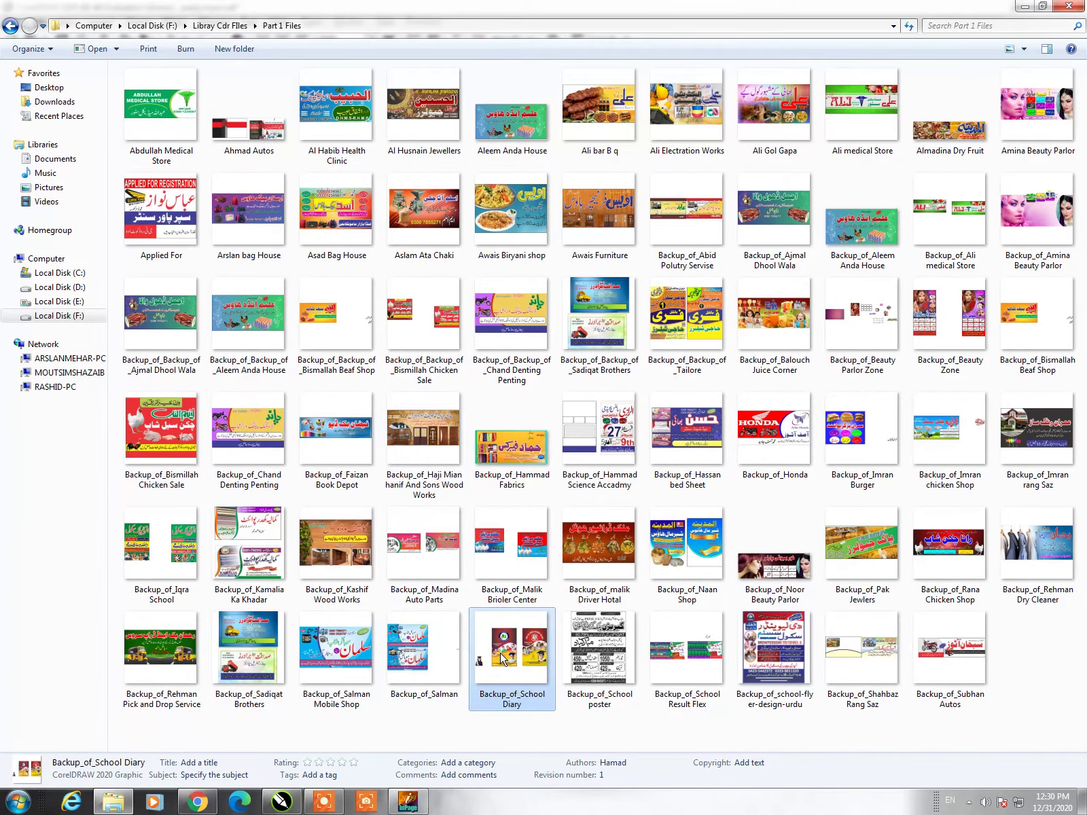
mouse_move(455, 502)
mouse_down()
mouse_move(158, 768)
mouse_move(656, 88)
mouse_up()
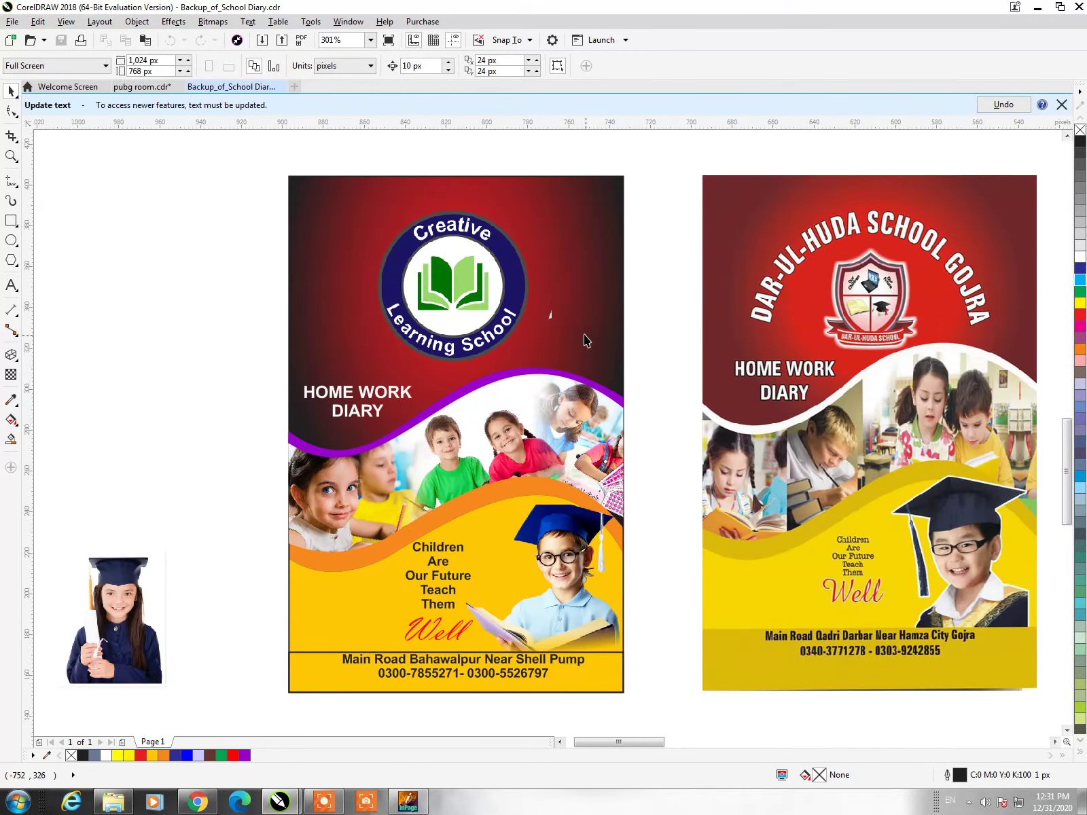
Zoom in on the left and right diary covers in turn
click(559, 267)
click(235, 288)
key(z)
drag(227, 283, 570, 489)
right_click(663, 352)
drag(689, 278, 992, 534)
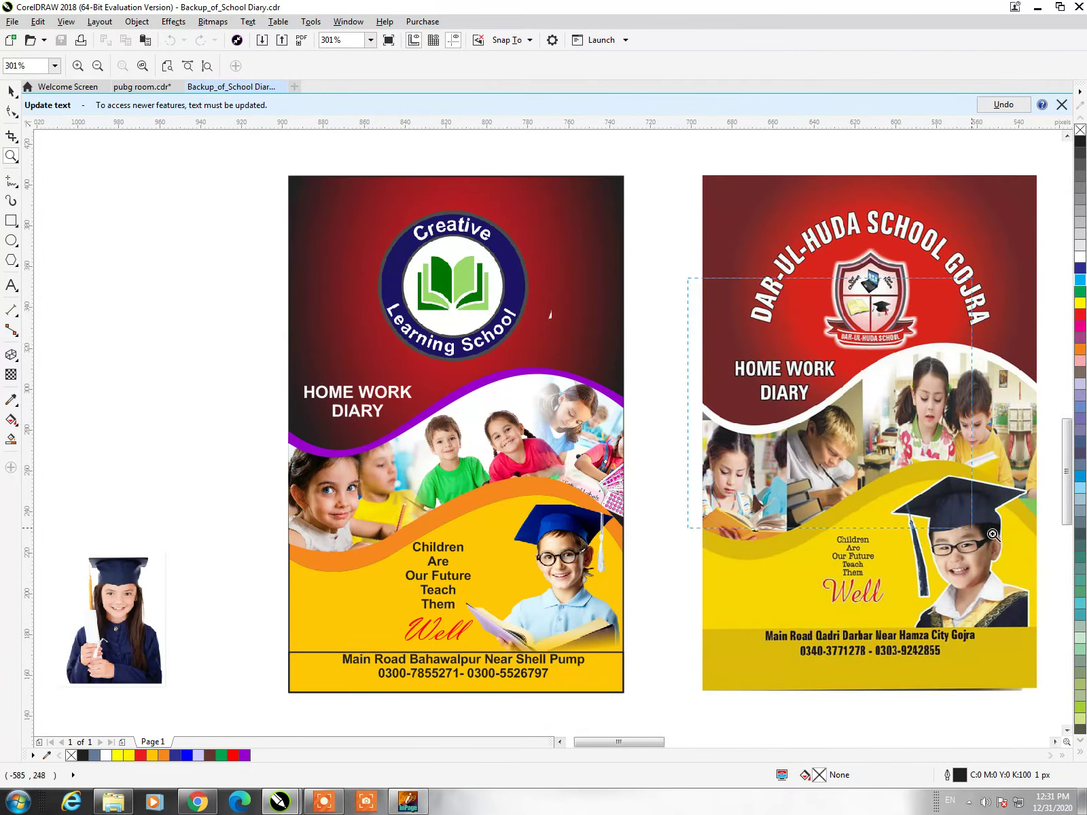
right_click(853, 486)
Close the School Diary document with Ctrl+F4 and bring Explorer forward
key(alt+f)
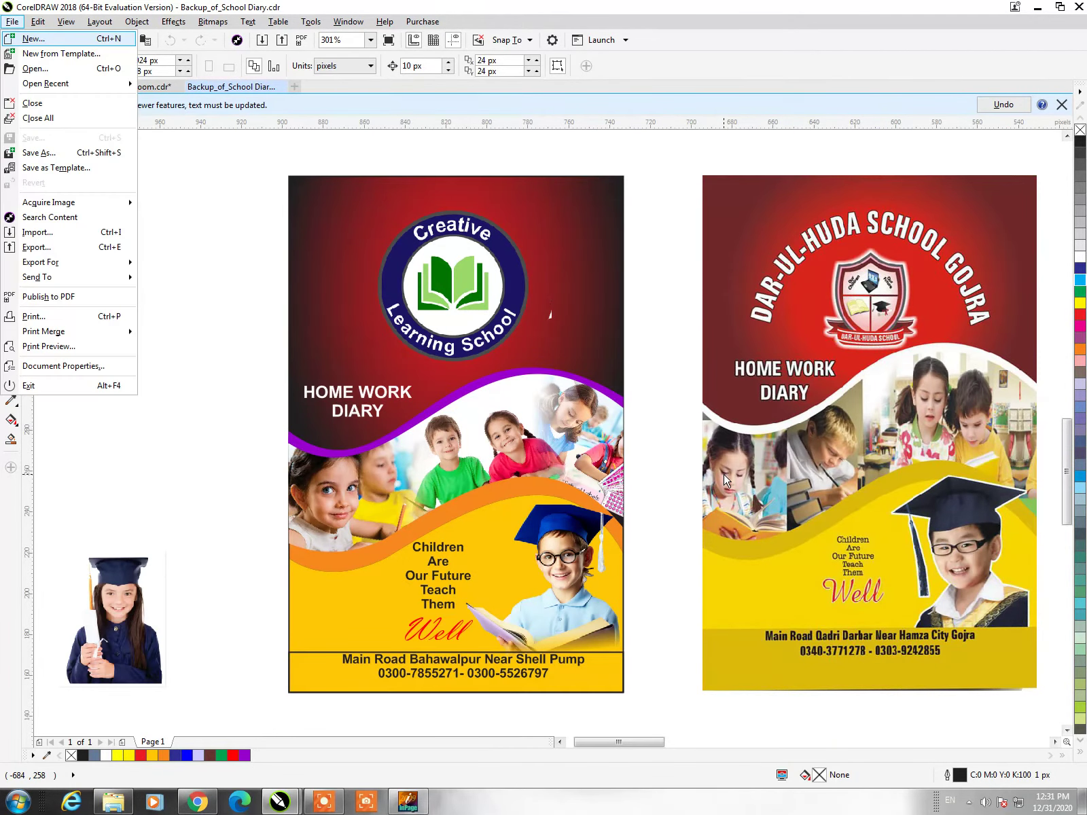
key(Escape)
key(ctrl+F4)
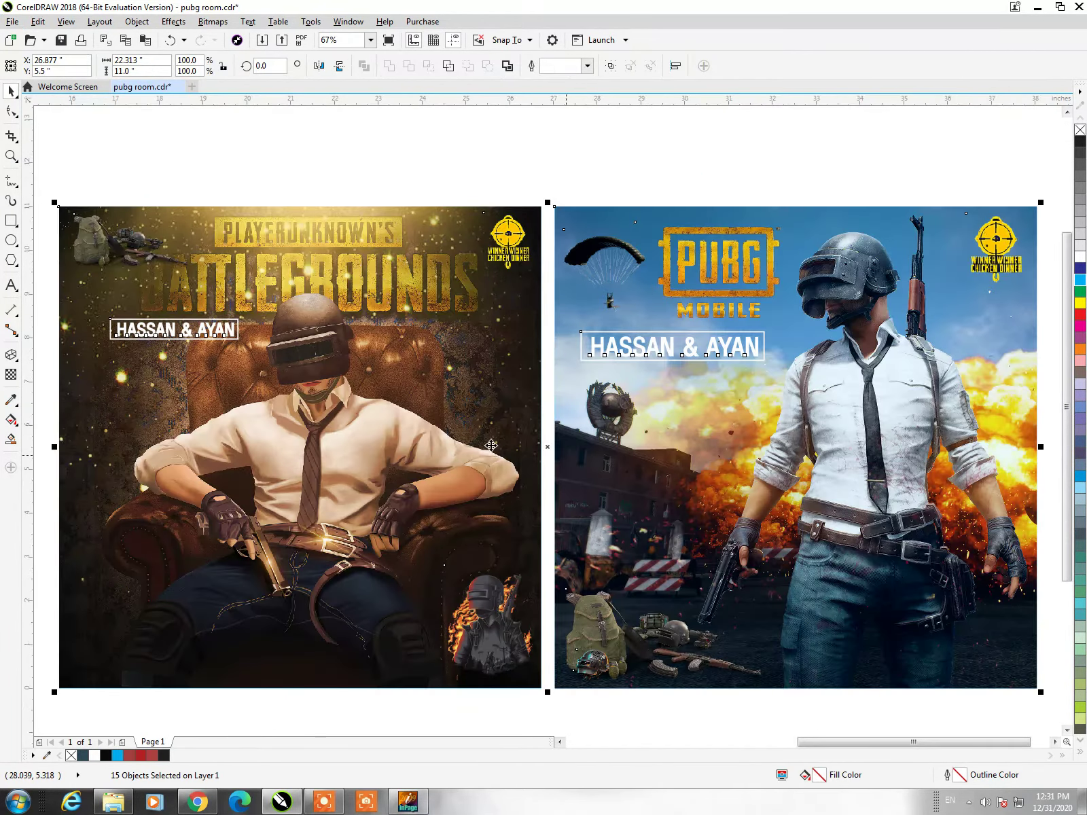
click(97, 806)
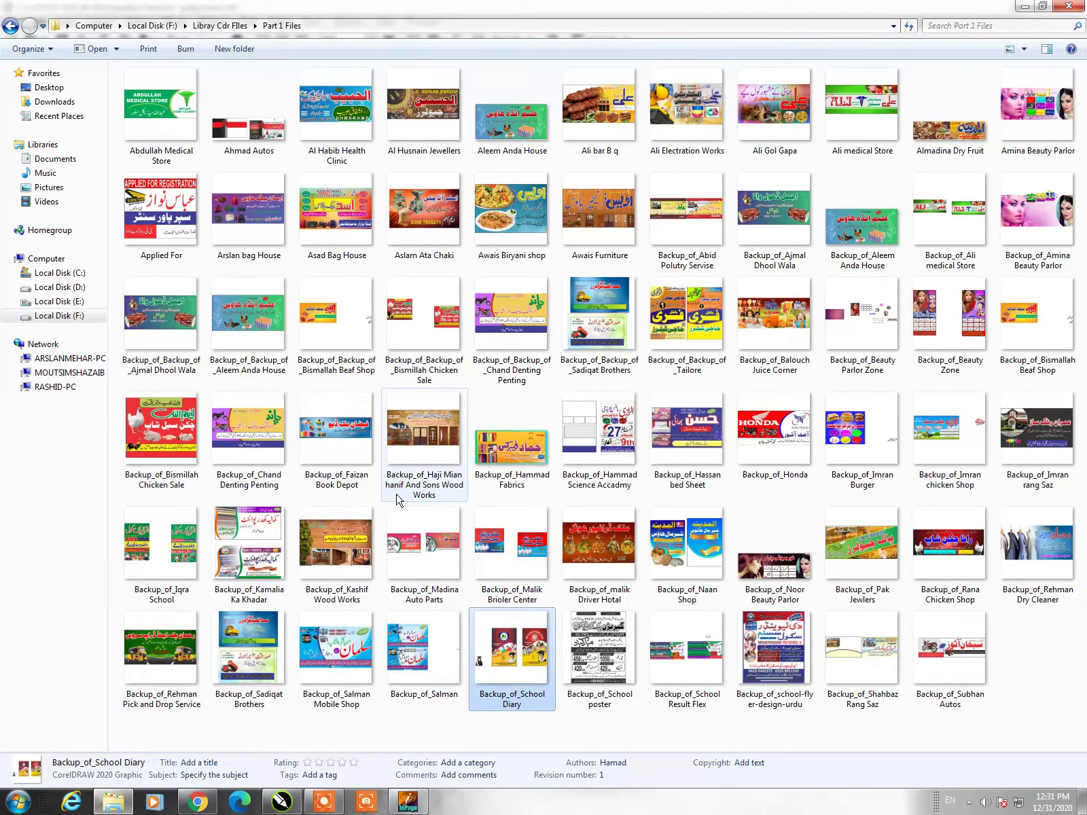
mouse_move(424, 485)
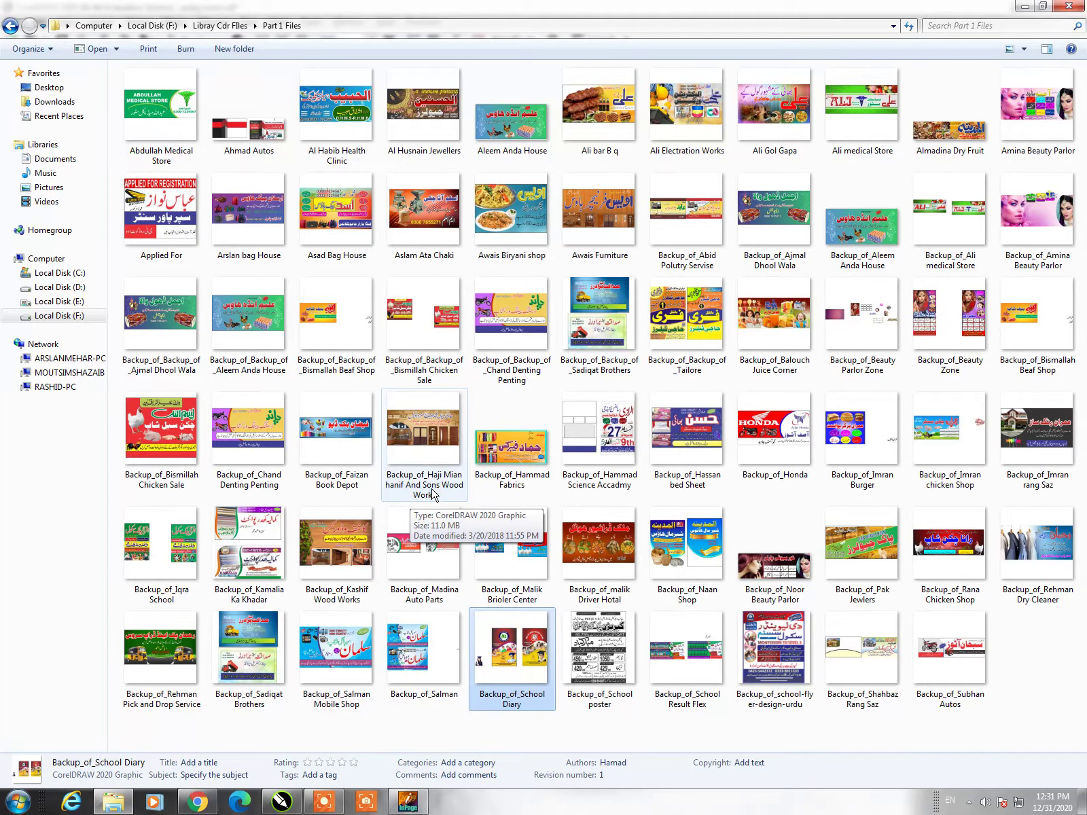
Open the Subhan Autos design in CorelDRAW from the folder
click(511, 476)
click(861, 680)
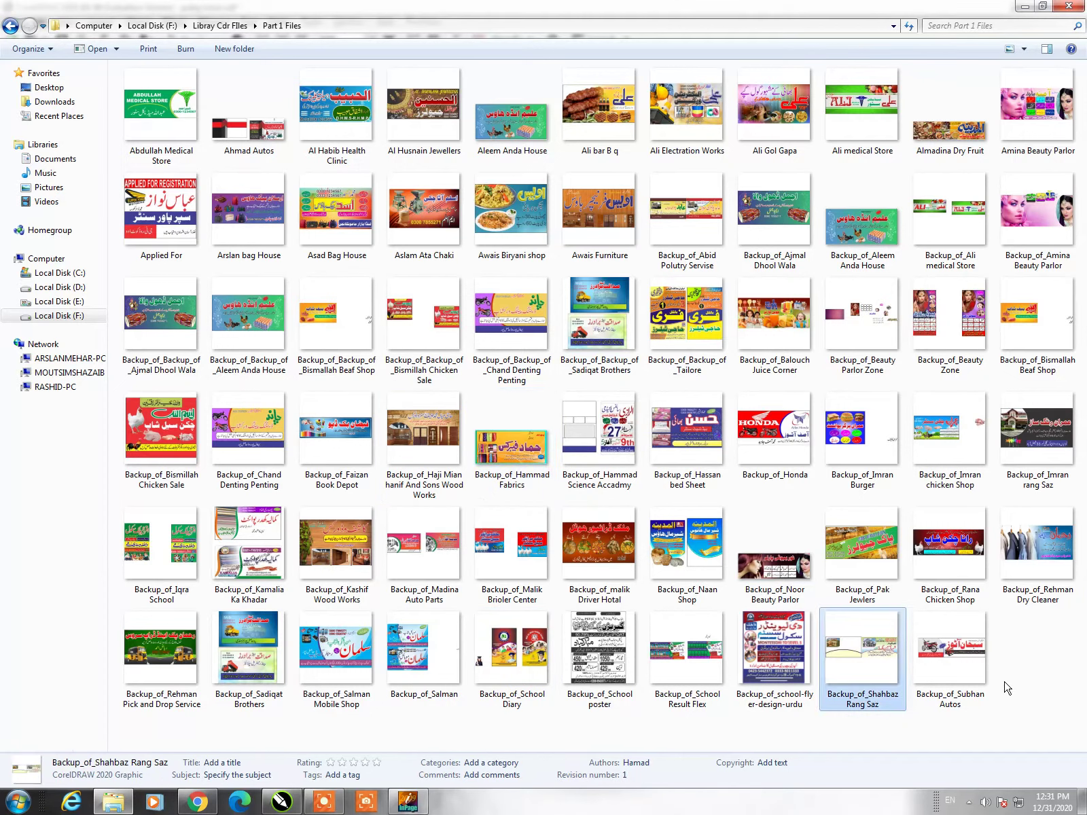
drag(968, 693, 288, 809)
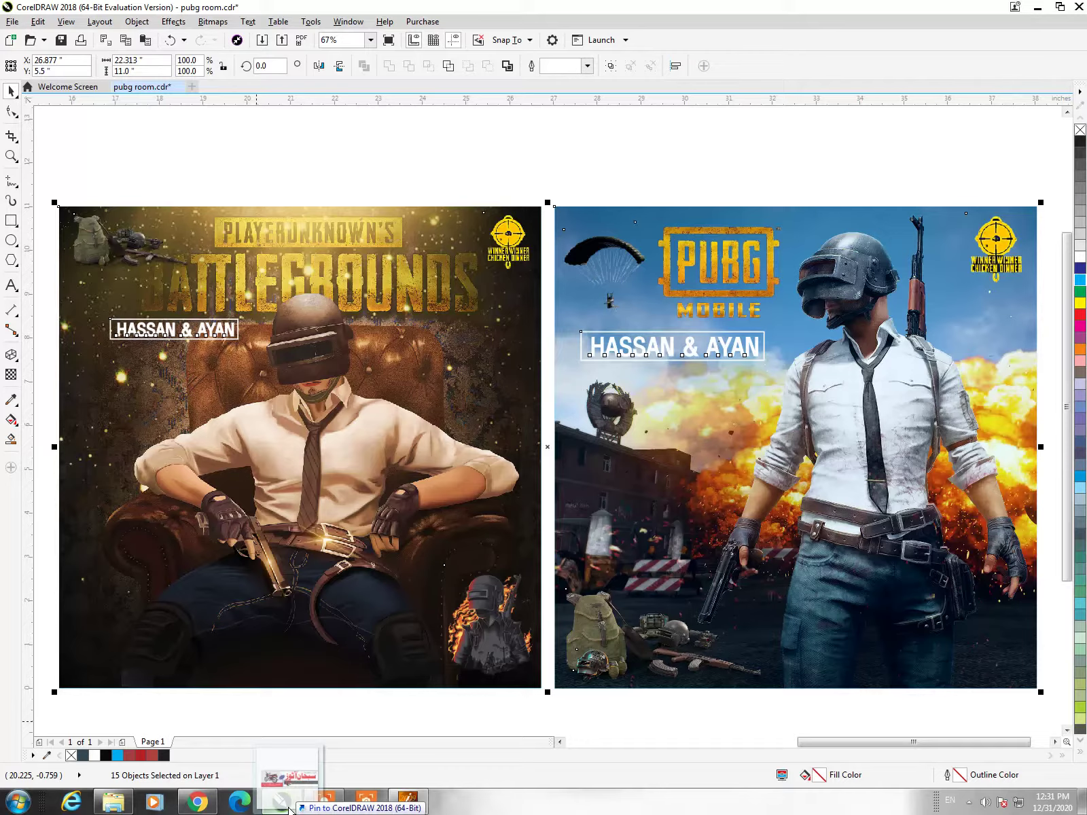
drag(289, 808, 604, 229)
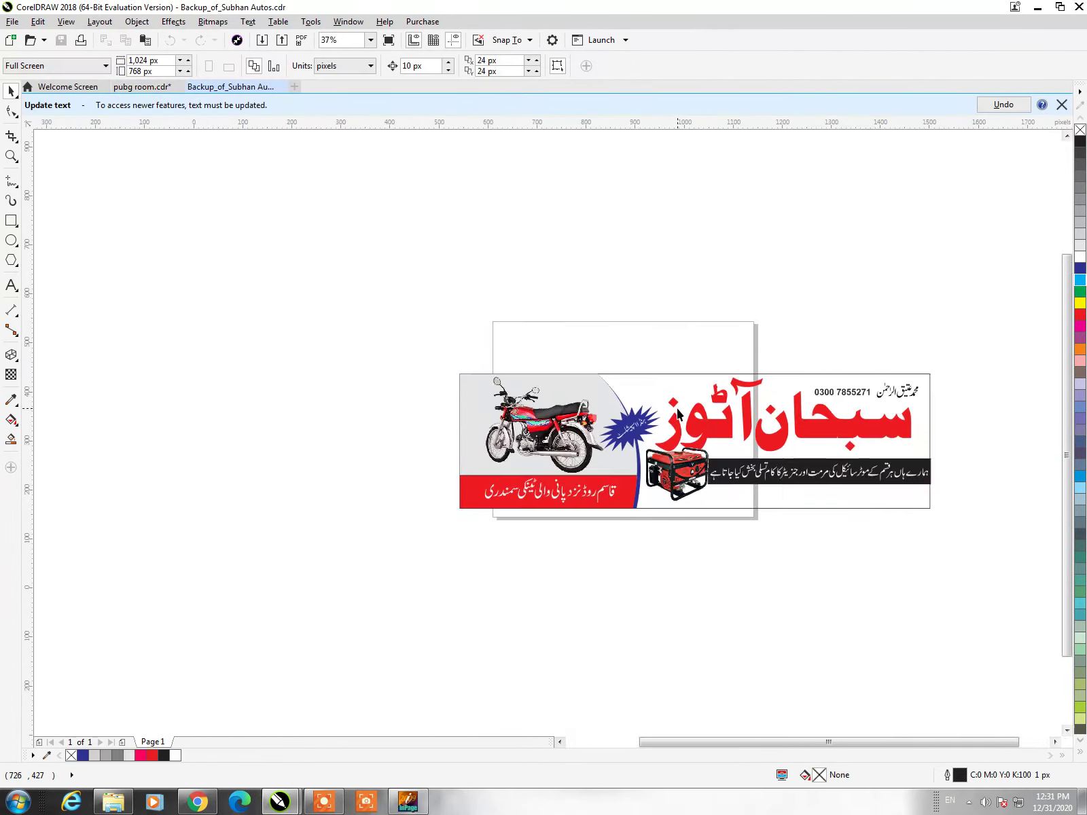
Inspect the Subhan Autos banner, undoing an accidental nudge and selecting the banner group
drag(638, 408, 644, 408)
key(ctrl+z)
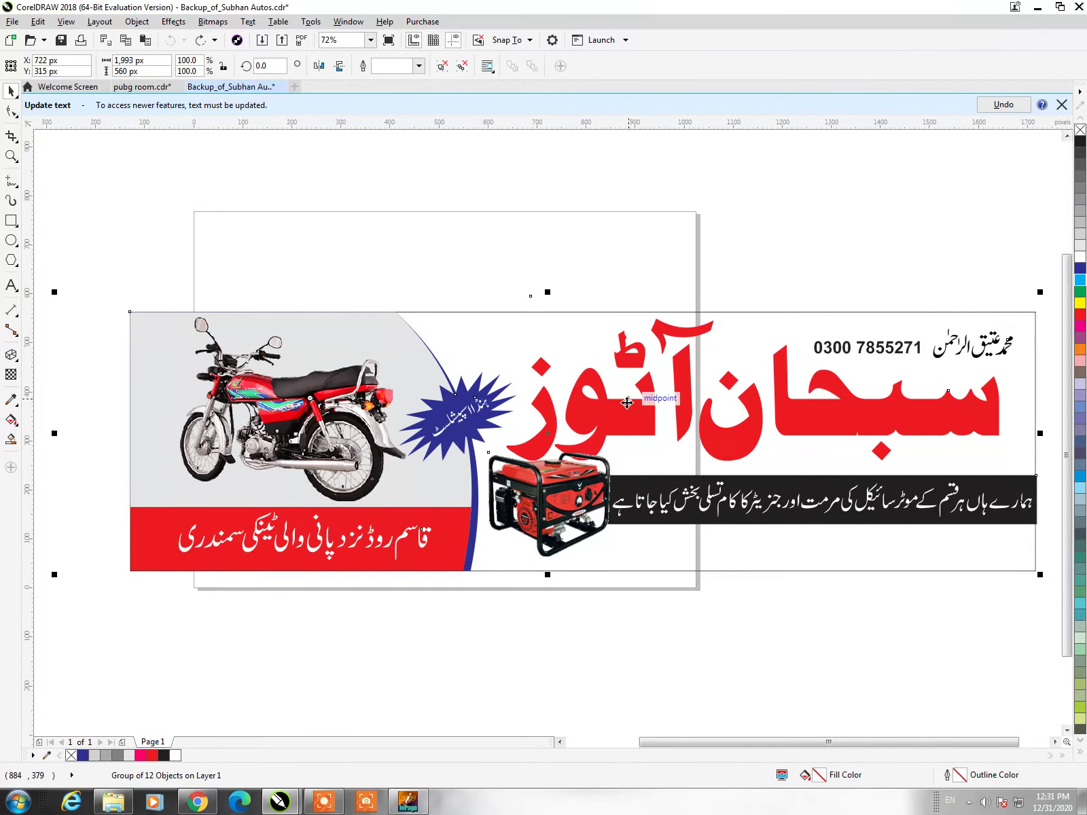
click(575, 246)
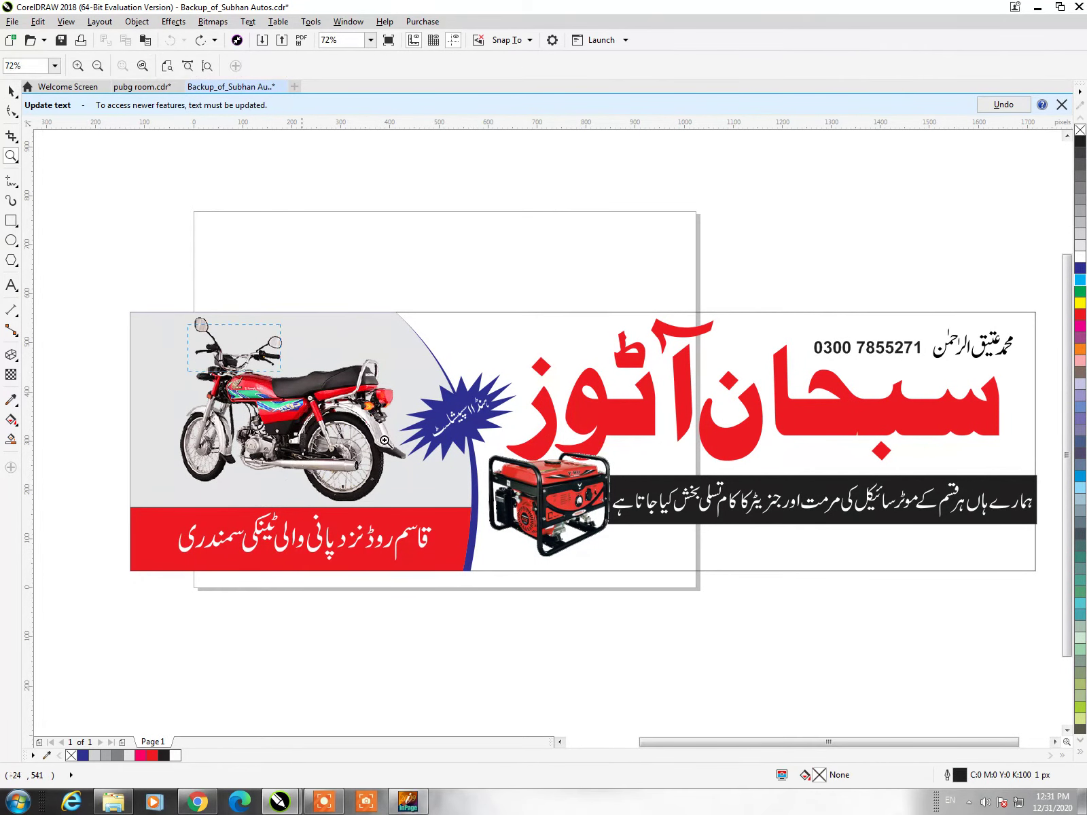
scroll(246, 395, up, 3)
scroll(247, 395, down, 3)
click(602, 486)
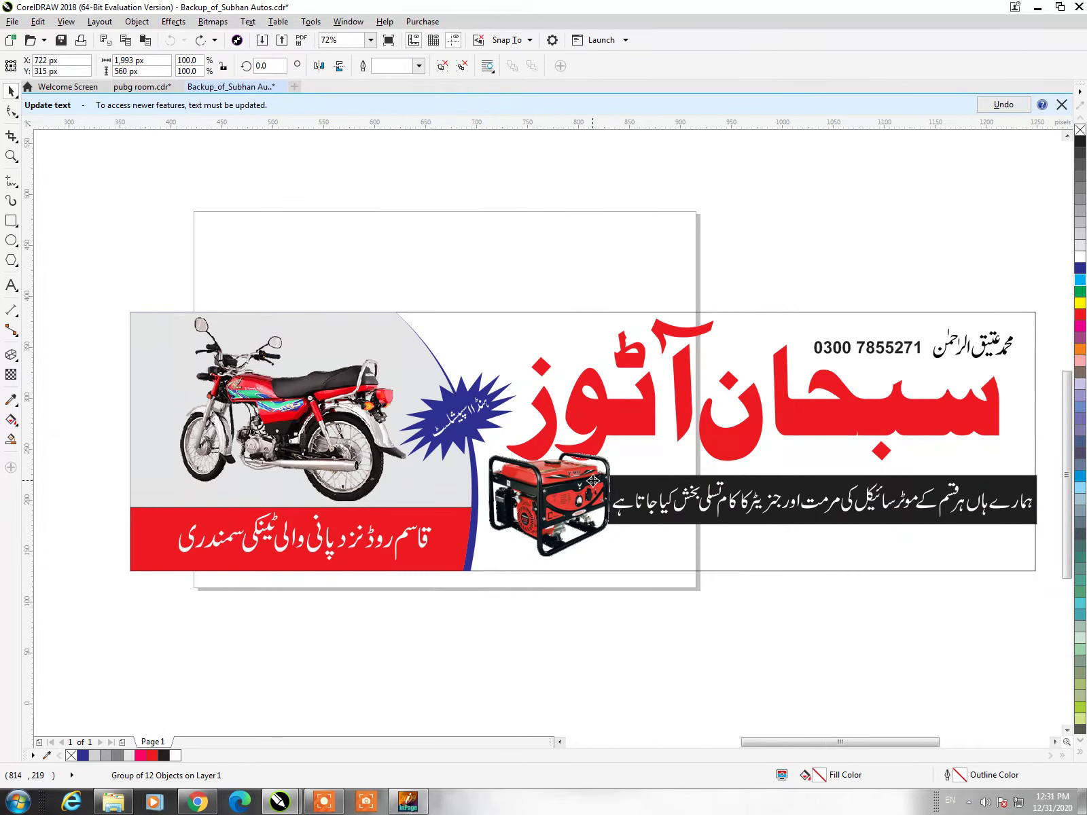
scroll(601, 486, up, 2)
scroll(573, 272, down, 2)
Close the Subhan Autos banner without saving
key(alt+f)
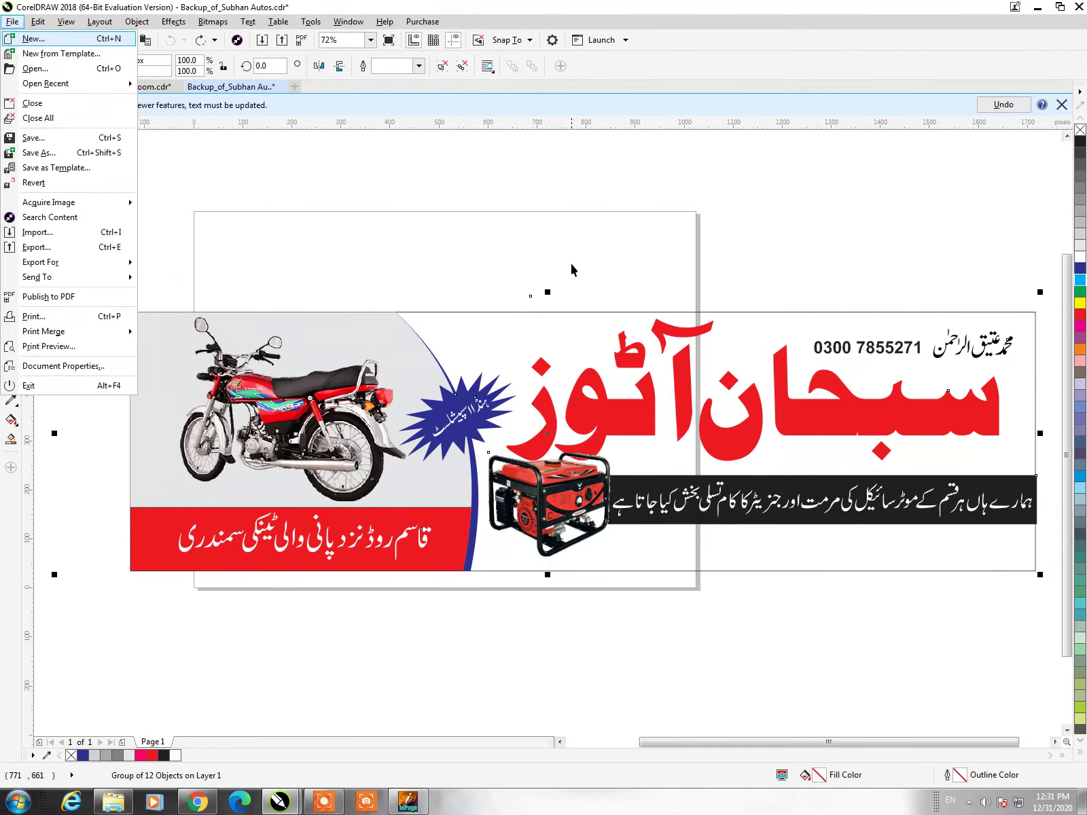
key(c)
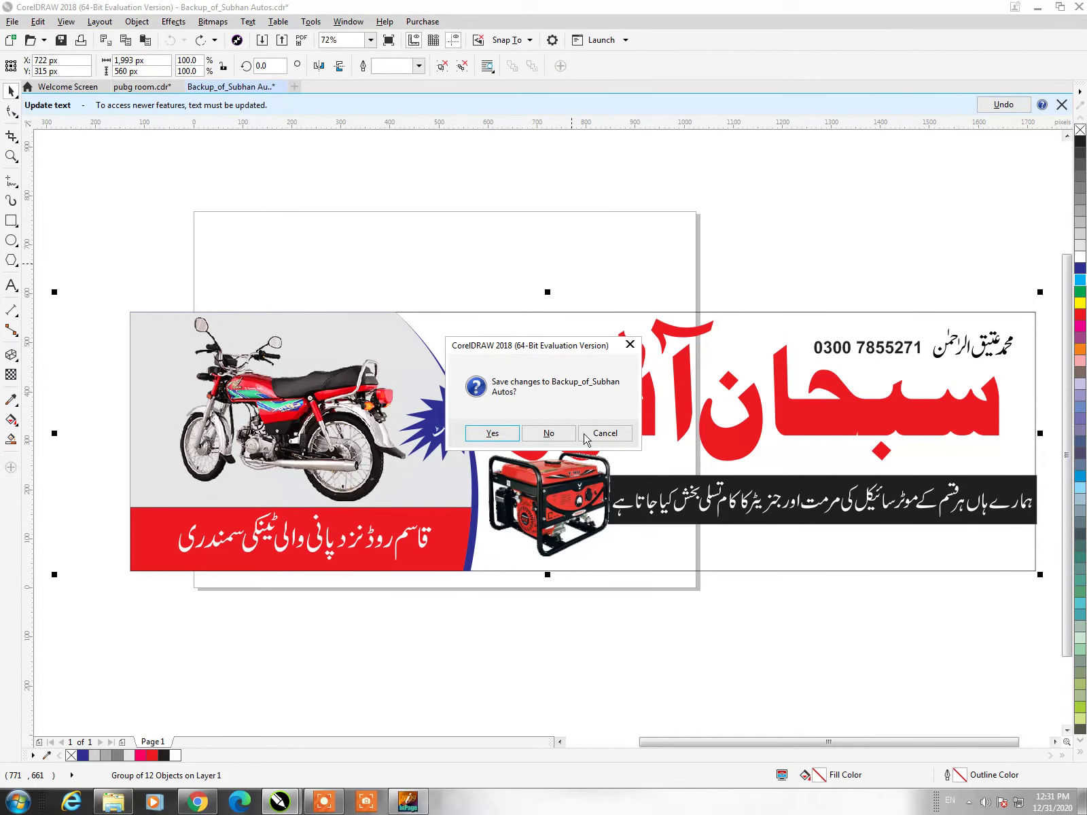
click(564, 433)
Open Backup_of_Rehman Pick and Drop Service.cdr in CorelDRAW from the folder
click(123, 807)
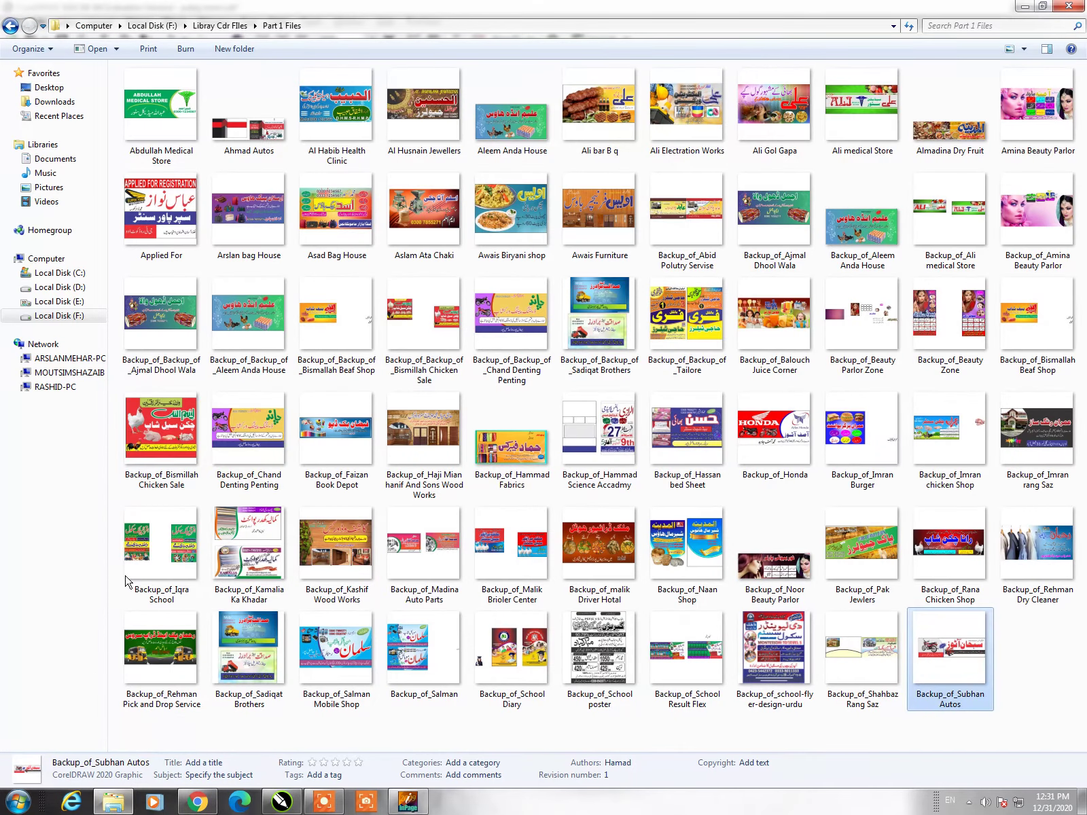
click(191, 451)
drag(170, 649, 284, 805)
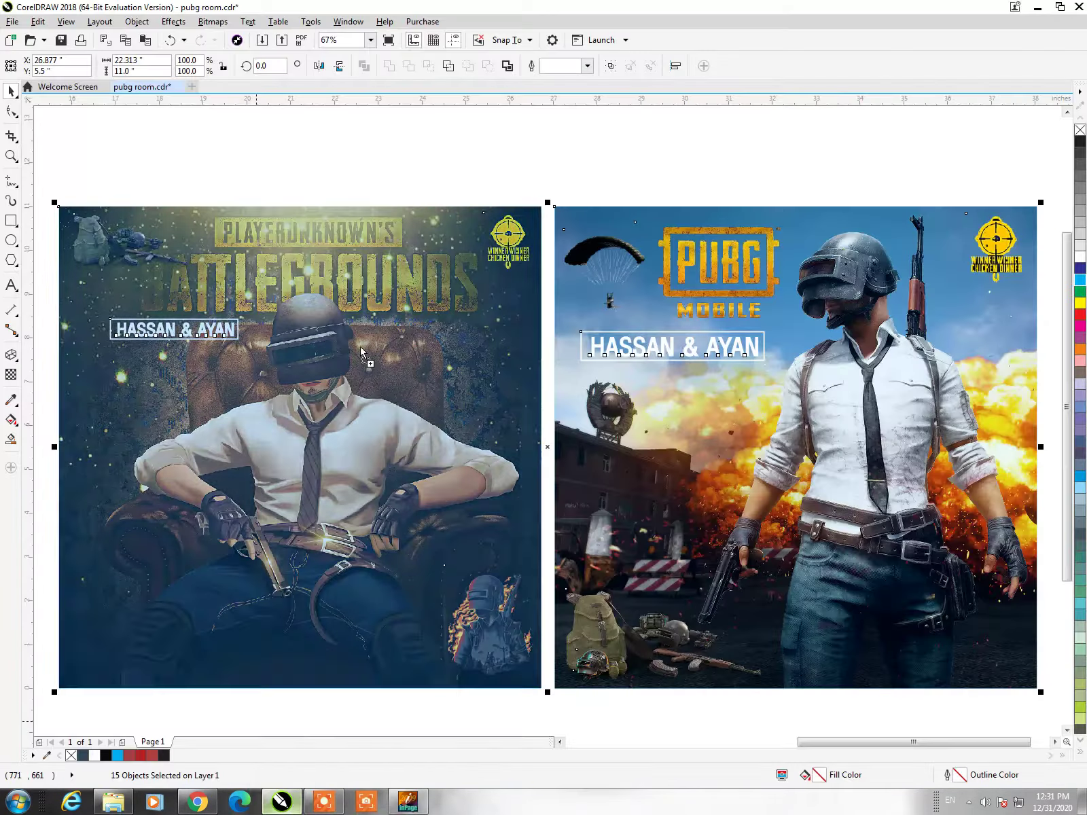
drag(284, 805, 668, 386)
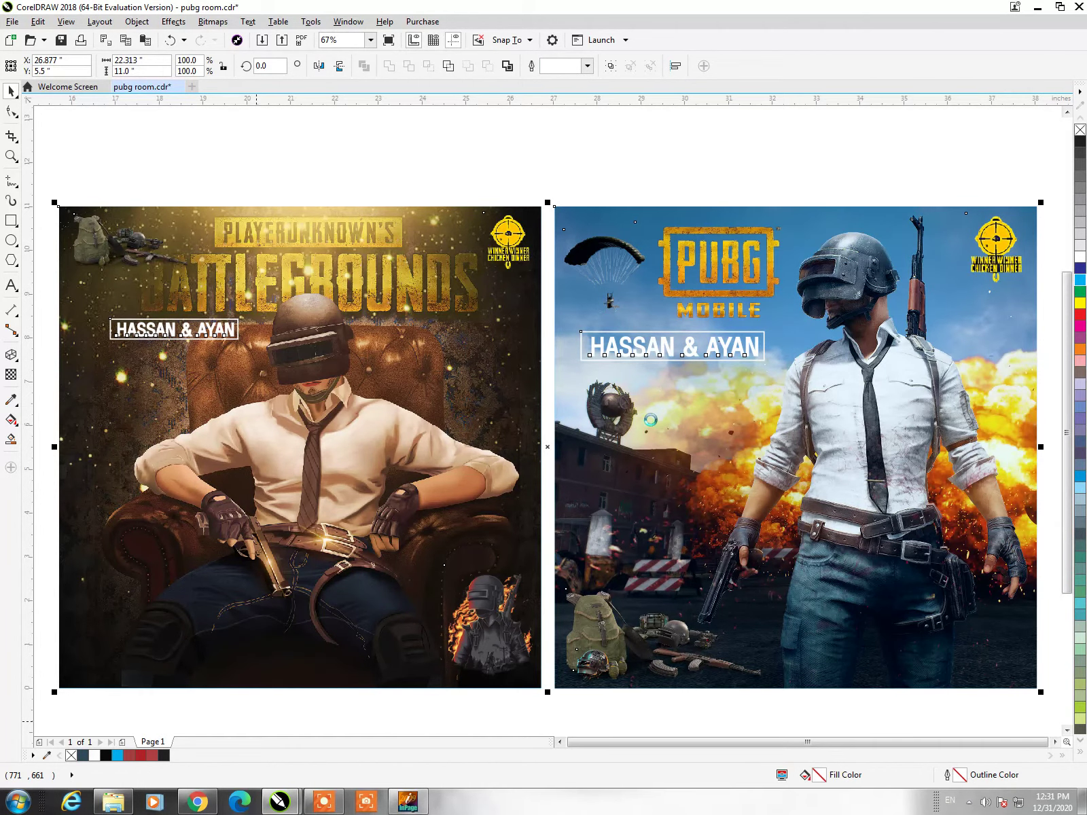
drag(595, 415, 593, 409)
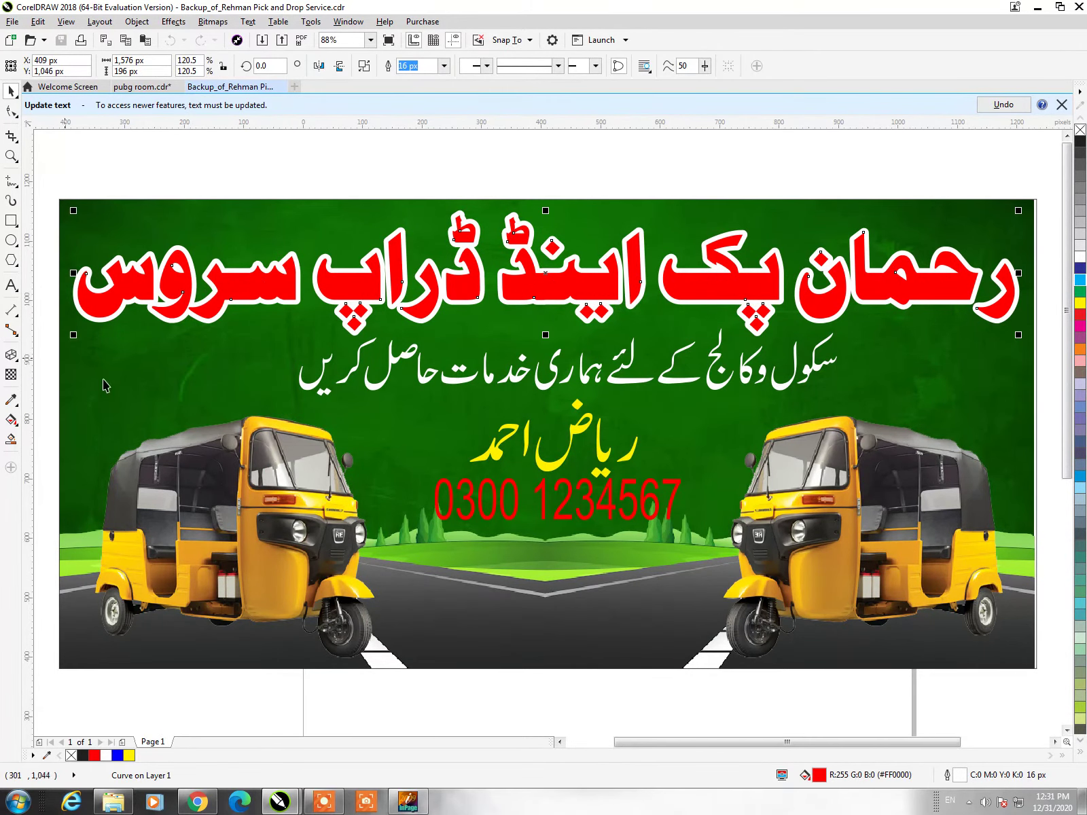
Close the Rehman banner and open Backup_of_Backup_of_Tailore.cdr from the folder
key(alt+f)
key(c)
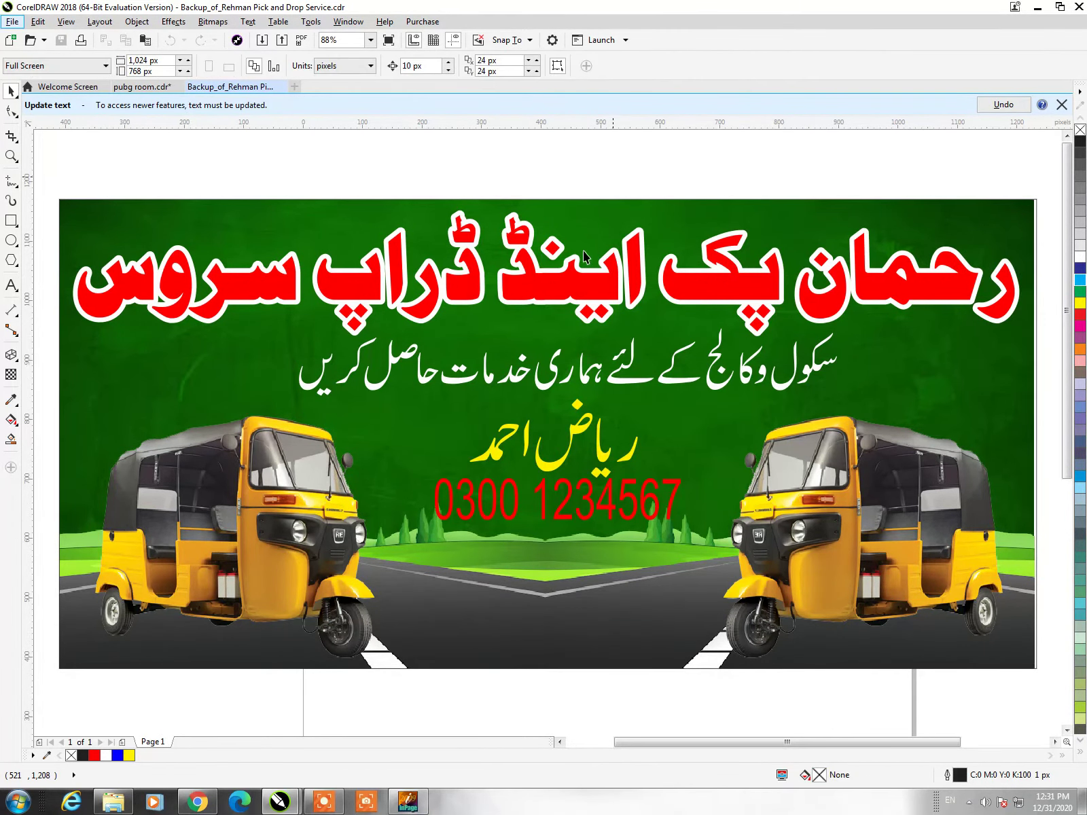
click(112, 802)
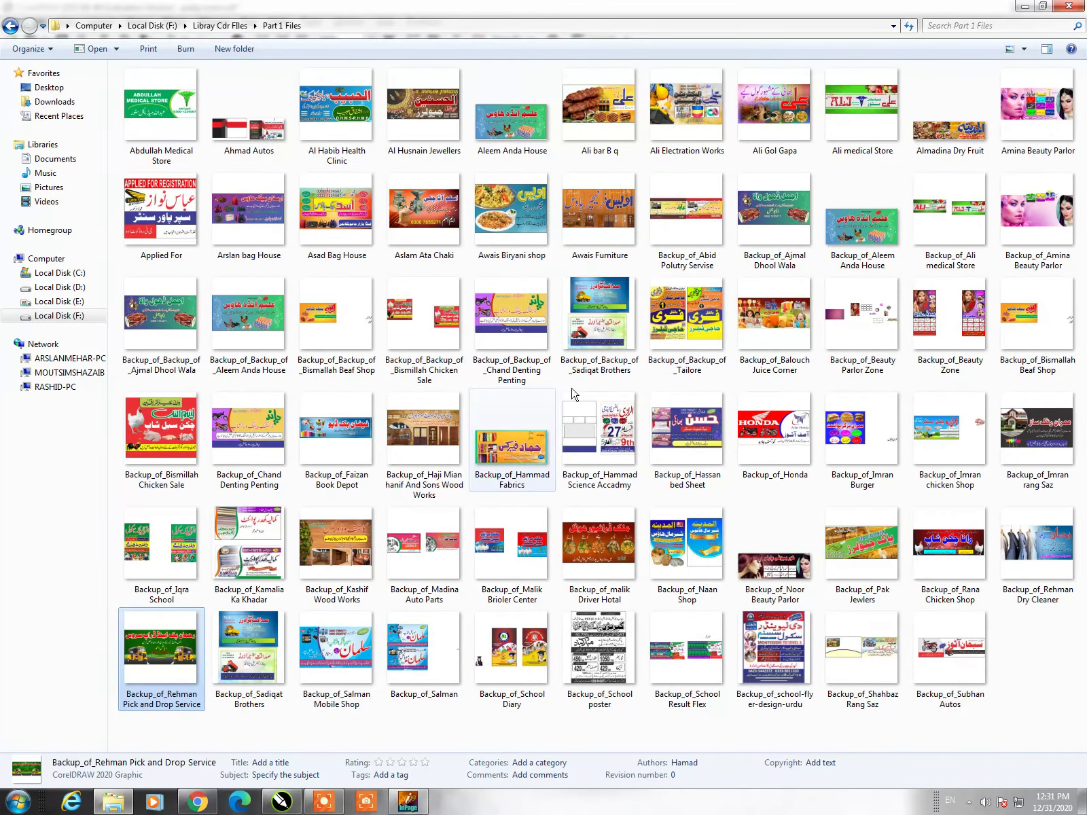
click(626, 318)
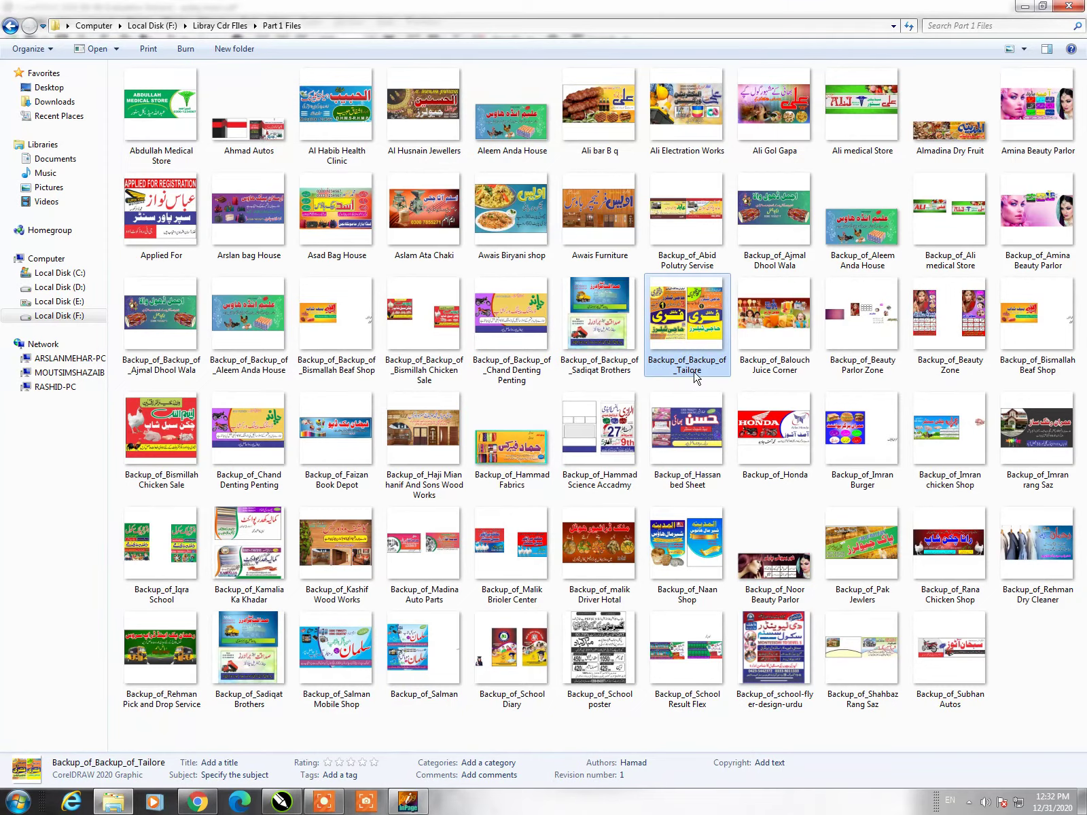
click(281, 801)
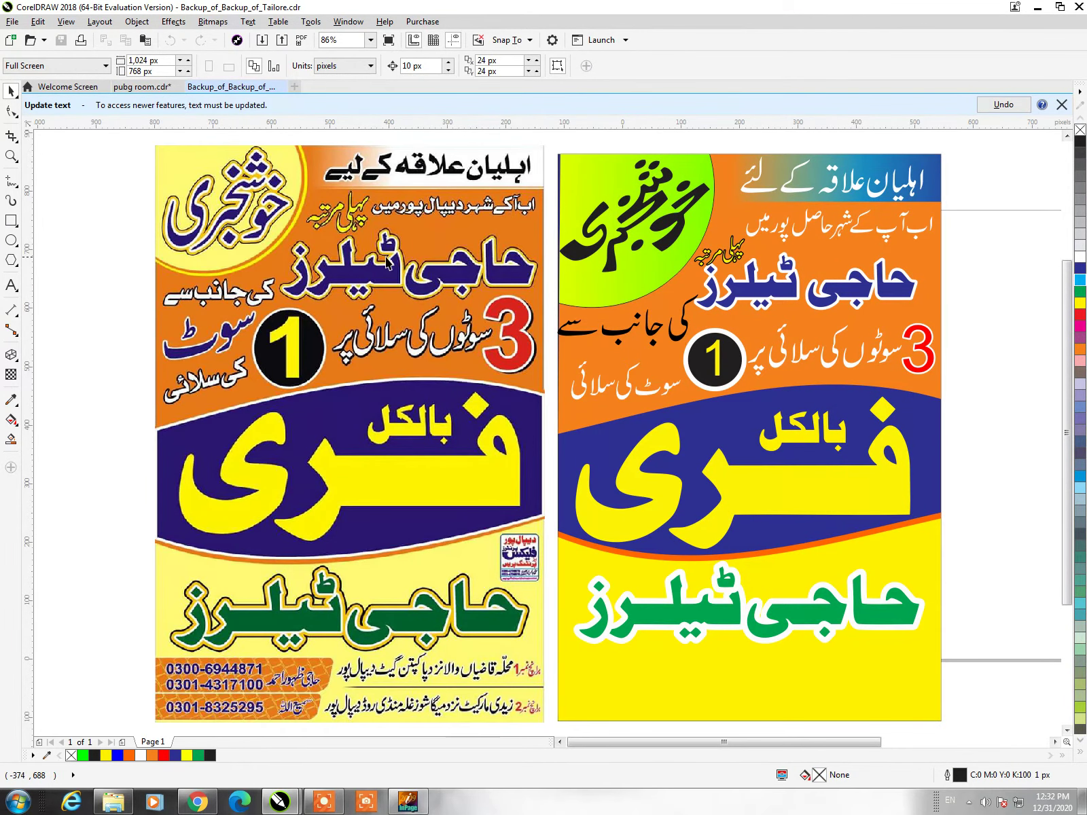
Select pictures on both Tailore flyers, then close the file discarding changes
click(636, 254)
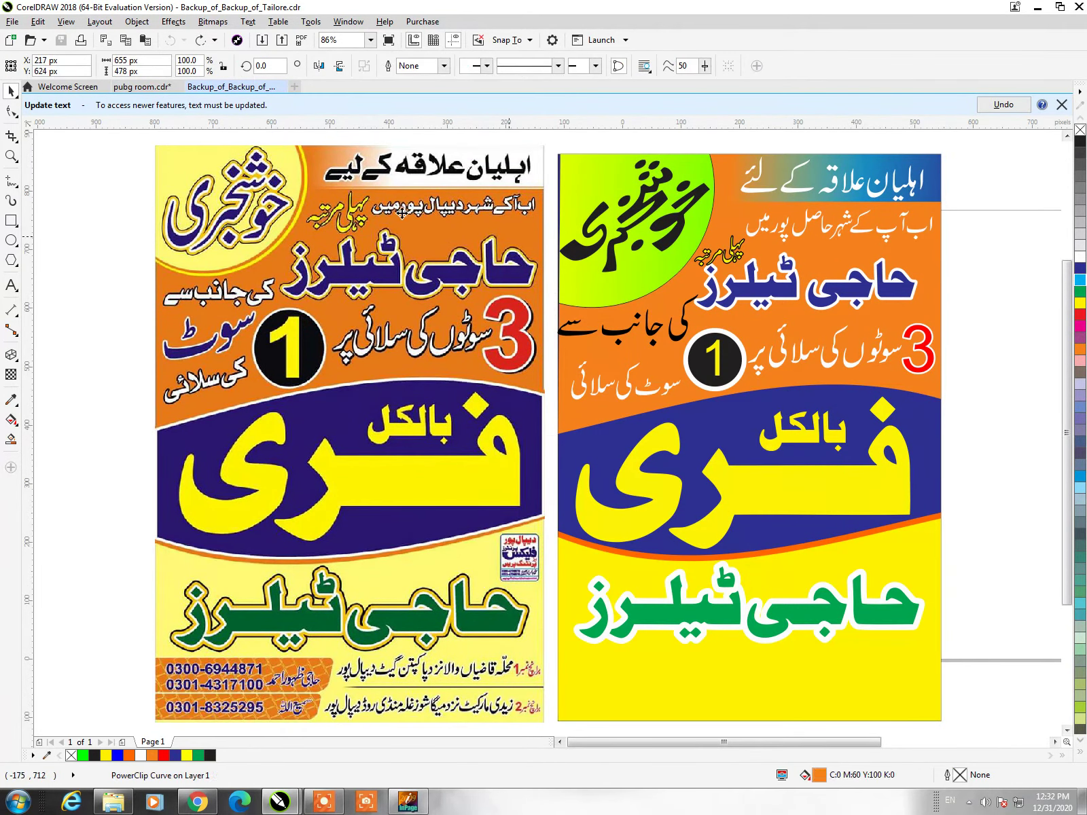
drag(352, 311, 353, 319)
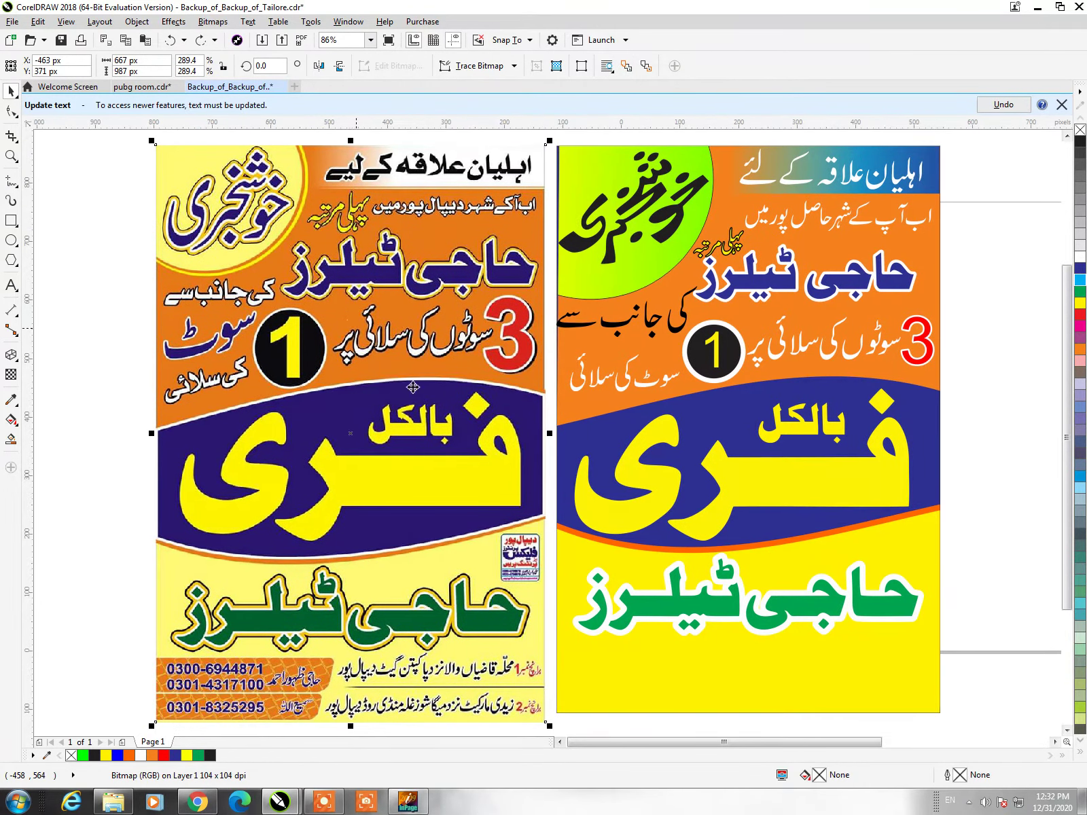
key(alt+f)
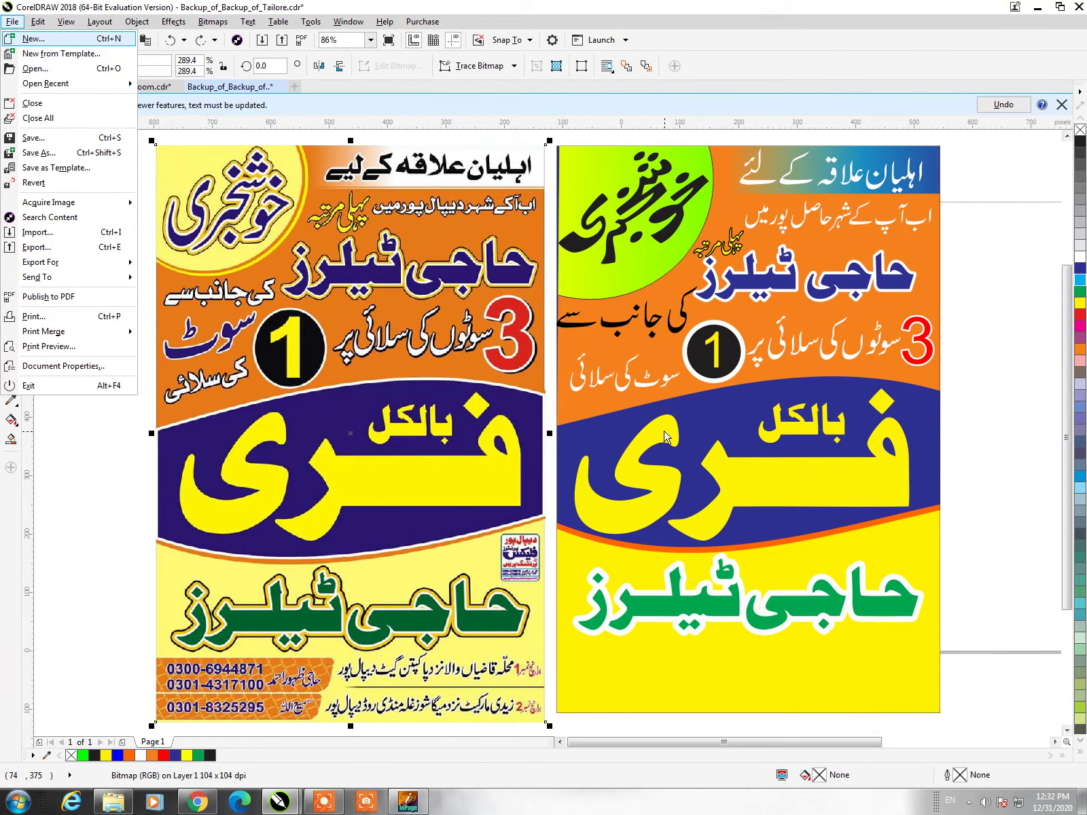
key(c)
click(596, 434)
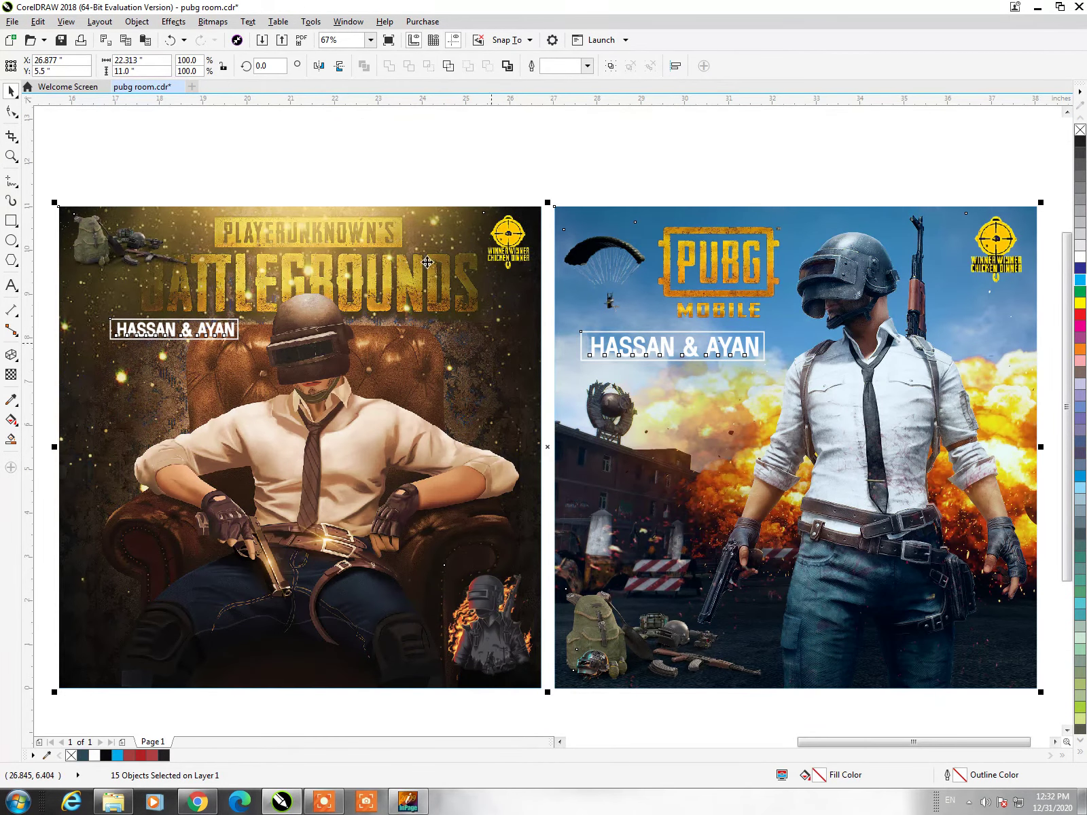
scroll(283, 279, down, 3)
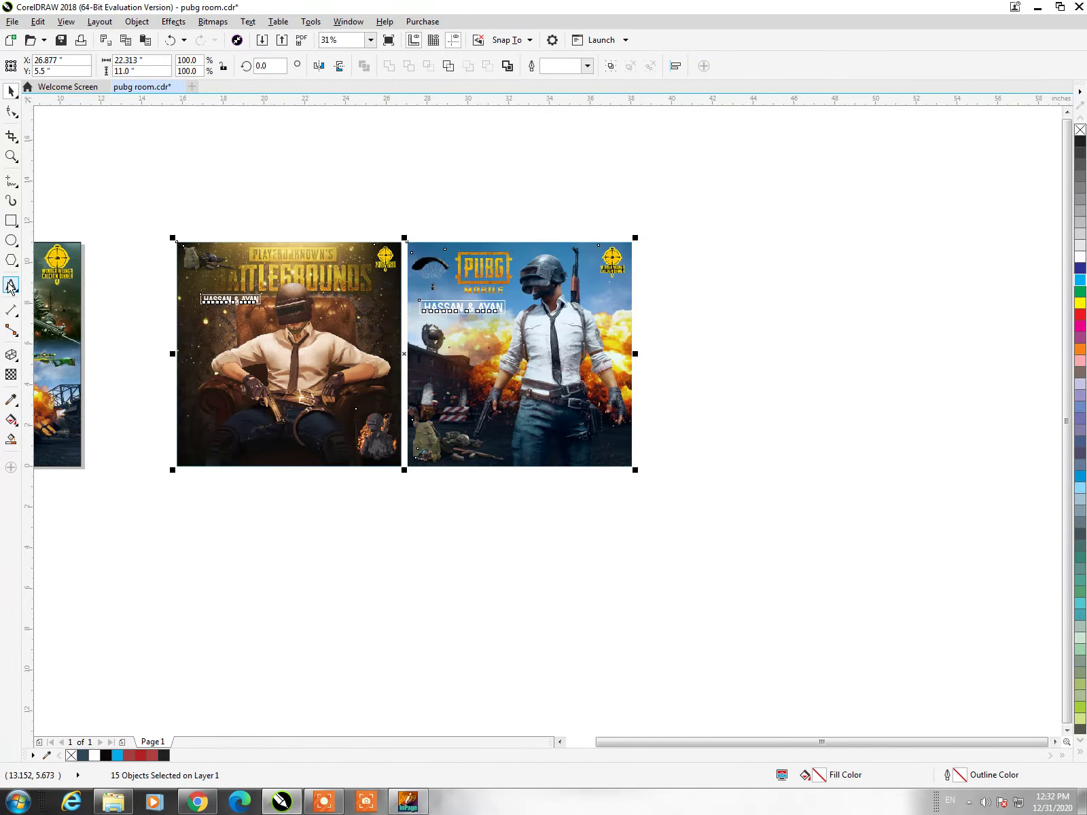
Save pubg room.cdr and create a new blank document
click(260, 197)
key(alt+f)
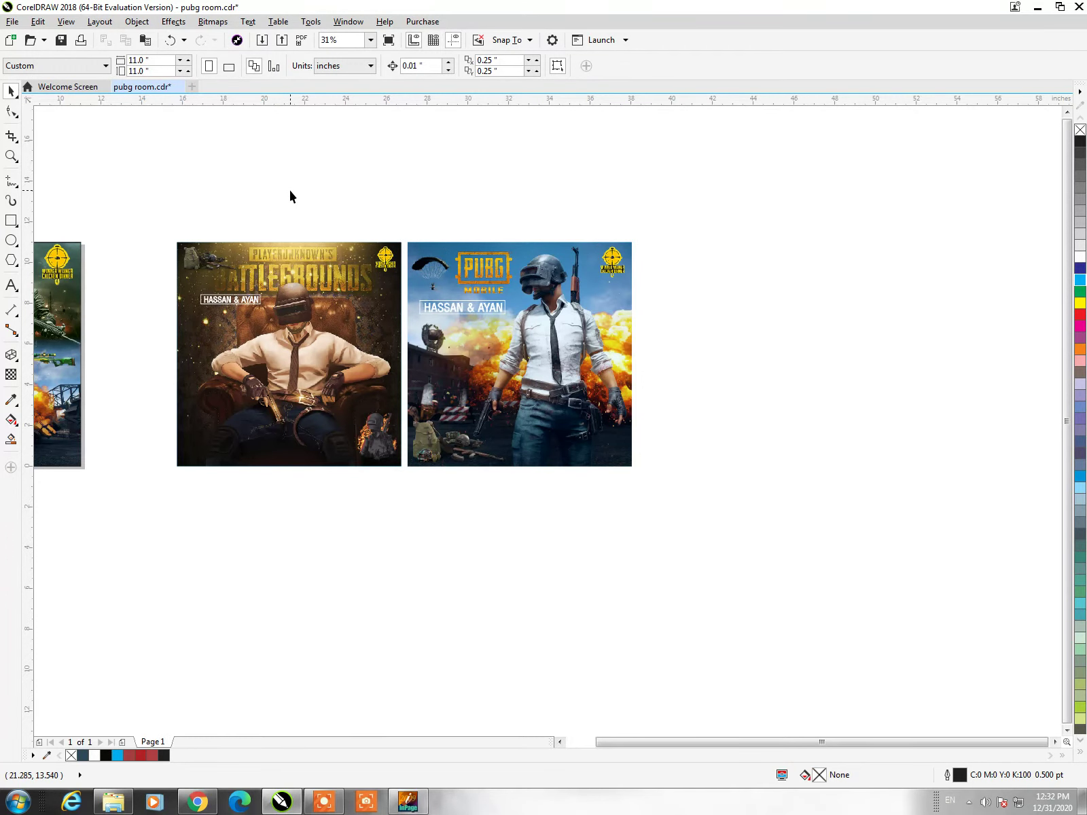
key(ctrl+s)
key(ctrl+n)
Place a text object beside the page and type a short note
key(F8)
click(322, 286)
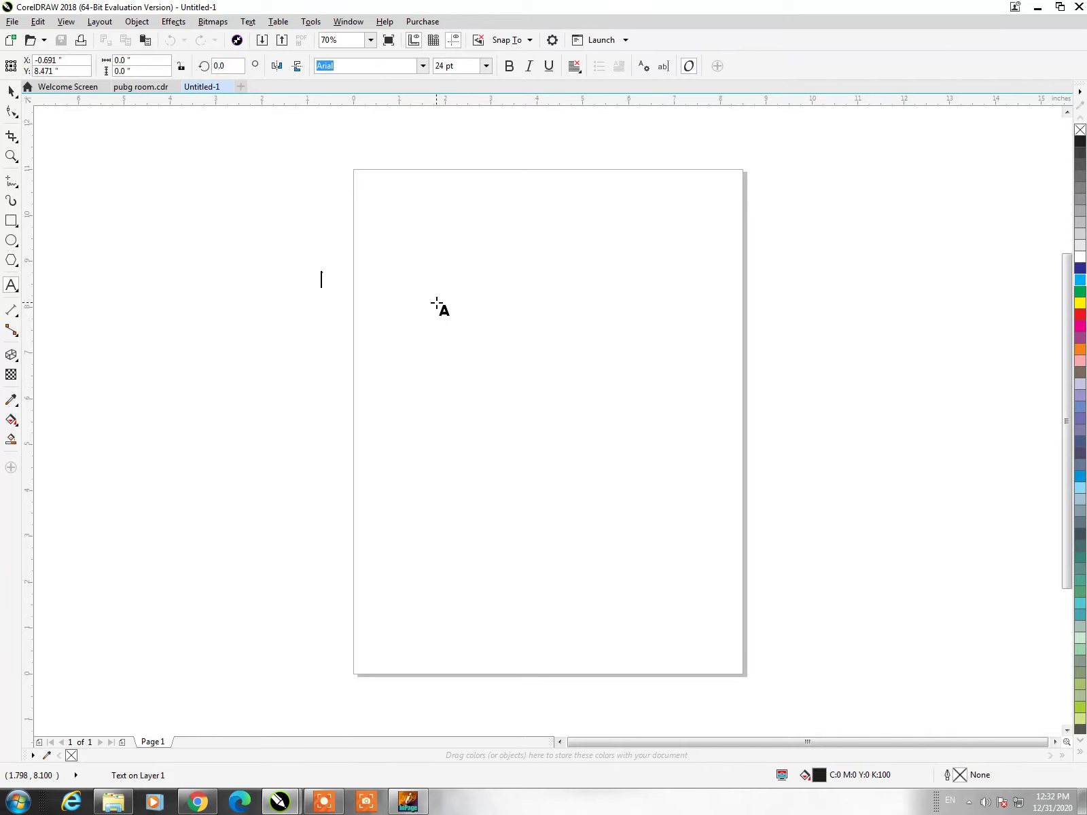
key(BackSpace)
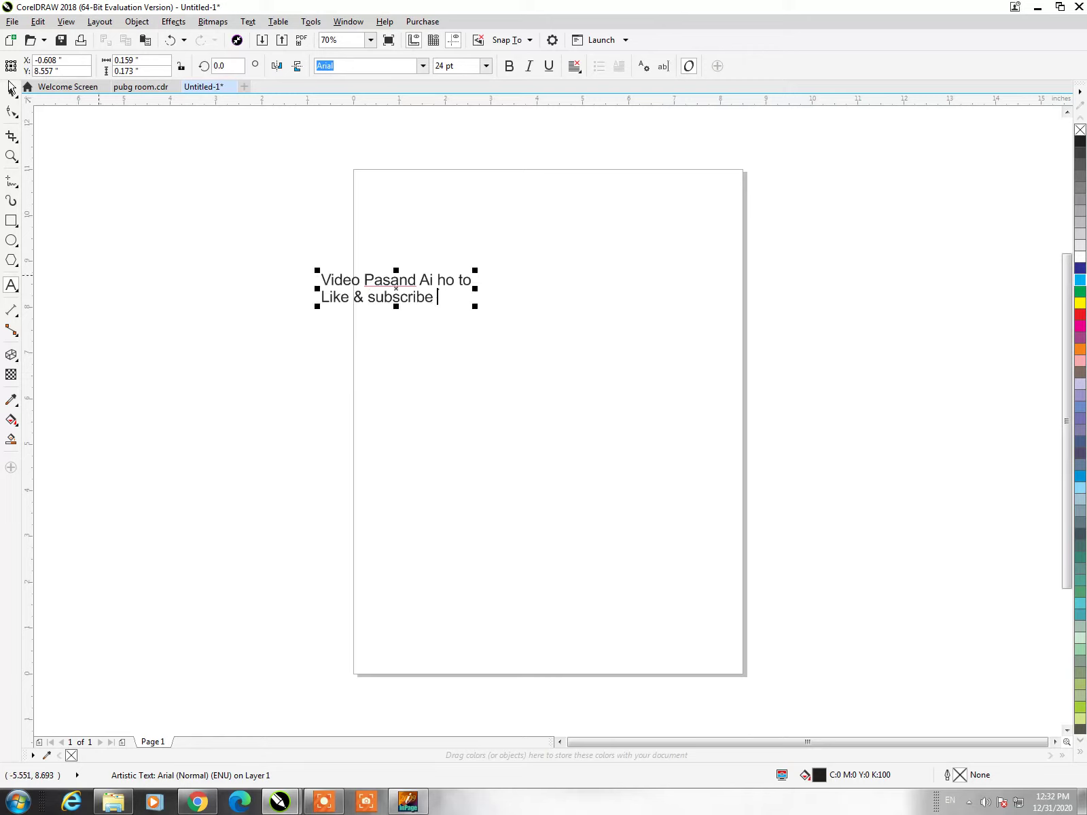
click(11, 90)
Rewrite the note, trying 'Pmain' and ending with 'cdr file ka link be'
double_click(428, 299)
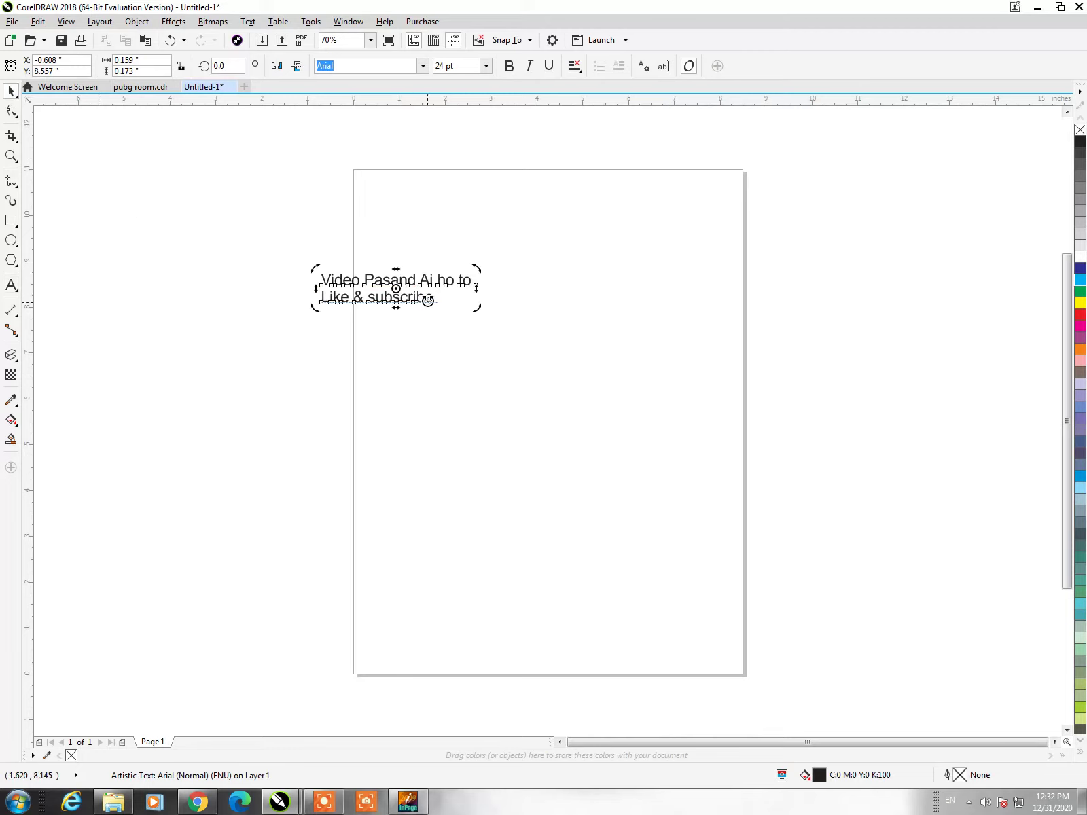
key(ctrl+a)
text(P)
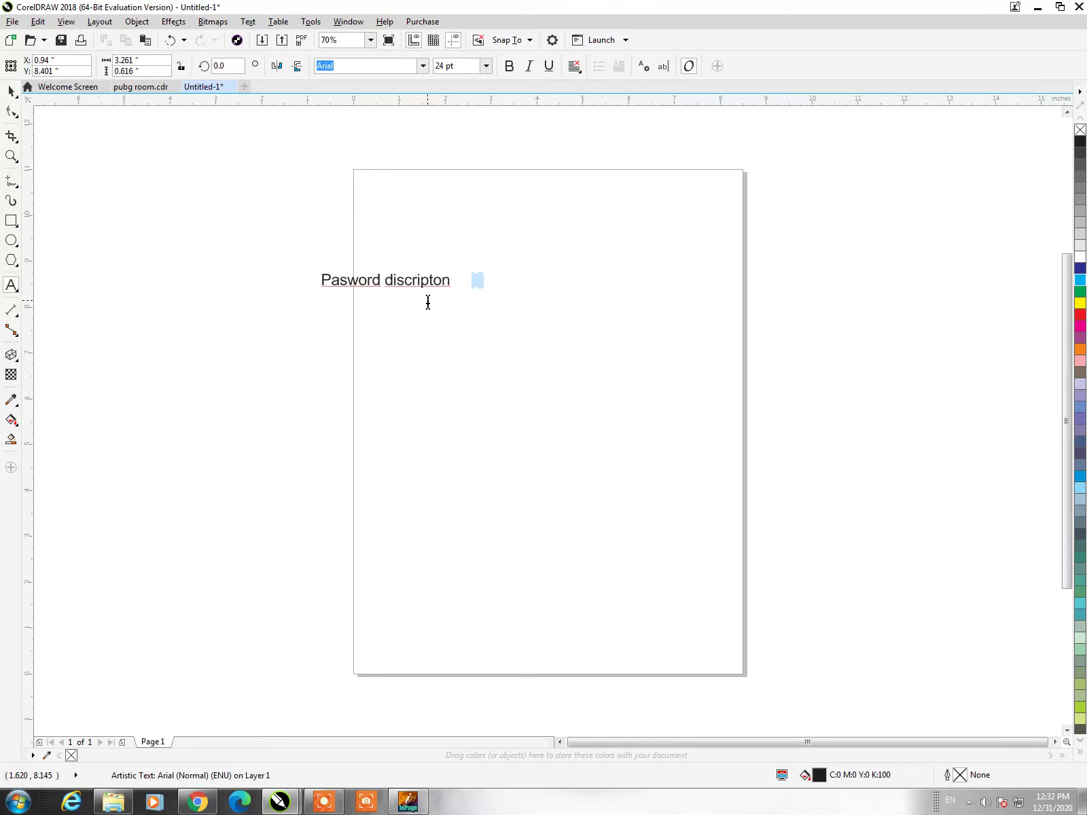
text(main hian)
key(ctrl+a)
text(c)
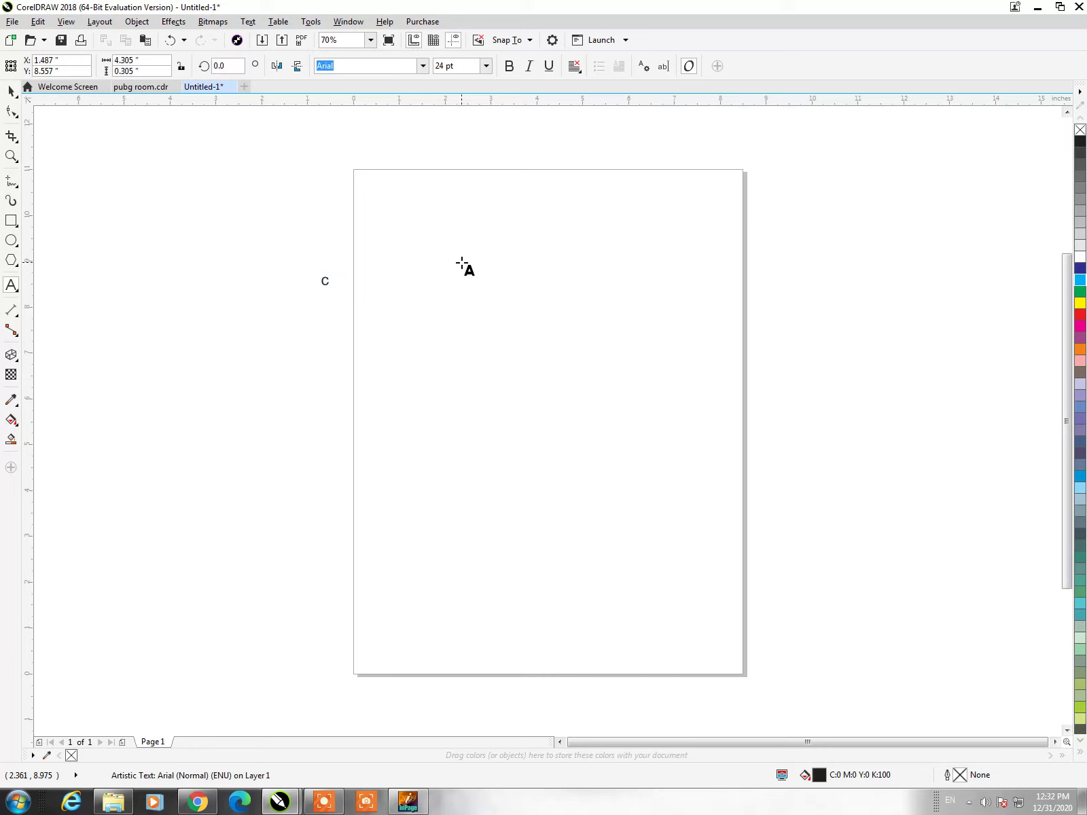
text(ink)
text( be)
click(11, 90)
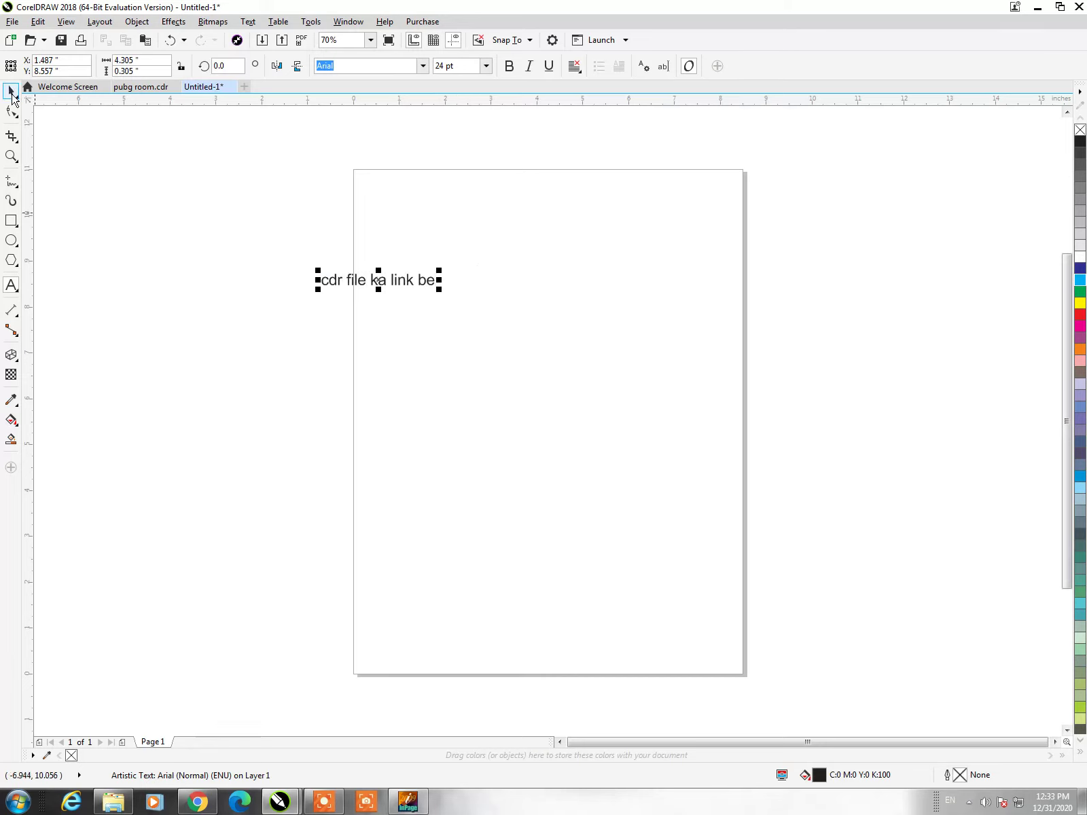
Delete the text object and close the Untitled-1 document
click(379, 280)
key(Delete)
key(alt+f)
key(c)
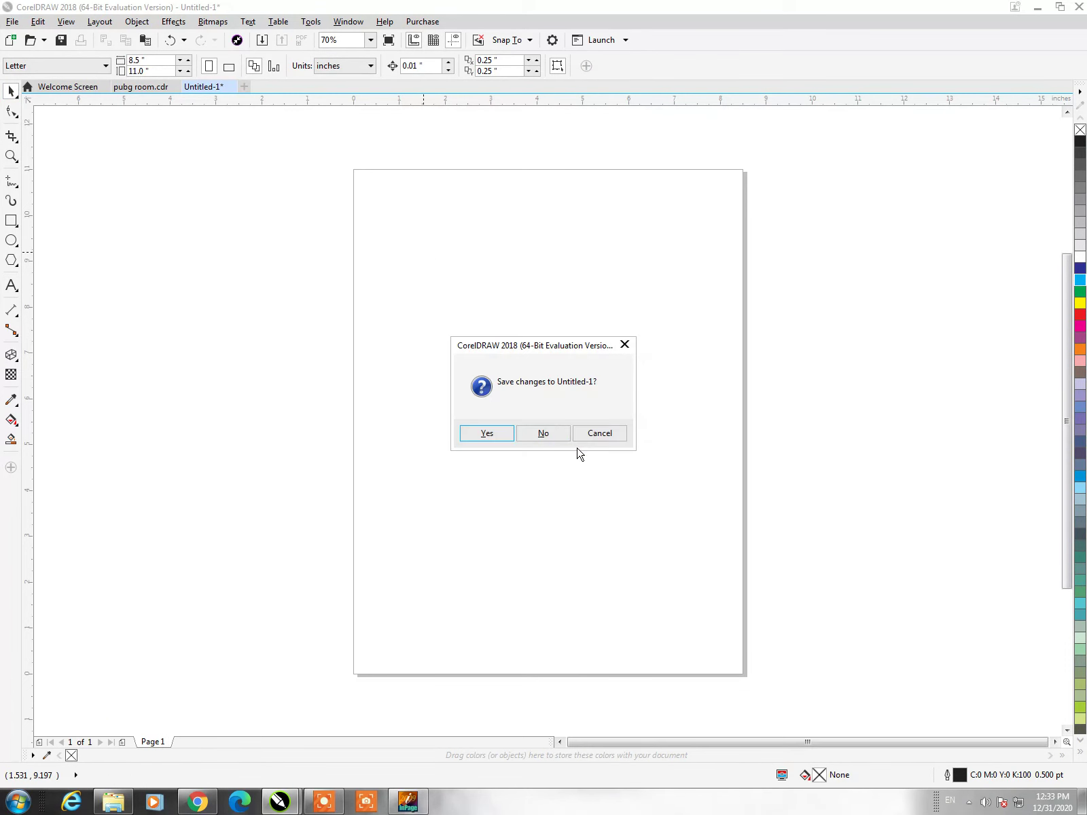